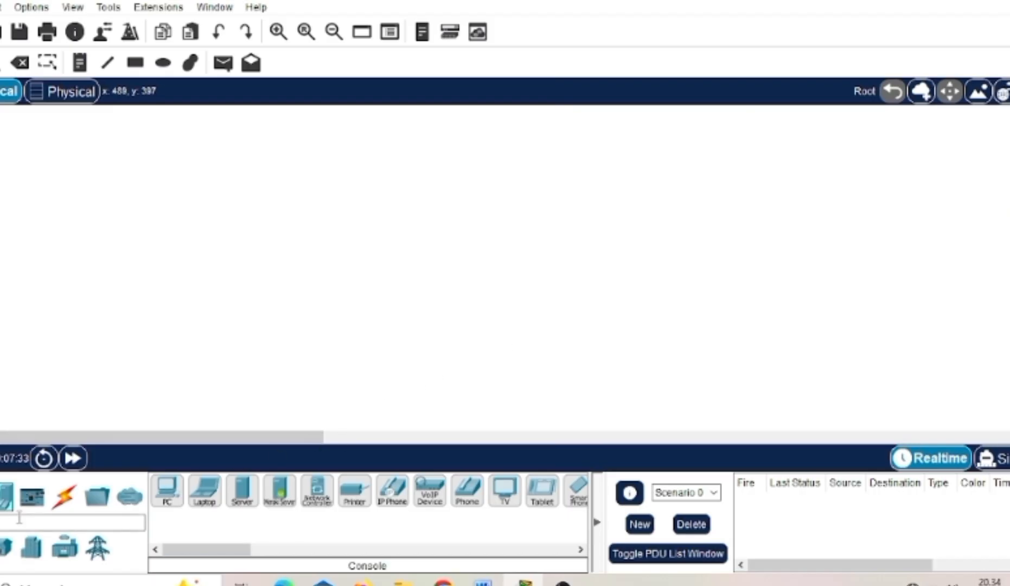
# - Place a 2960 switch in the logical workspace and a PC directly below it
pyautogui.click(0, 496)
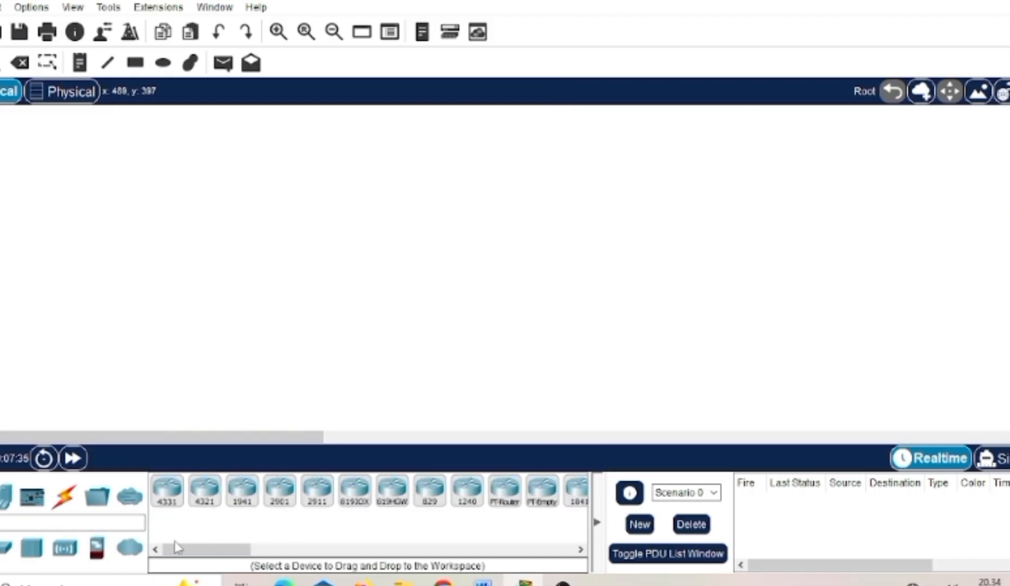
pyautogui.click(5, 549)
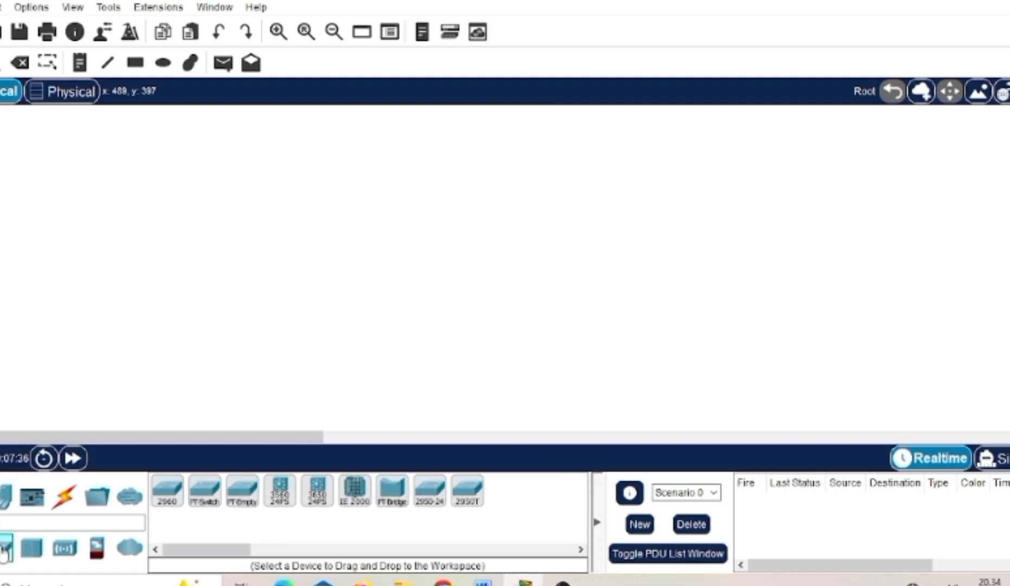
pyautogui.click(167, 491)
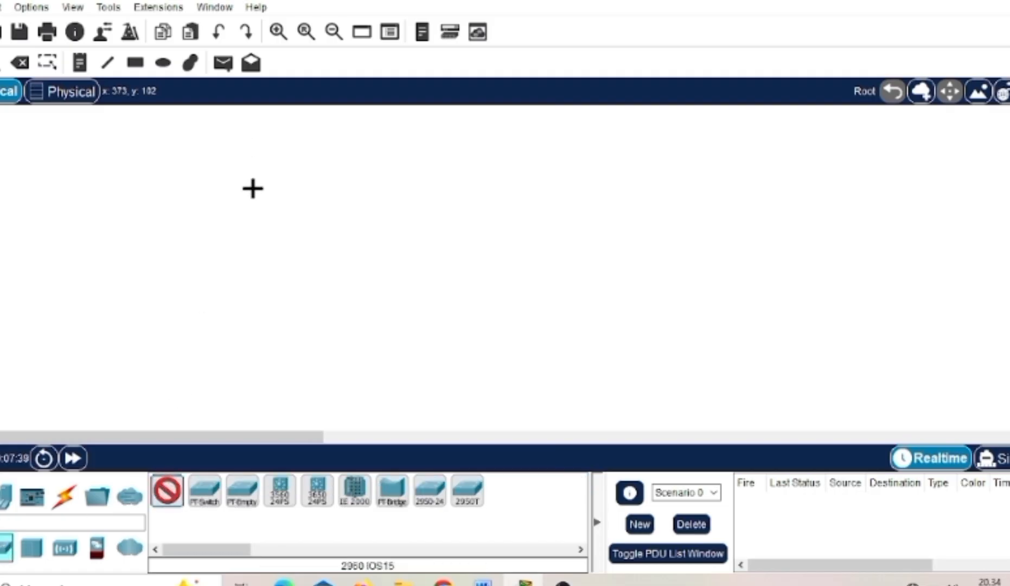
pyautogui.click(253, 189)
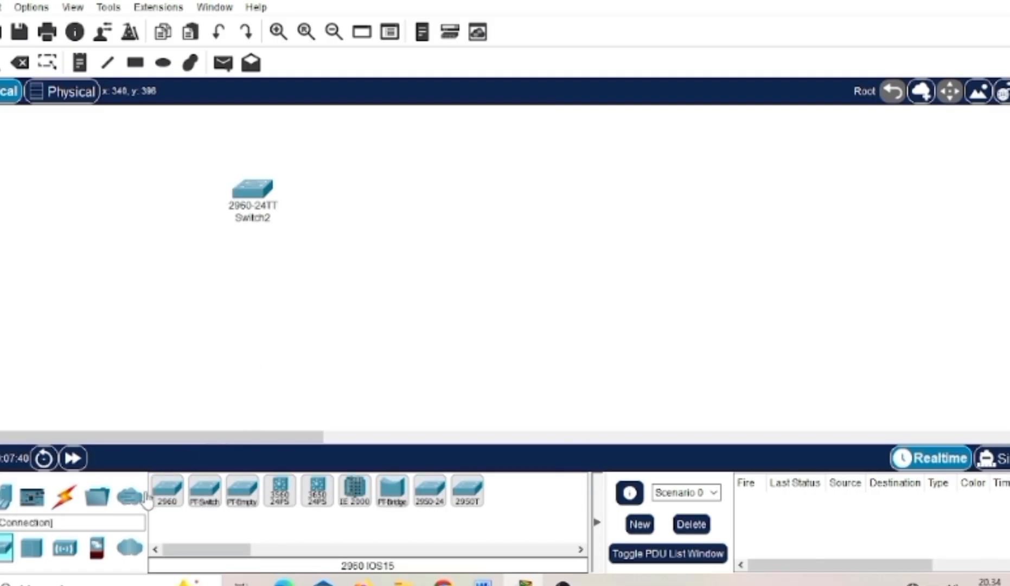
pyautogui.click(5, 504)
pyautogui.moveTo(168, 491); pyautogui.dragTo(252, 301)
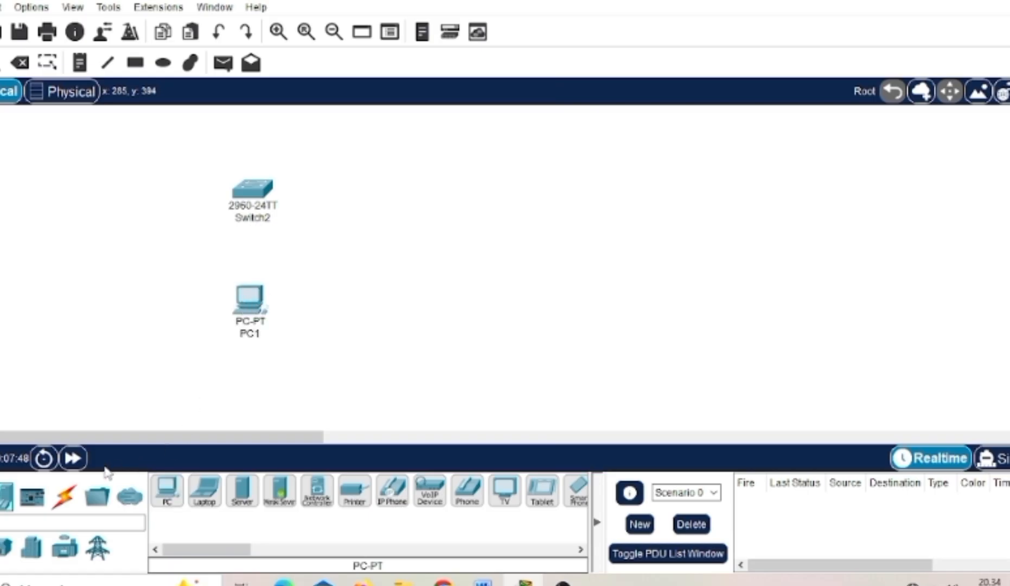
# - Connect the switch's console port to the PC's RS 232 port with a console cable
pyautogui.click(65, 499)
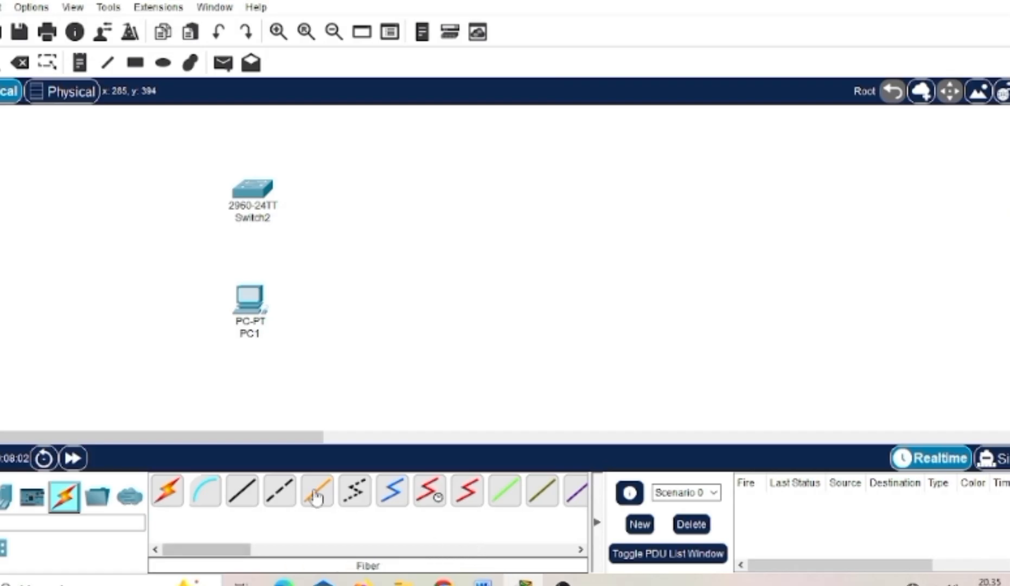
pyautogui.click(212, 504)
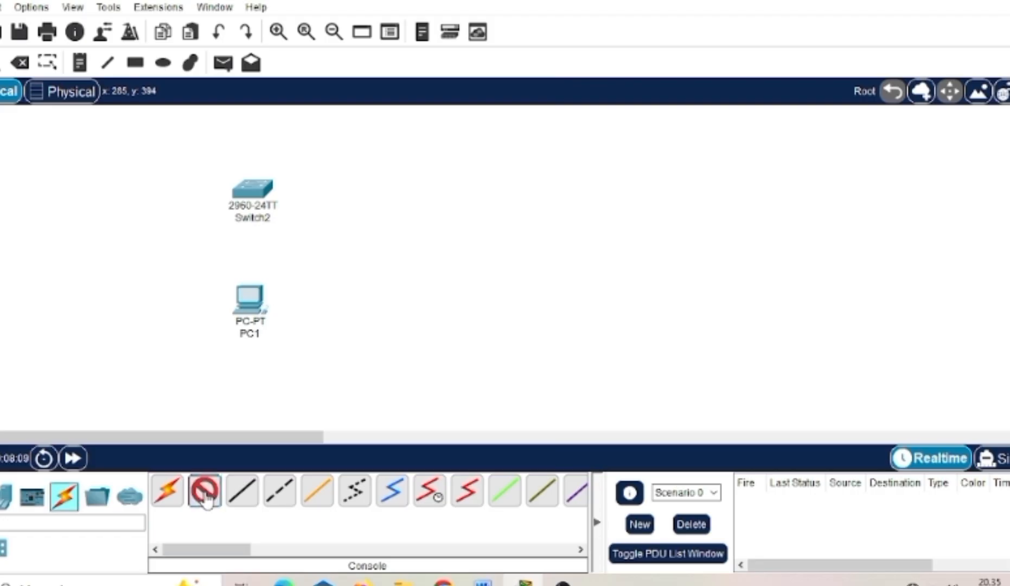
pyautogui.click(266, 198)
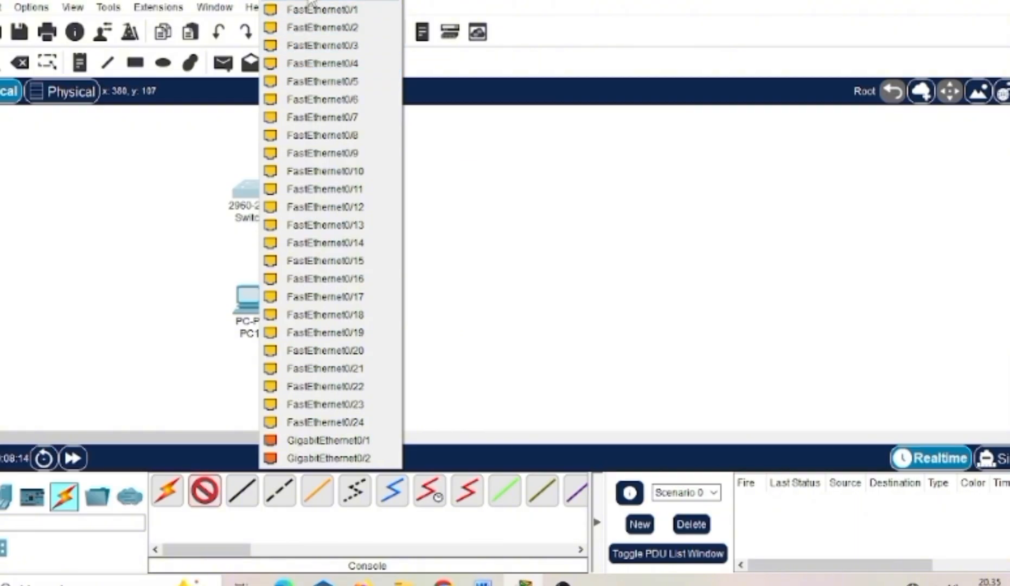
pyautogui.click(310, 4)
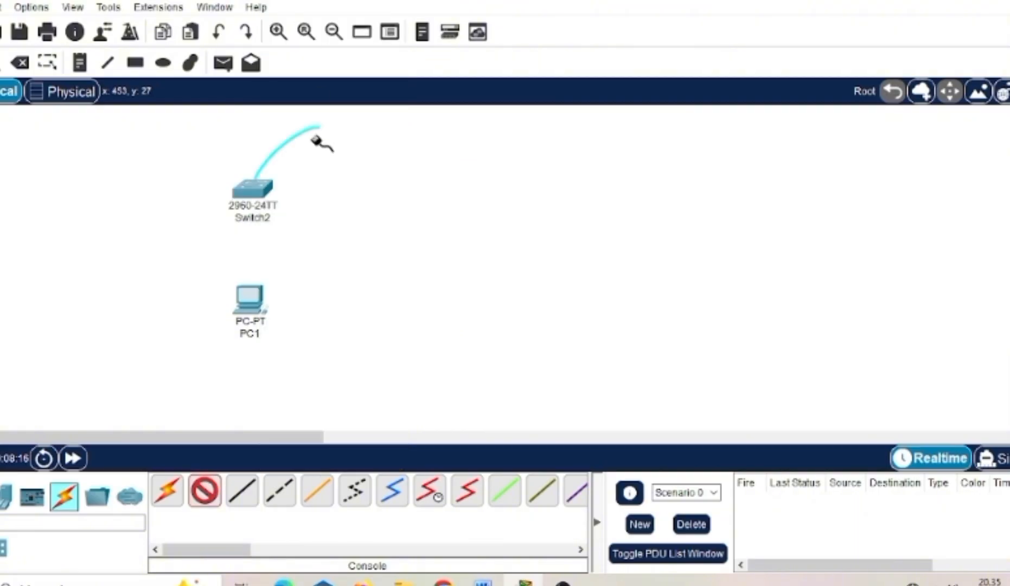
pyautogui.click(255, 303)
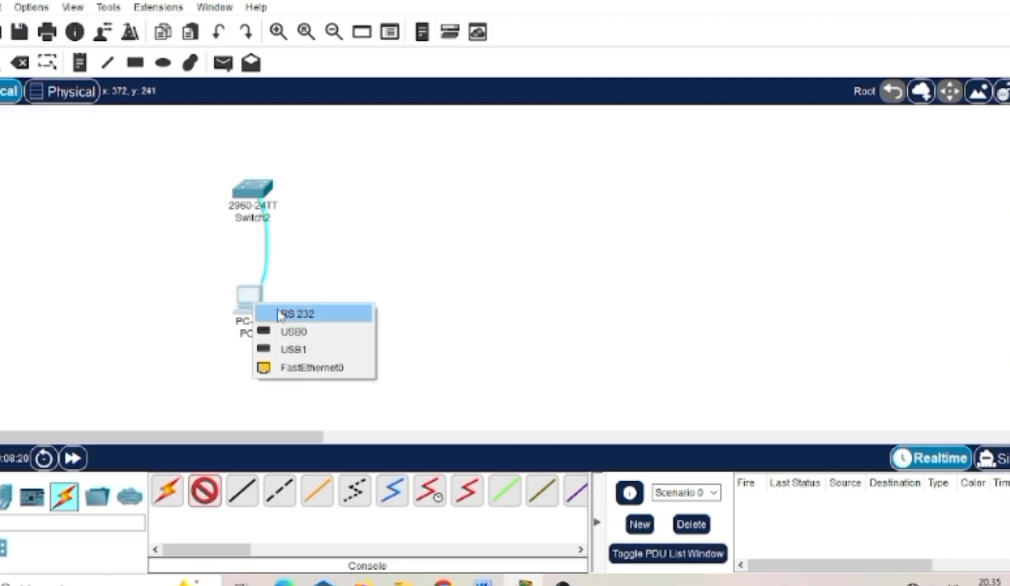
pyautogui.click(320, 317)
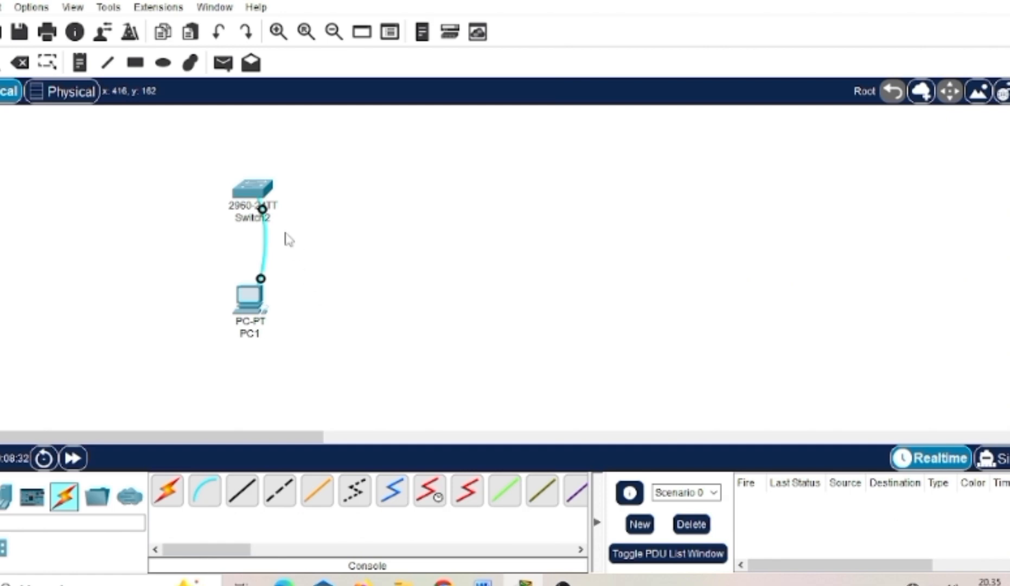
# - View the boot output in Switch2's command line interface and return to the workspace
pyautogui.click(253, 193)
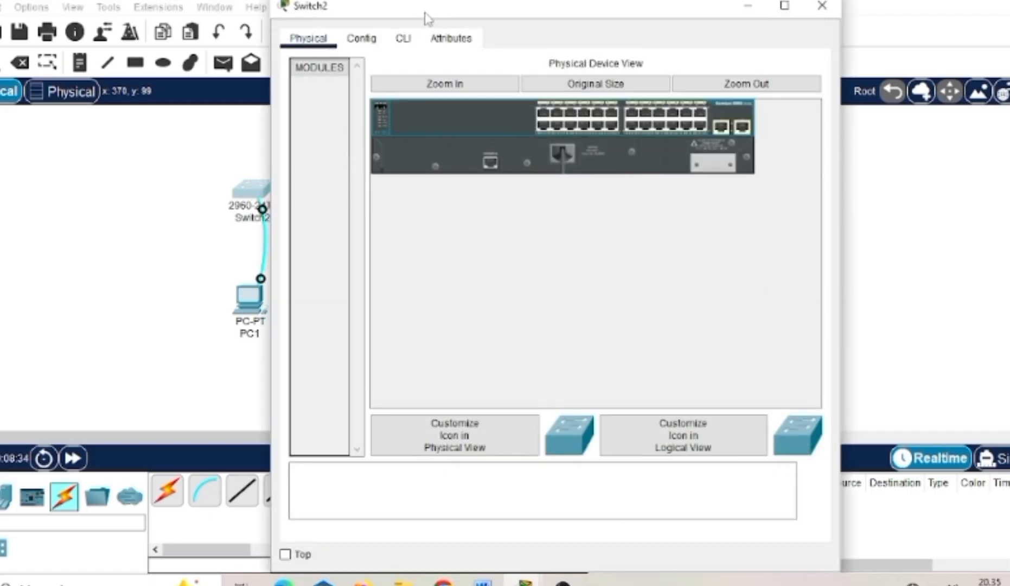
pyautogui.click(405, 39)
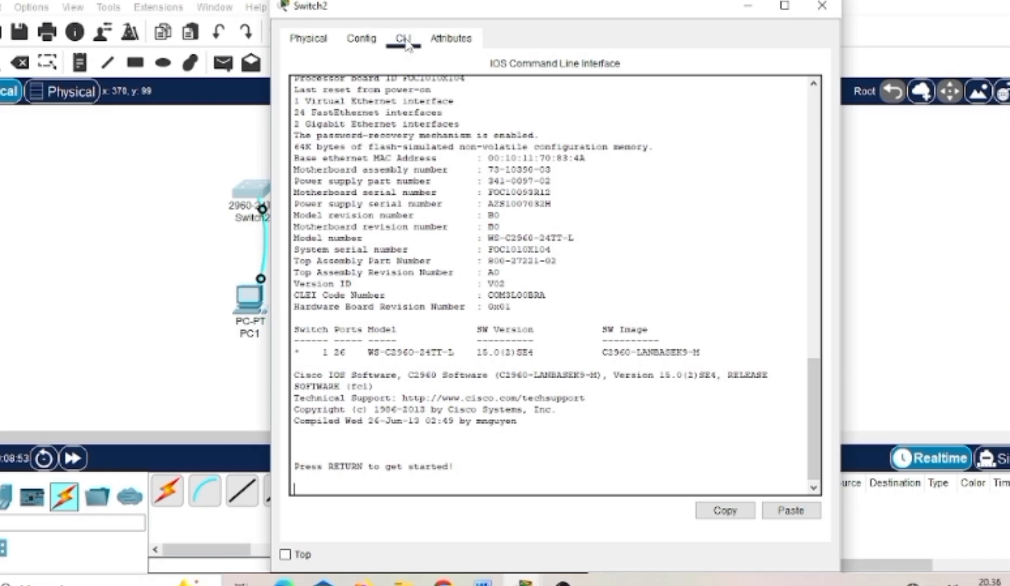
pyautogui.click(214, 191)
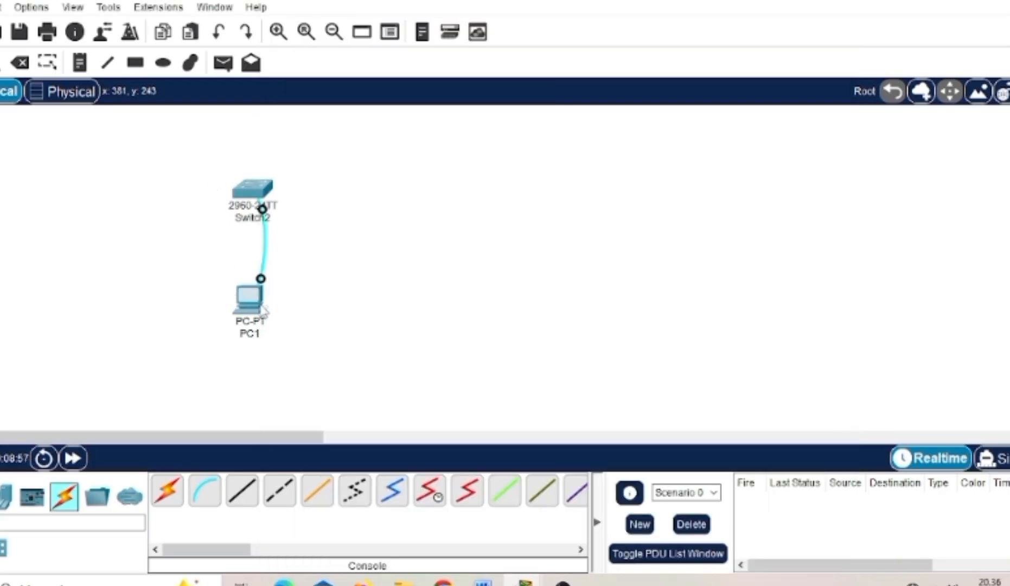
# - Open a terminal session on PC1, accepting the port configuration of 9600 bits per second, 8 data bits, no parity and 1 stop bit
pyautogui.moveTo(264, 312)
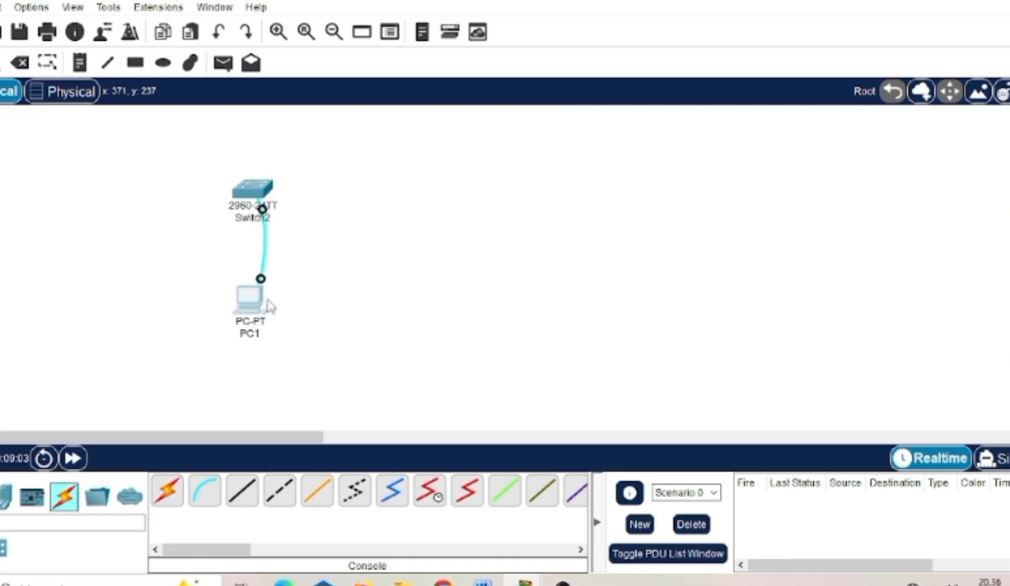
pyautogui.click(261, 305)
pyautogui.click(253, 306)
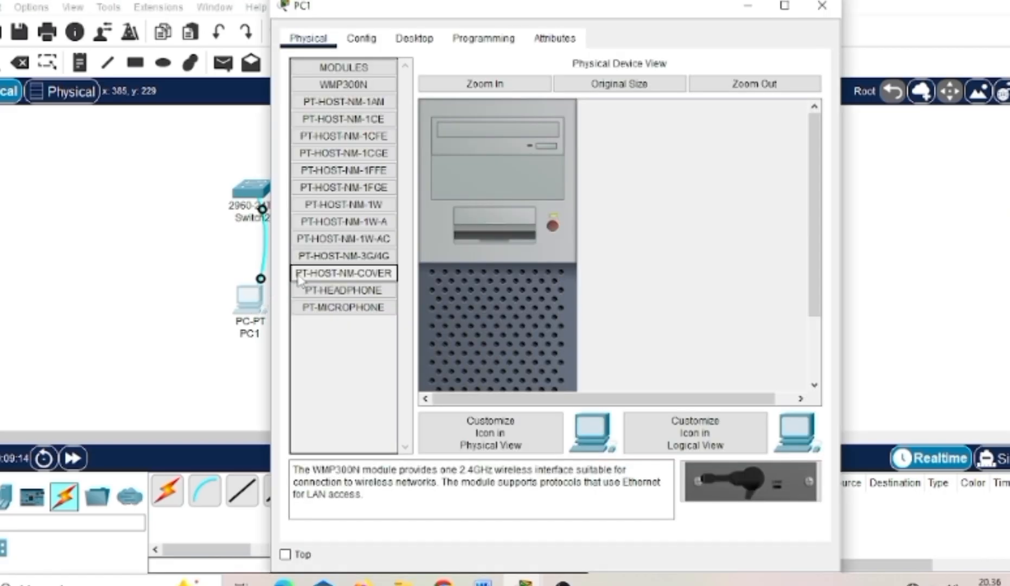
pyautogui.click(413, 45)
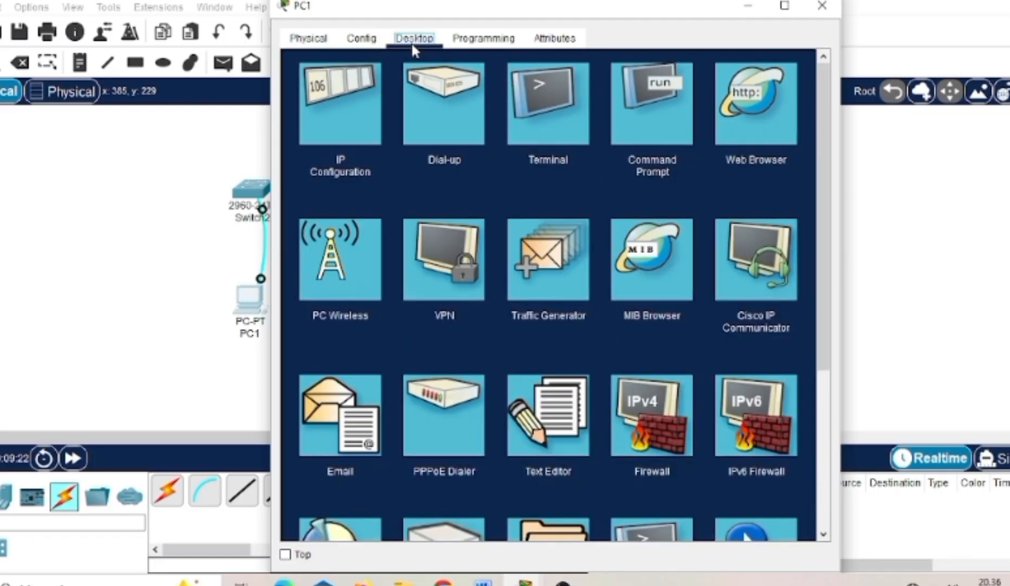
pyautogui.click(533, 113)
pyautogui.click(533, 113)
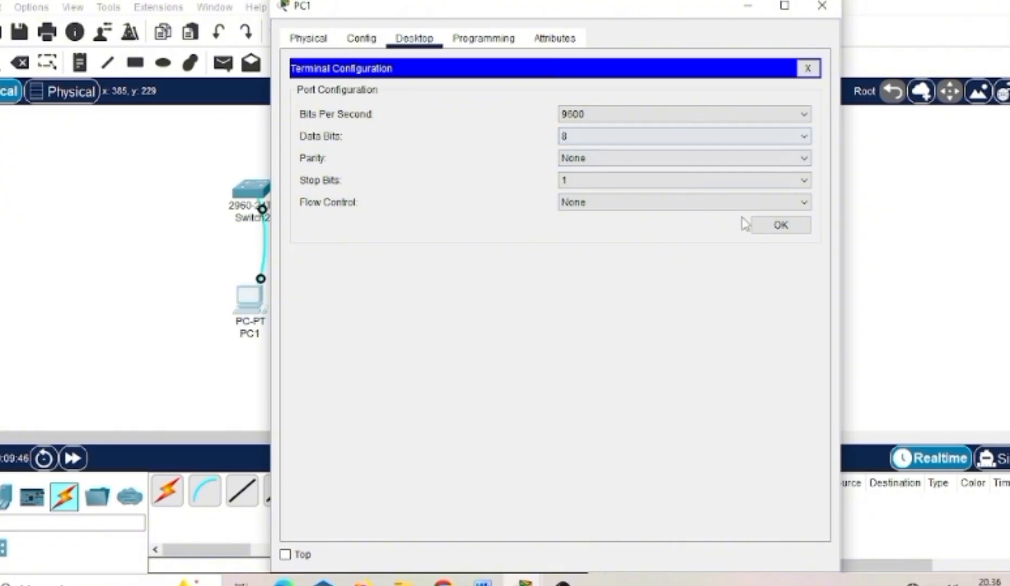
pyautogui.click(787, 234)
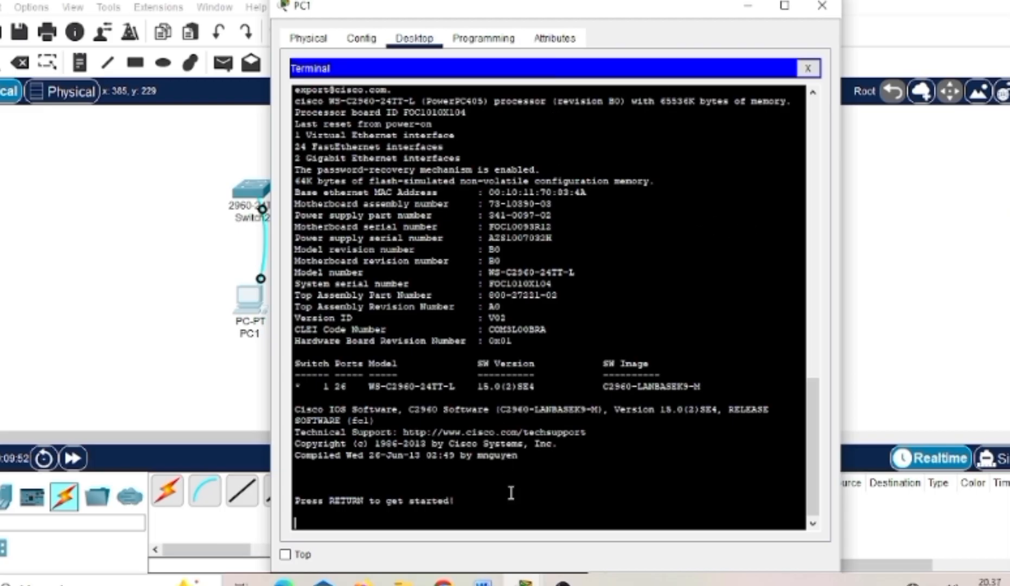
# - Start the switch console session in the terminal and enter privileged mode with the enable command
pyautogui.press('Return')
pyautogui.press('Return')
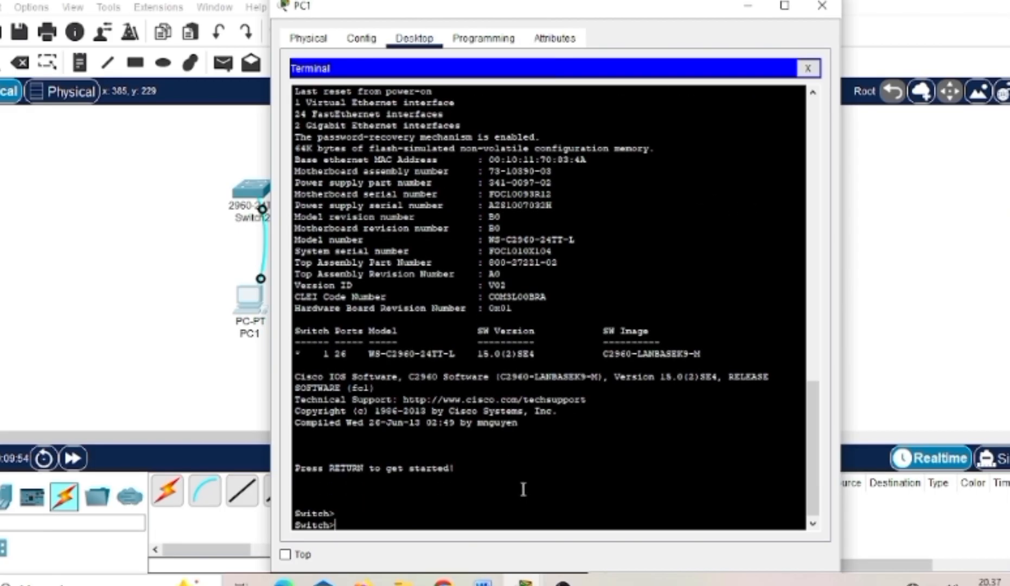
pyautogui.write('enable')
pyautogui.press('Return')
pyautogui.press('Return')
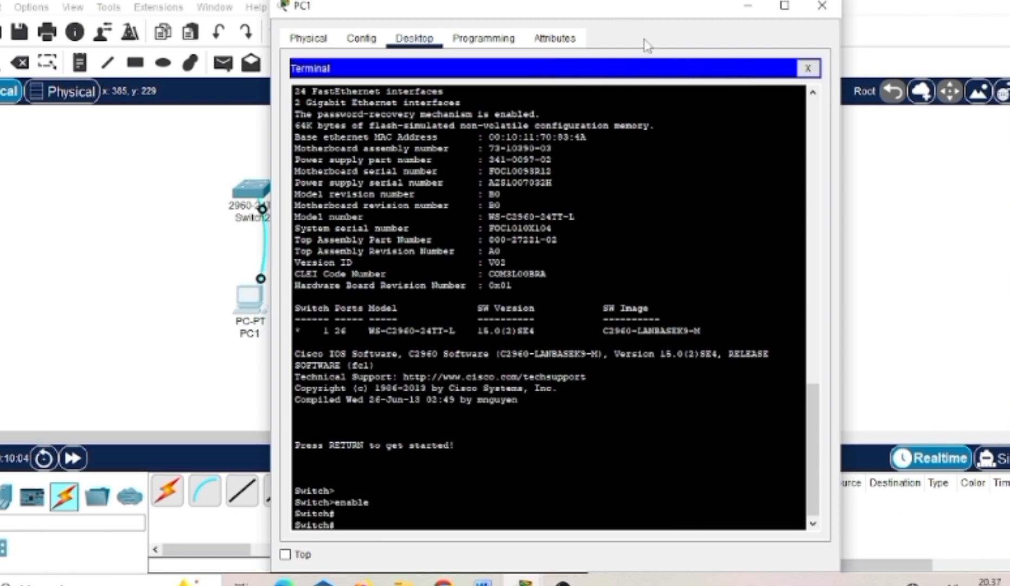
# - Look back through the switch's boot output in PC1's terminal and close the PC1 window
pyautogui.scroll(1, 645, 88)
pyautogui.moveTo(645, 88); pyautogui.dragTo(763, 87)
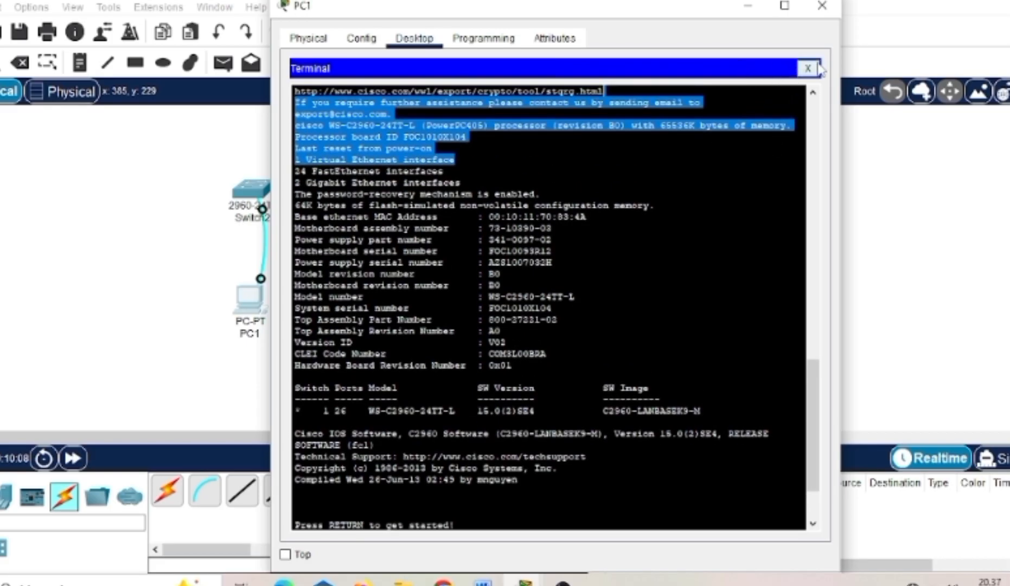
pyautogui.click(718, 45)
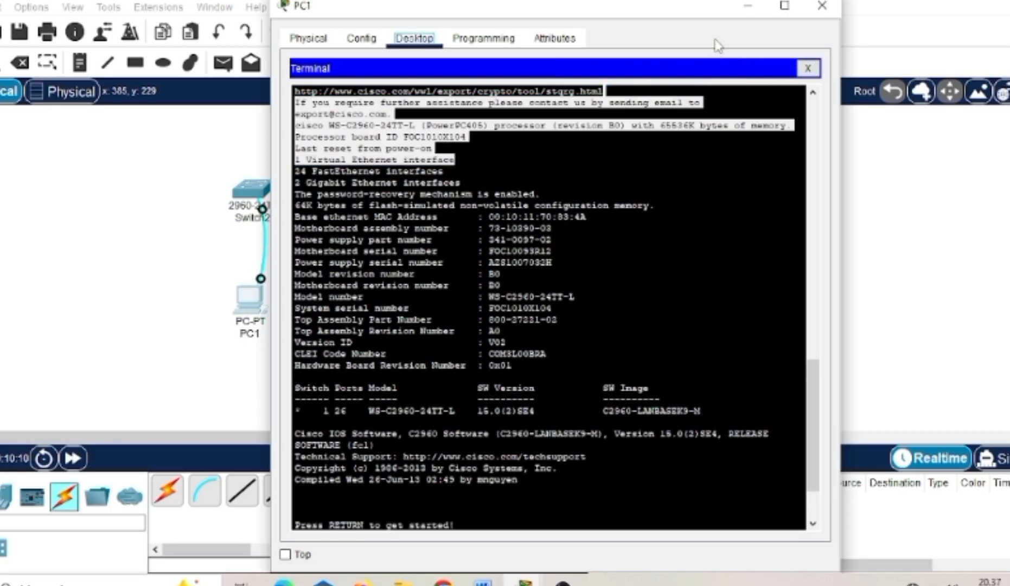
pyautogui.click(823, 6)
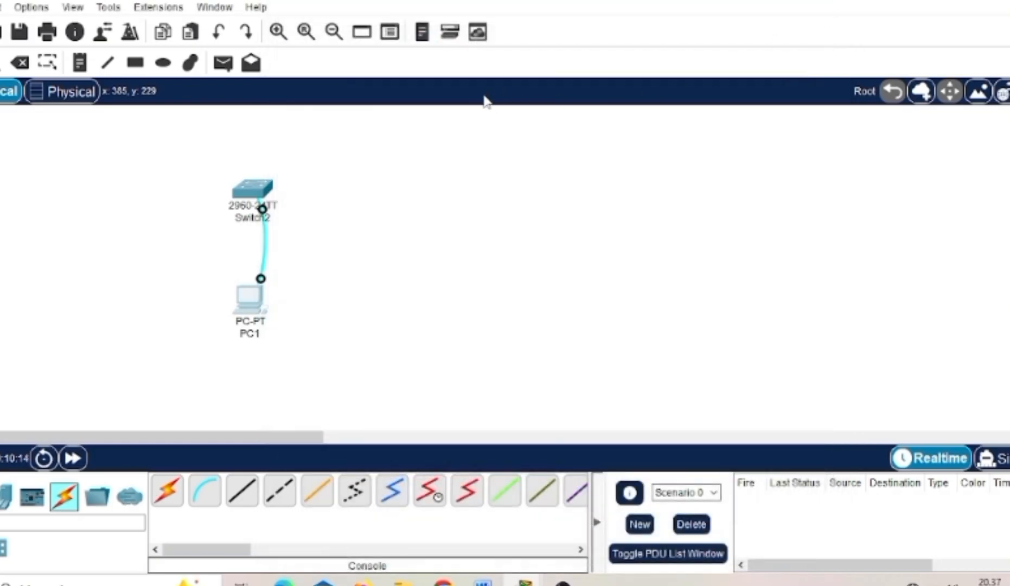
# - Set the CLI dialog font size to 18 in the preferences, apply it and close the preferences
pyautogui.click(45, 11)
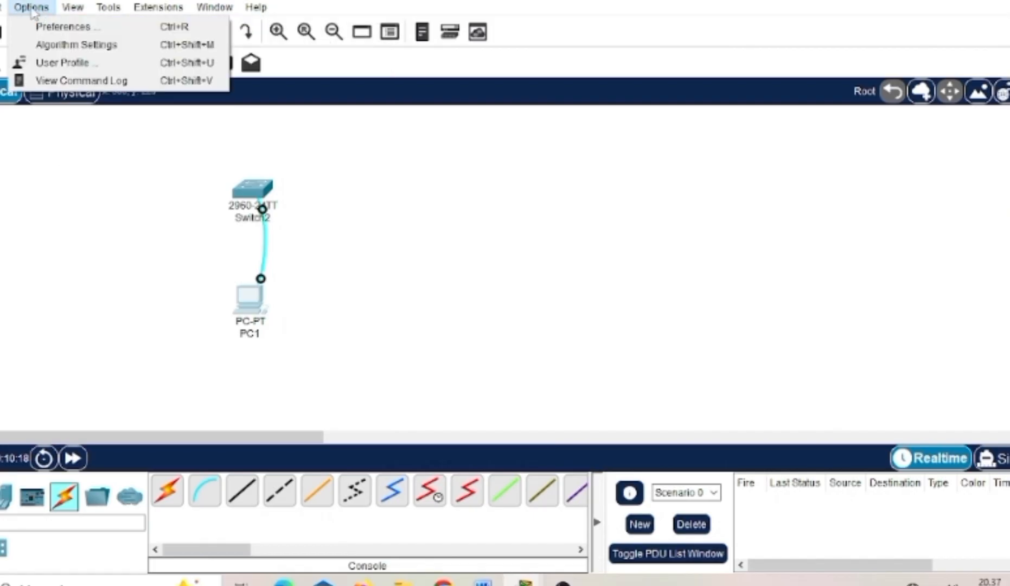
pyautogui.click(33, 27)
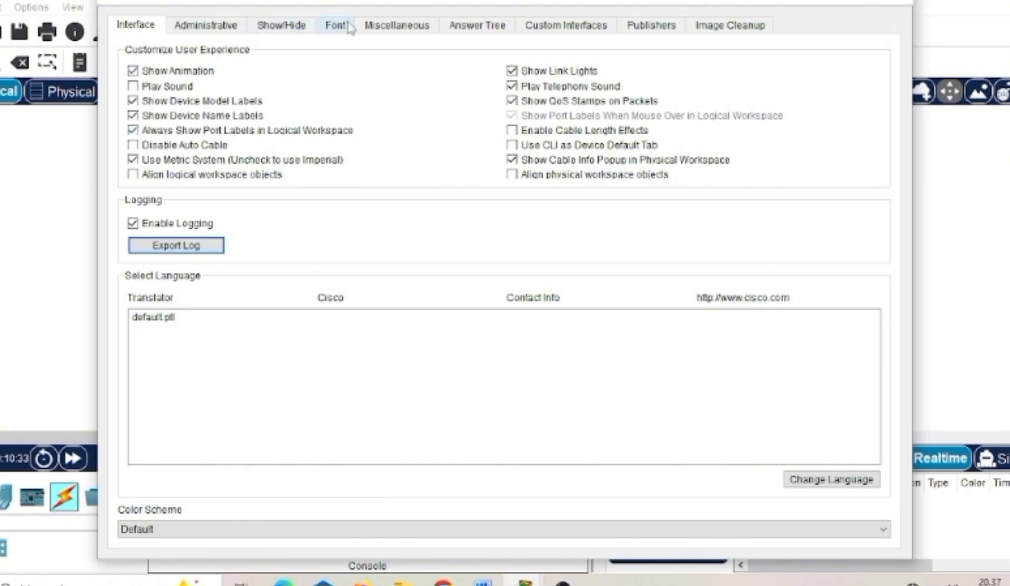
pyautogui.click(337, 36)
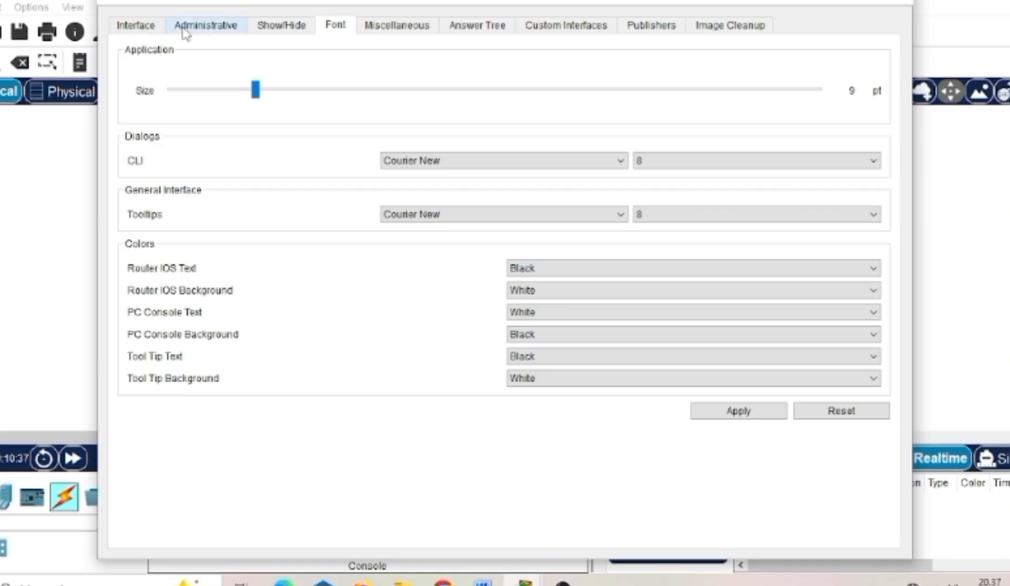
pyautogui.click(704, 165)
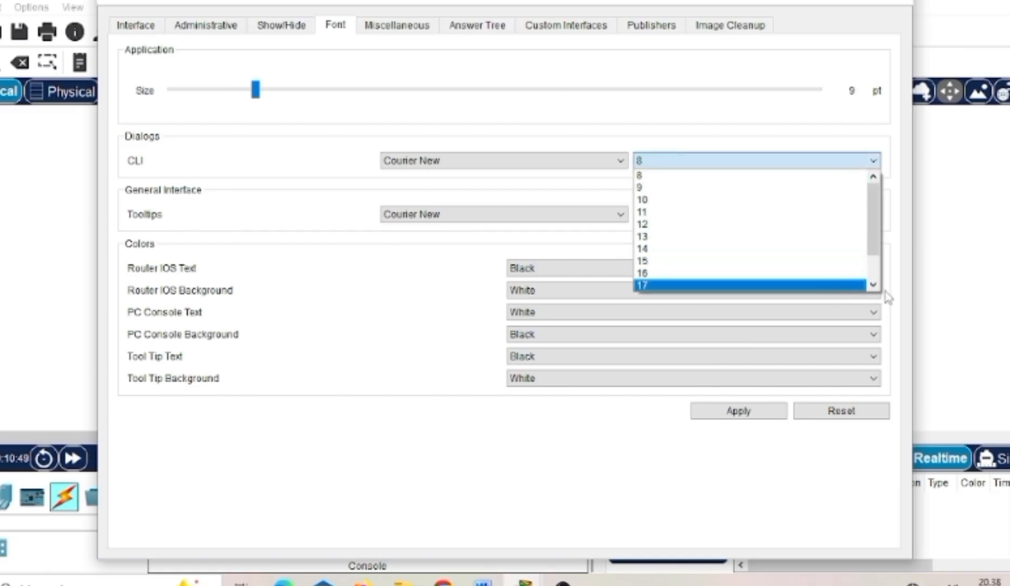
pyautogui.click(874, 284)
pyautogui.click(780, 292)
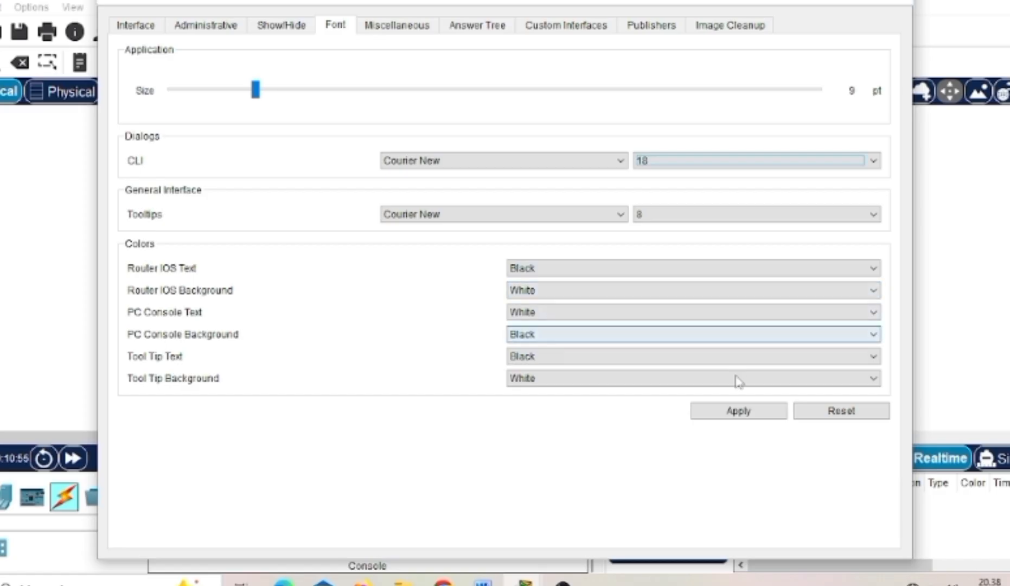
pyautogui.click(735, 414)
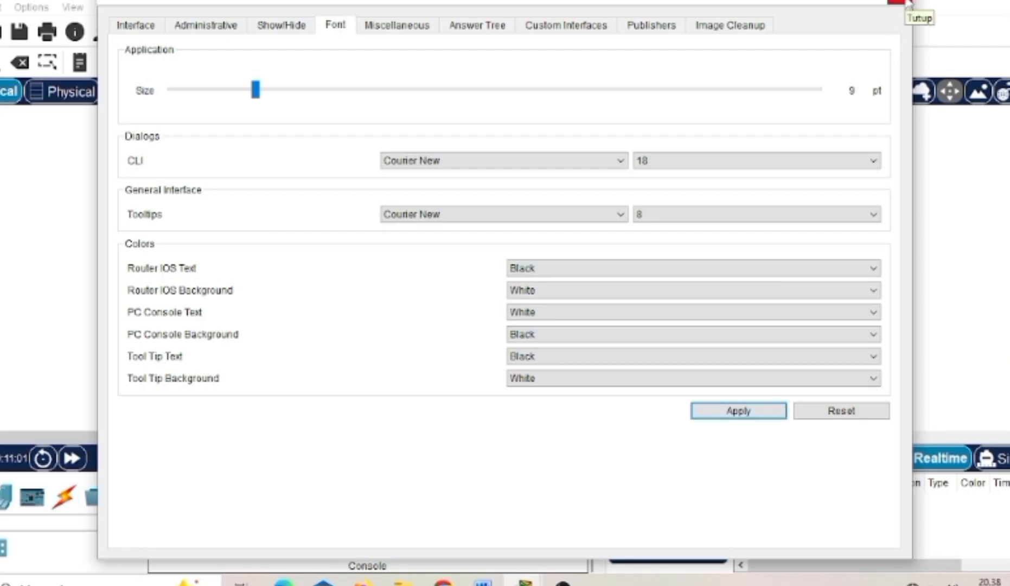
pyautogui.click(898, 2)
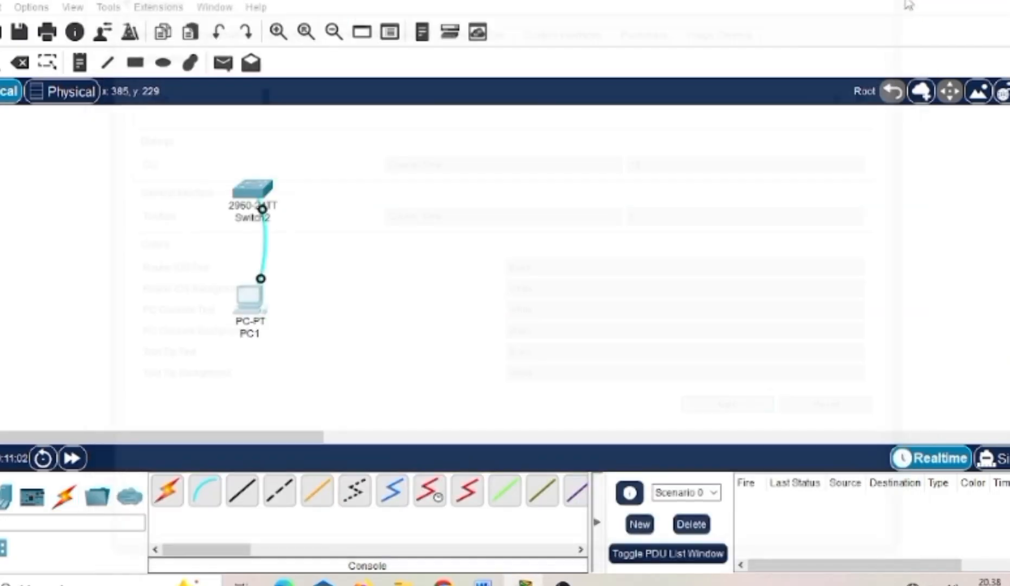
# - Check the enlarged text in Switch2's command line interface and close the device window
pyautogui.click(259, 192)
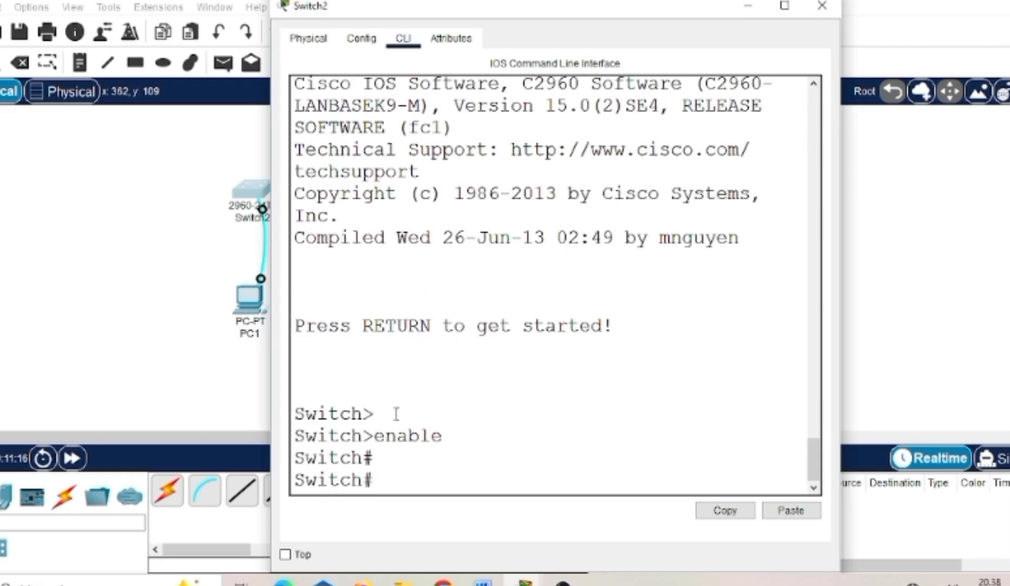
pyautogui.scroll(4, 404, 360)
pyautogui.scroll(-4, 402, 357)
pyautogui.click(822, 6)
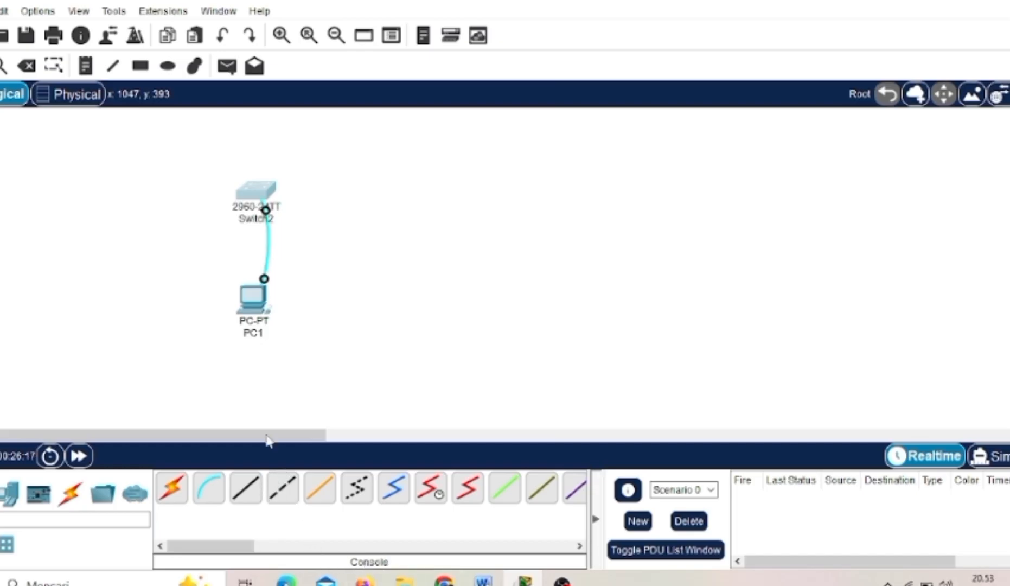
# - Delete PC1 from the workspace, keeping Switch2, and leave the delete mode
pyautogui.click(26, 66)
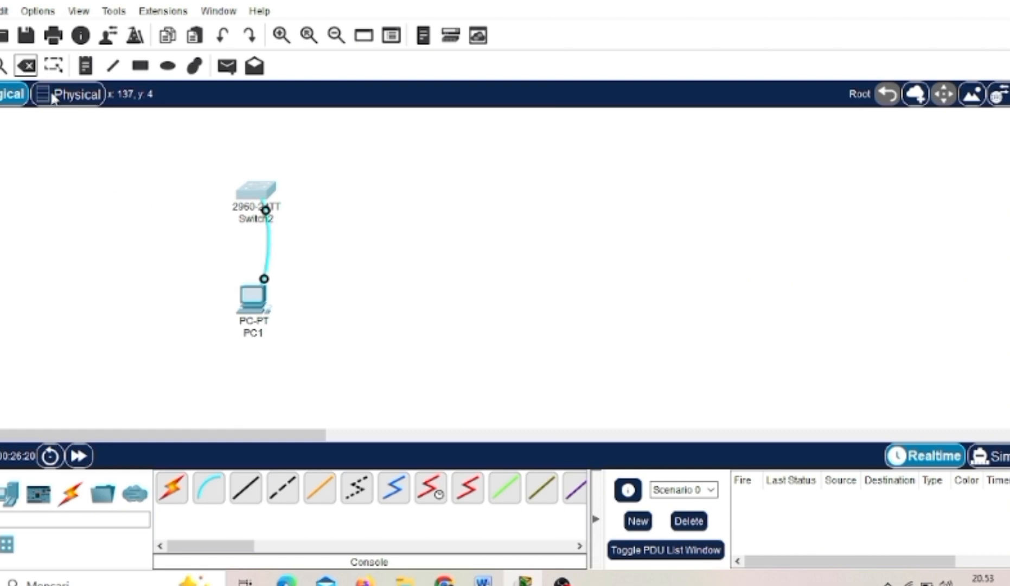
pyautogui.click(265, 210)
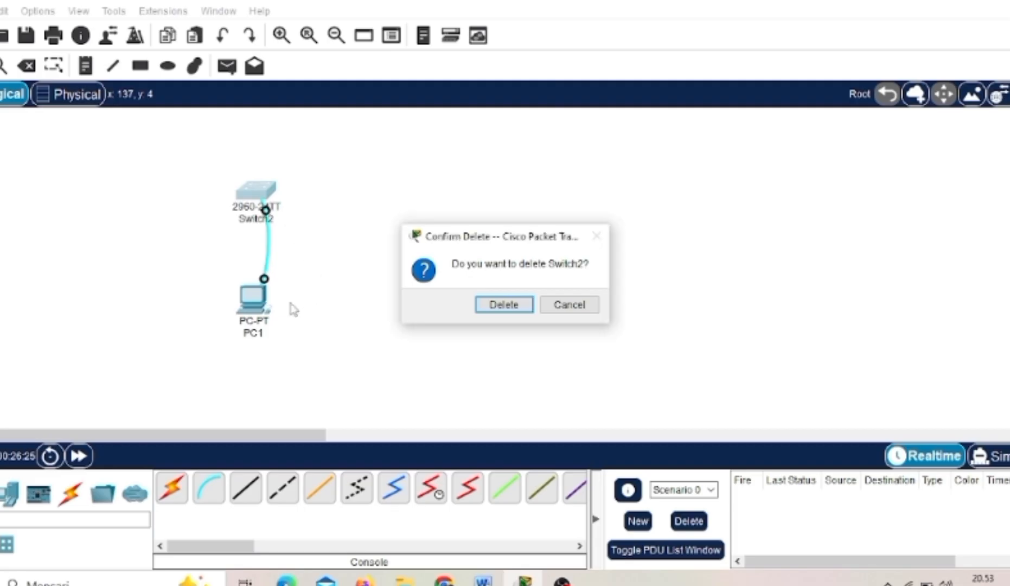
pyautogui.click(570, 305)
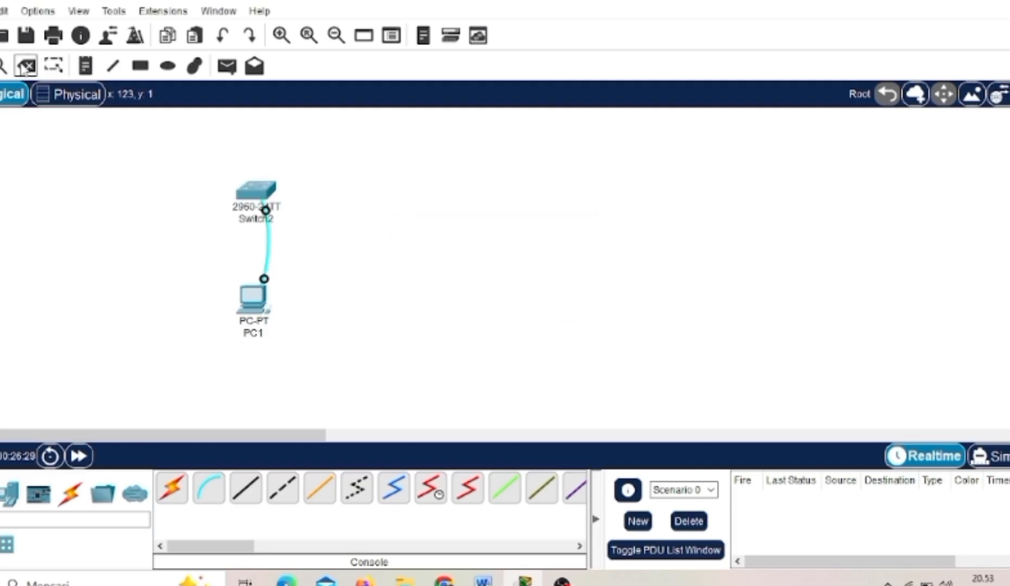
pyautogui.click(252, 295)
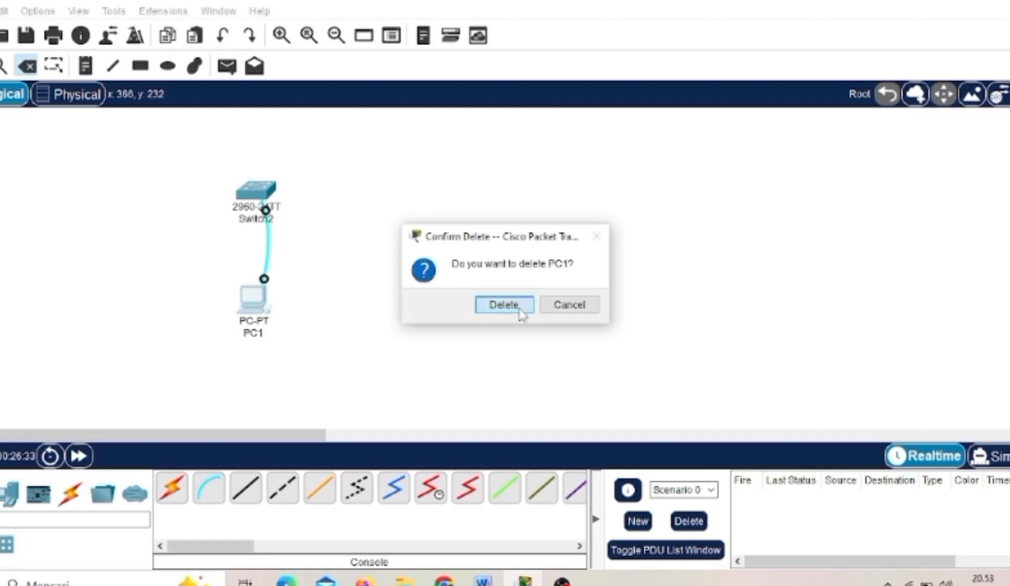
pyautogui.click(519, 309)
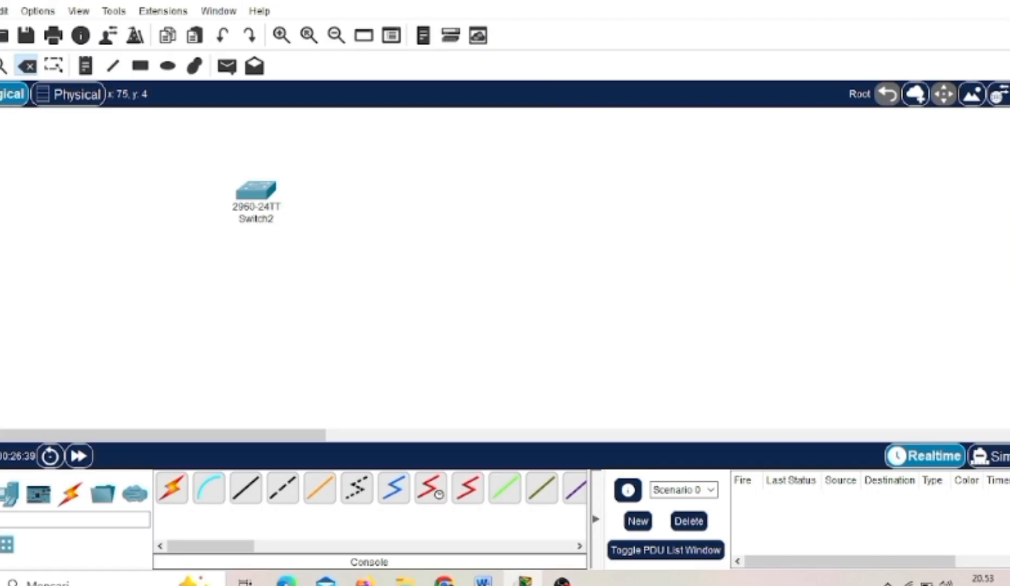
pyautogui.press('Escape')
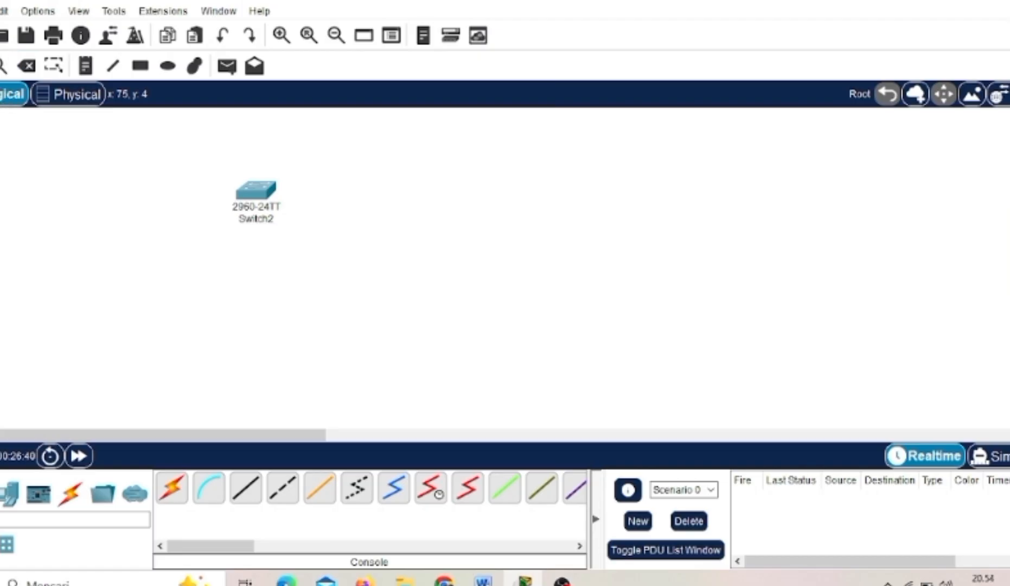
# - Open Switch2's command line interface and start the console session at the user mode prompt
pyautogui.click(262, 182)
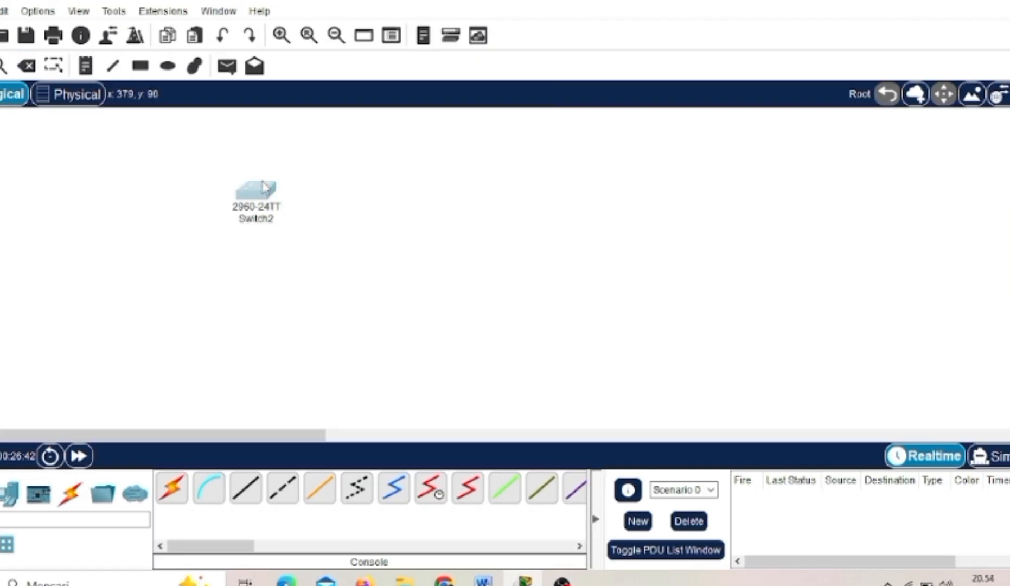
pyautogui.click(264, 187)
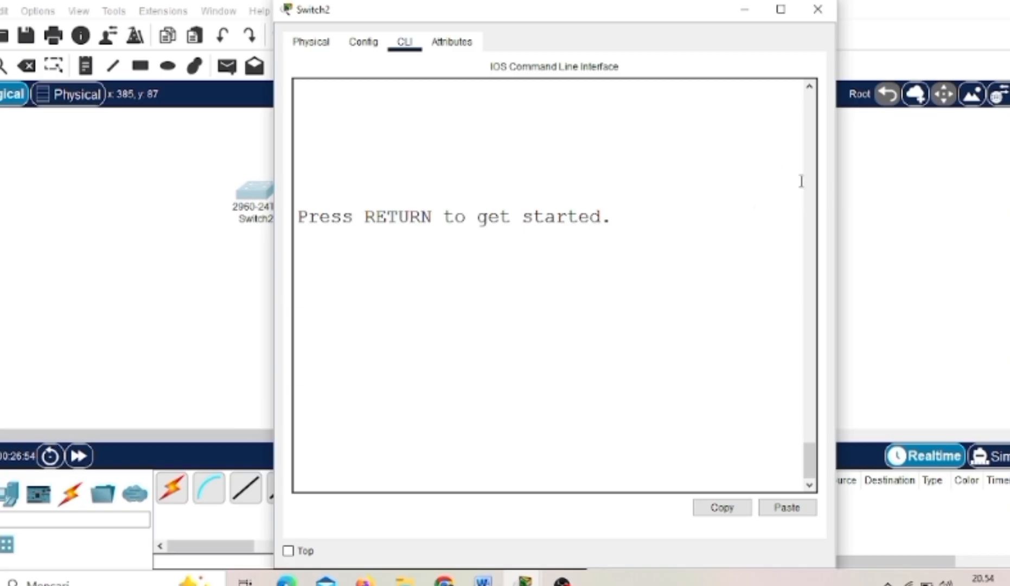
pyautogui.scroll(4, 813, 200)
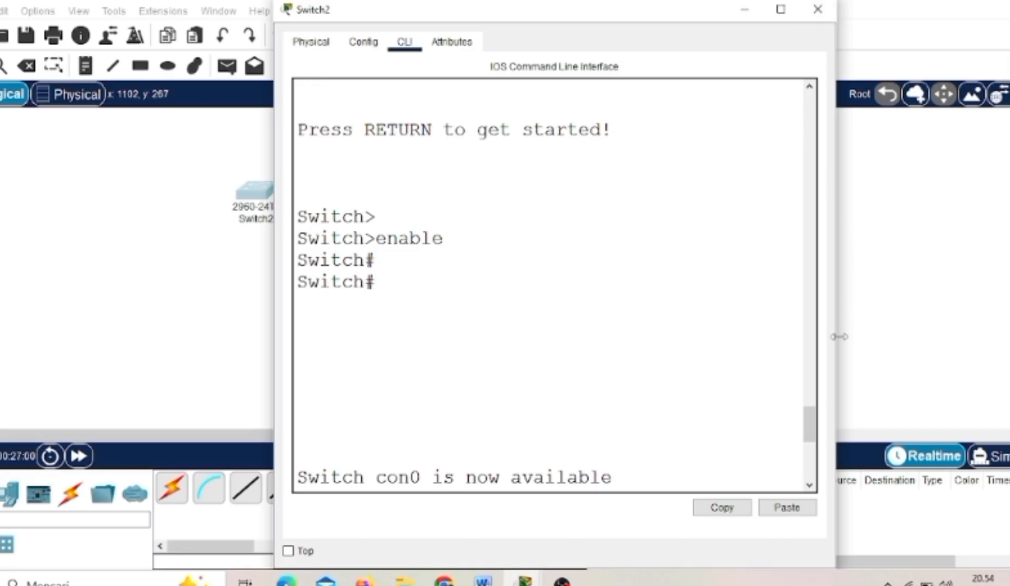
pyautogui.scroll(-4, 810, 459)
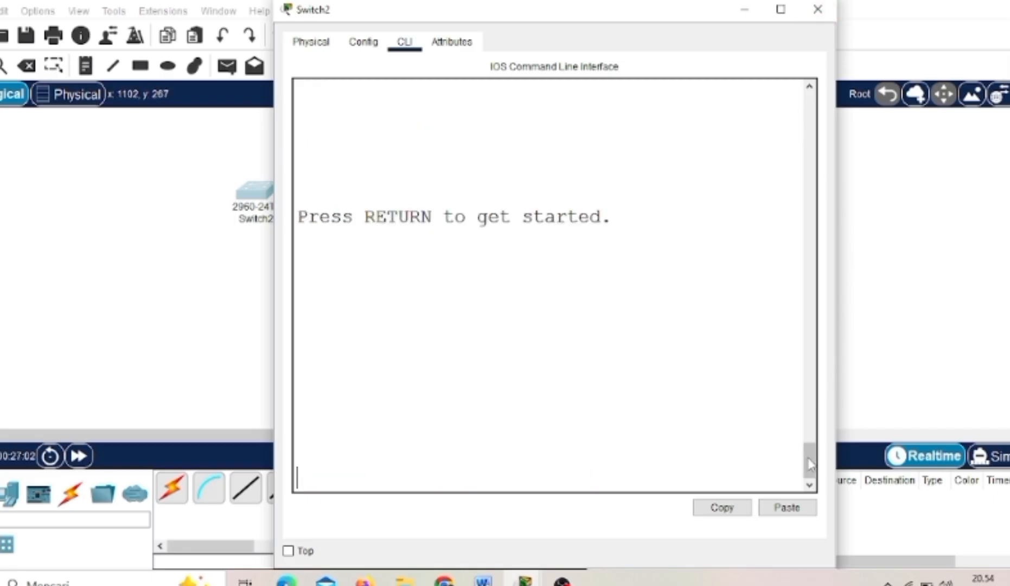
pyautogui.press('Return')
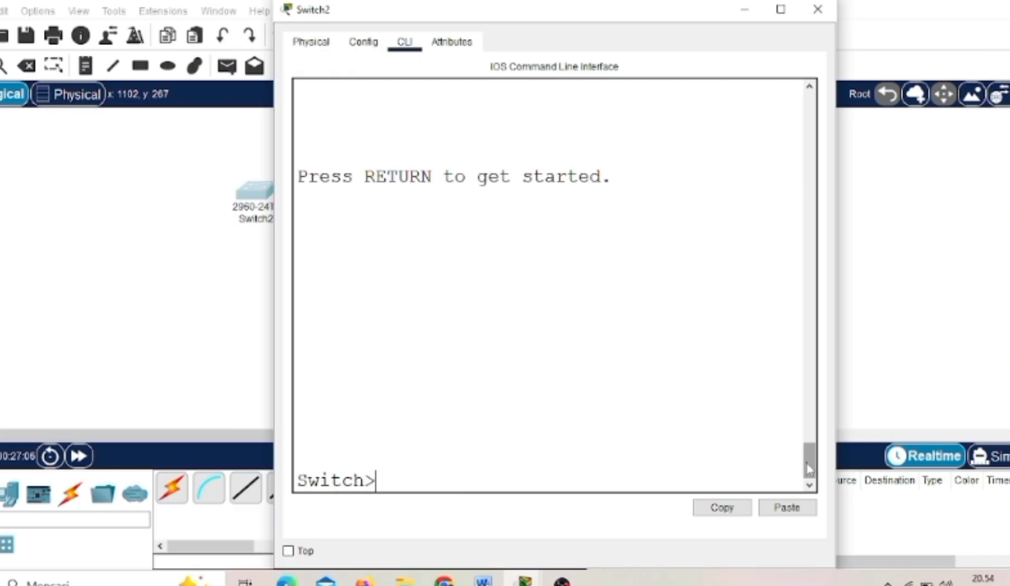
pyautogui.press('Return')
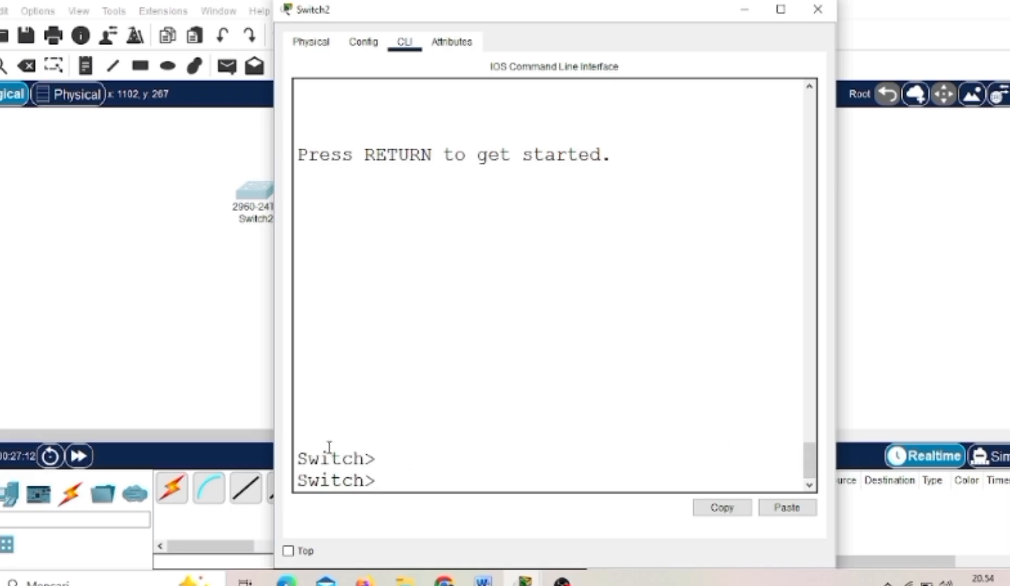
# - List the user mode commands with ? and examine entries such as telnet, ssh, ping and show
pyautogui.moveTo(364, 453); pyautogui.dragTo(383, 456)
pyautogui.click(412, 485)
pyautogui.write('?')
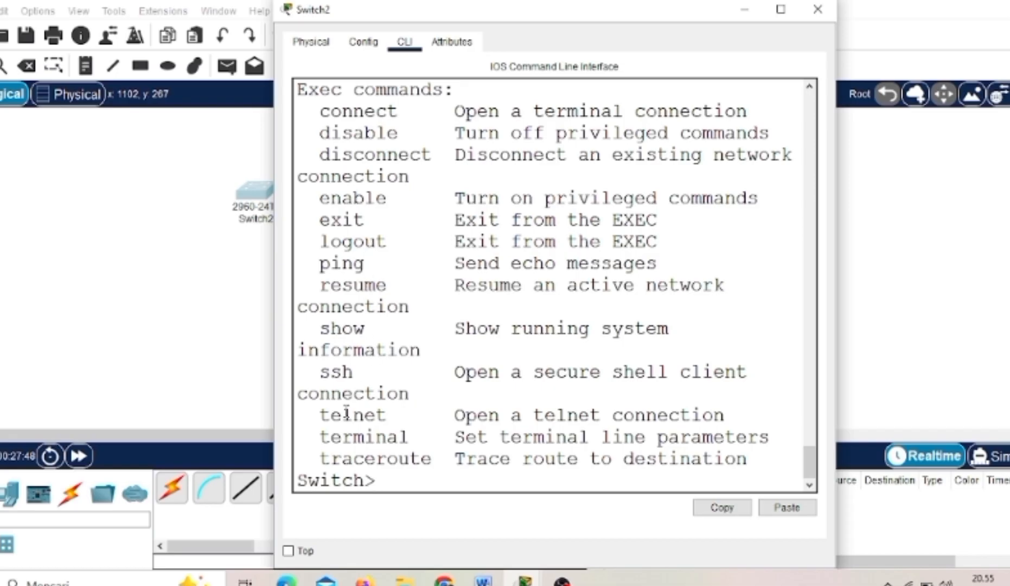
pyautogui.moveTo(319, 416); pyautogui.dragTo(410, 417)
pyautogui.moveTo(319, 371); pyautogui.dragTo(374, 386)
pyautogui.click(331, 388)
pyautogui.moveTo(320, 265); pyautogui.dragTo(376, 265)
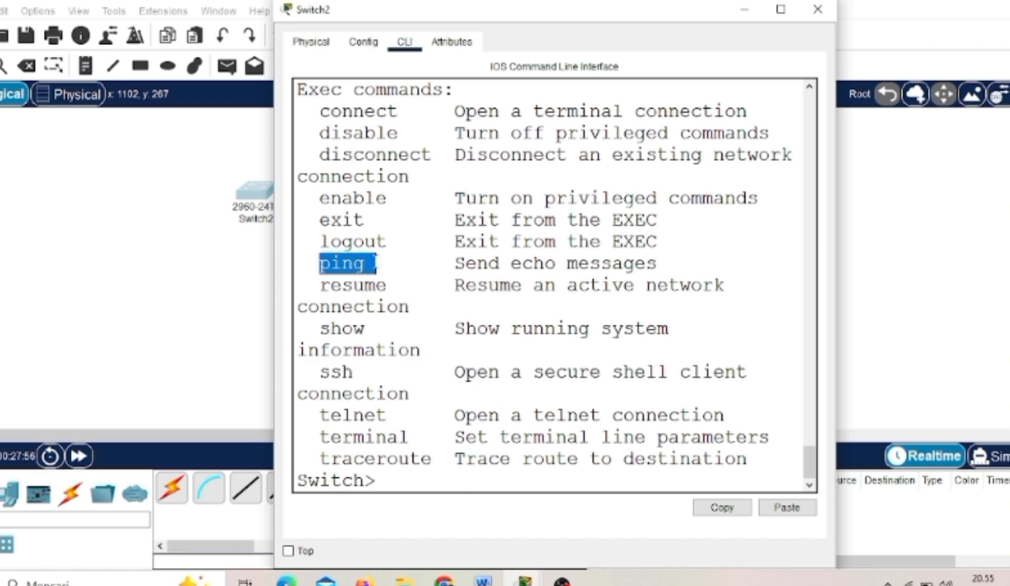
pyautogui.click(374, 322)
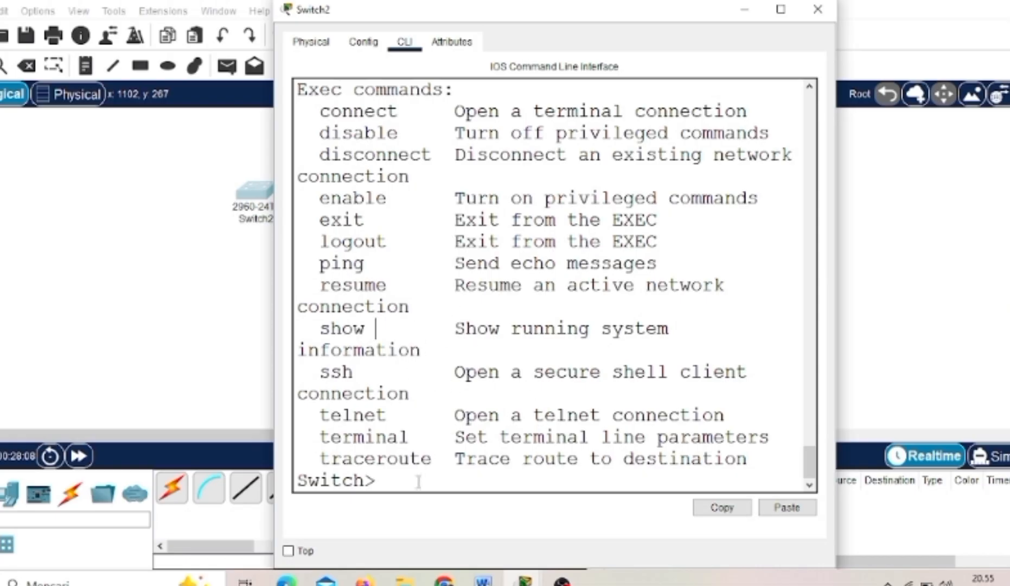
# - Enter privileged mode with enable and list all of its available commands with ?, through to the end
pyautogui.write('enable')
pyautogui.press('Return')
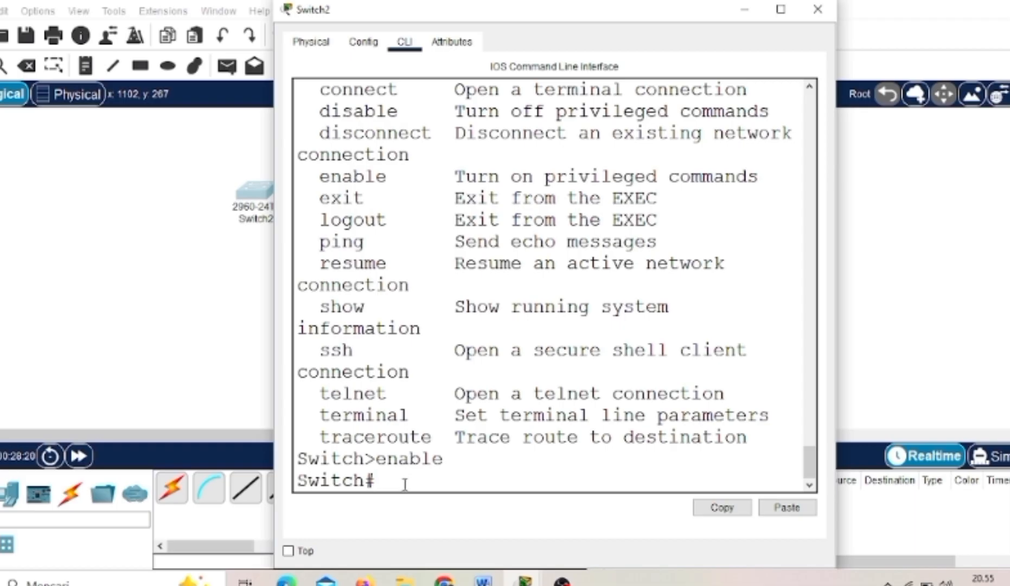
pyautogui.moveTo(366, 481); pyautogui.dragTo(386, 480)
pyautogui.click(413, 487)
pyautogui.write('?')
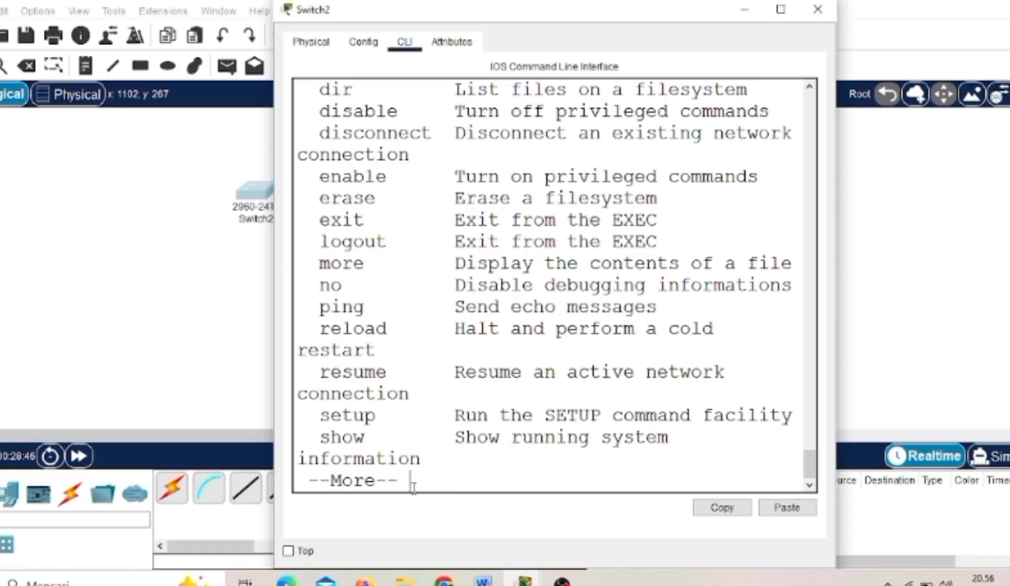
pyautogui.press('Return')
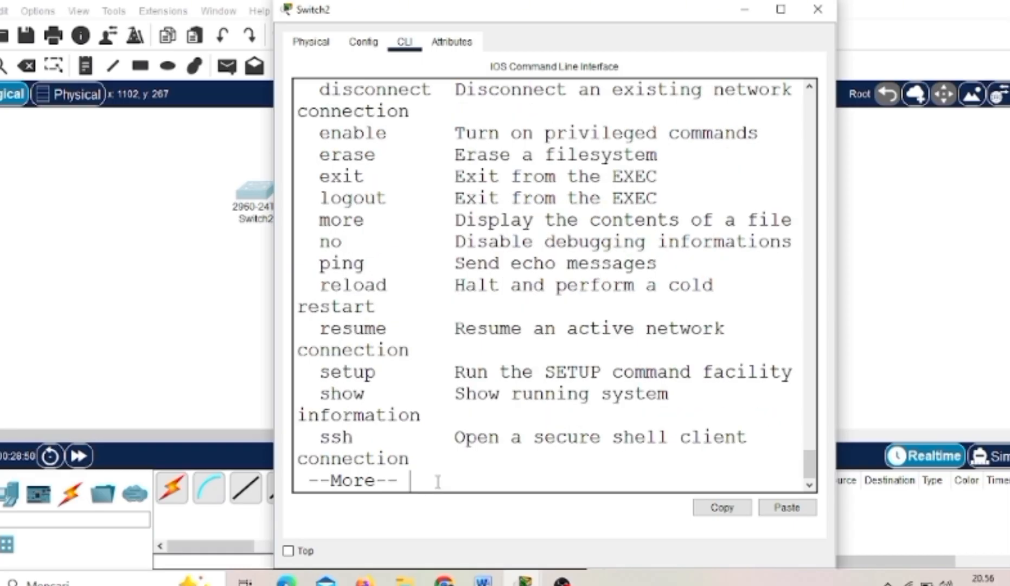
pyautogui.press('space')
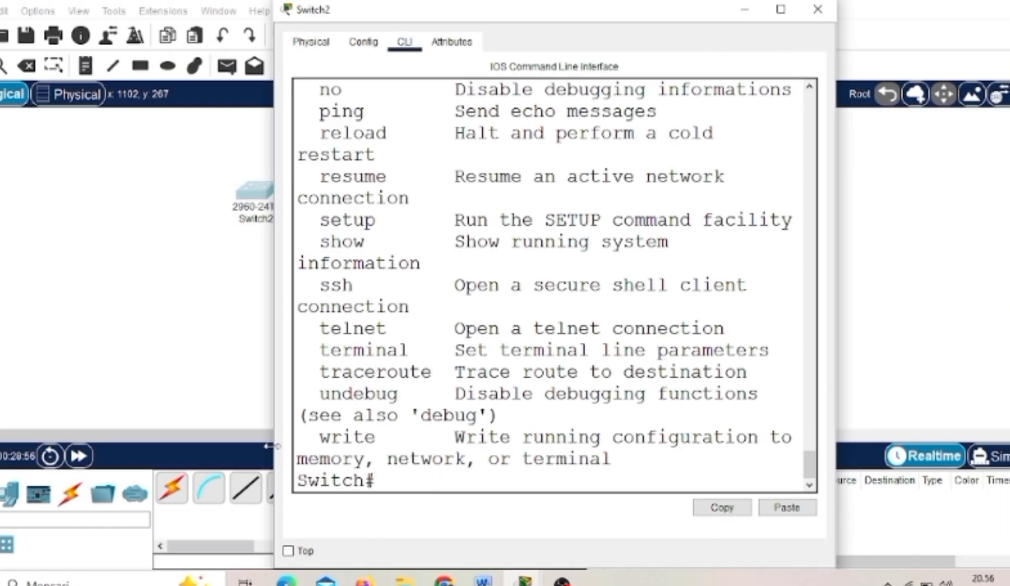
pyautogui.moveTo(319, 285); pyautogui.dragTo(353, 284)
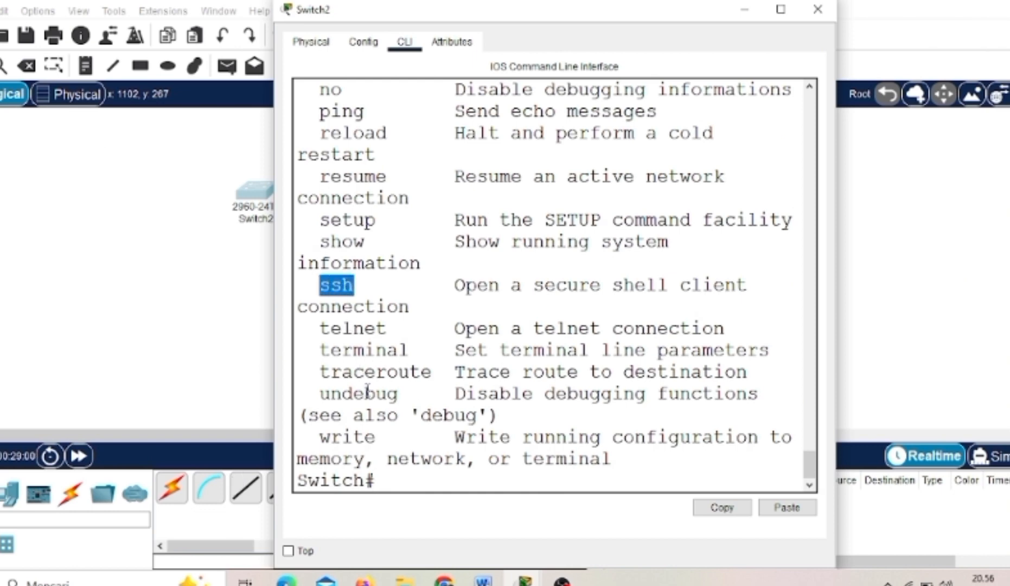
pyautogui.click(366, 393)
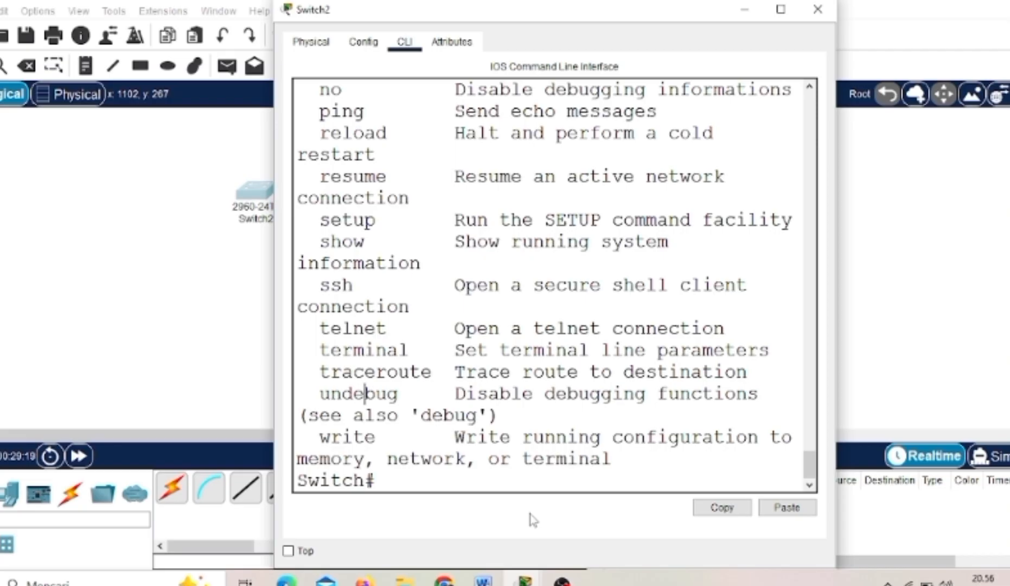
# - Enter global configuration mode with config, accepting the terminal default, and list its commands with ? through to the end
pyautogui.click(438, 473)
pyautogui.write('config')
pyautogui.press('Return')
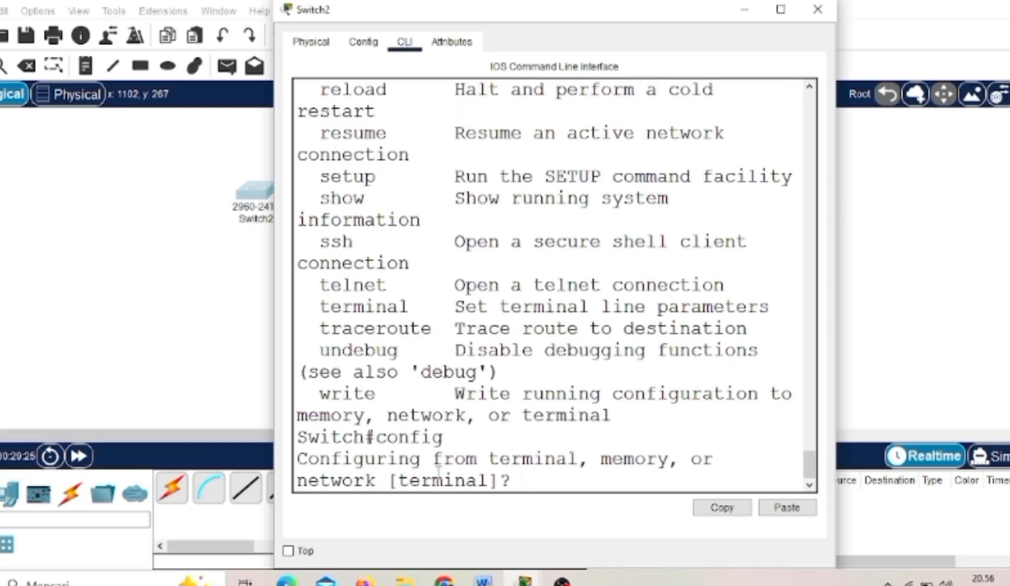
pyautogui.press('Return')
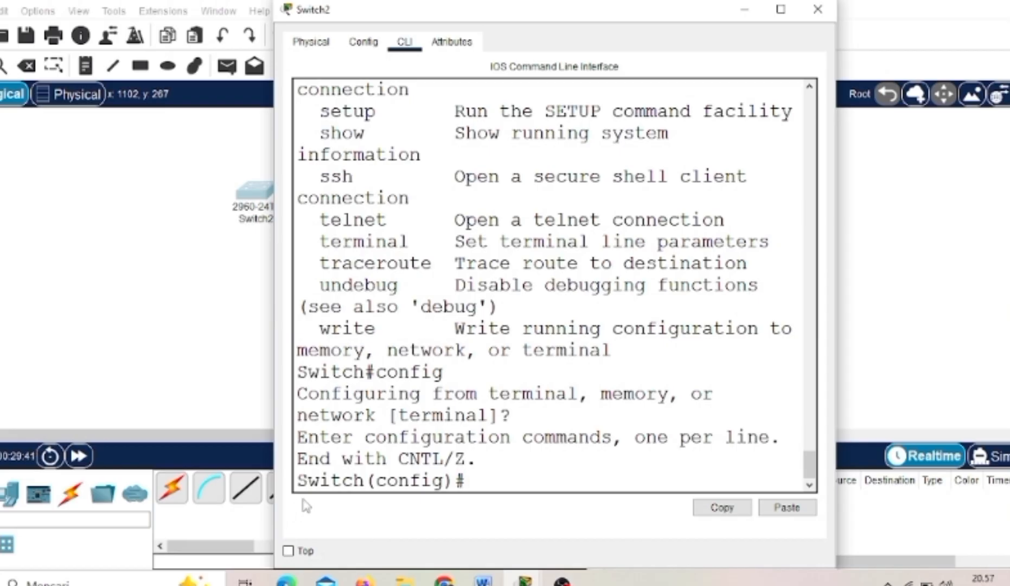
pyautogui.write('?')
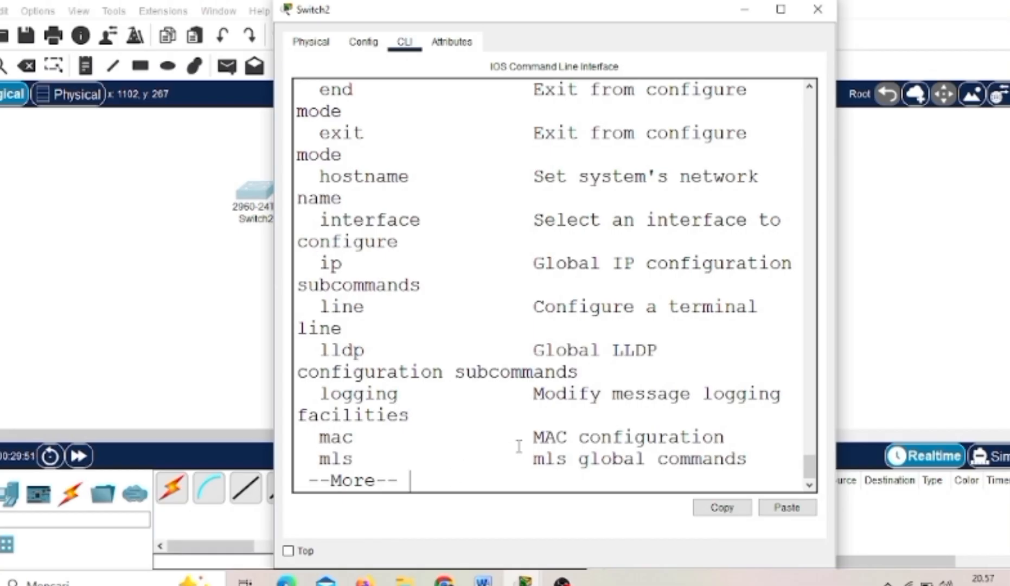
pyautogui.press('space')
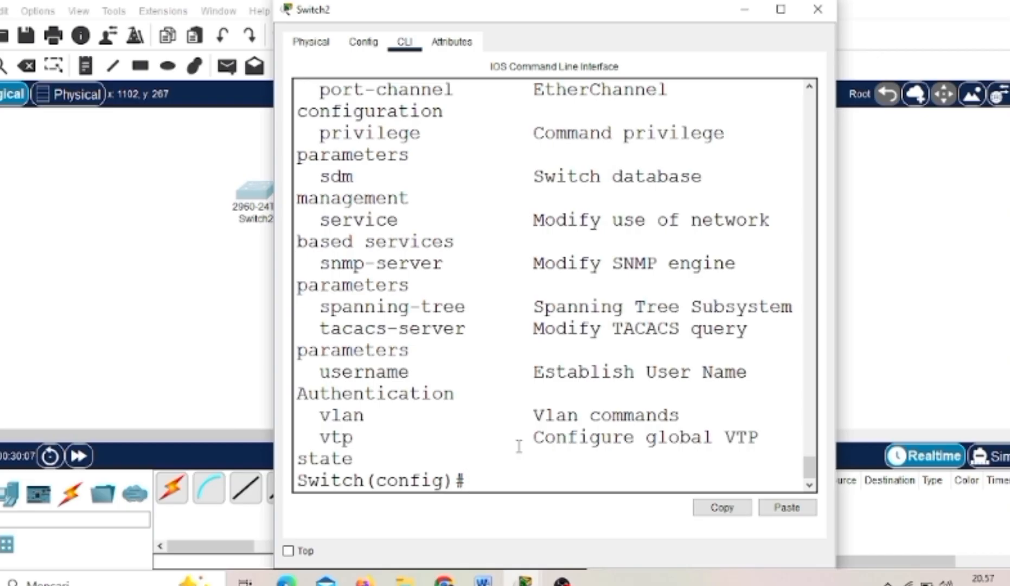
# - Leave configuration mode with ex and log out of the switch's privileged mode with exit
pyautogui.write('ex')
pyautogui.press('Return')
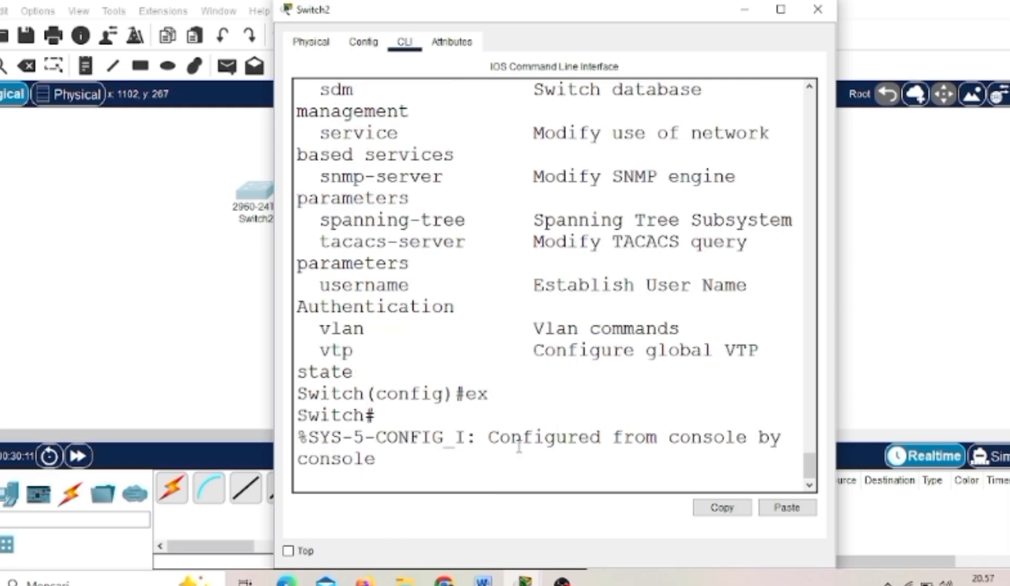
pyautogui.press('Return')
pyautogui.write('exit')
pyautogui.press('Return')
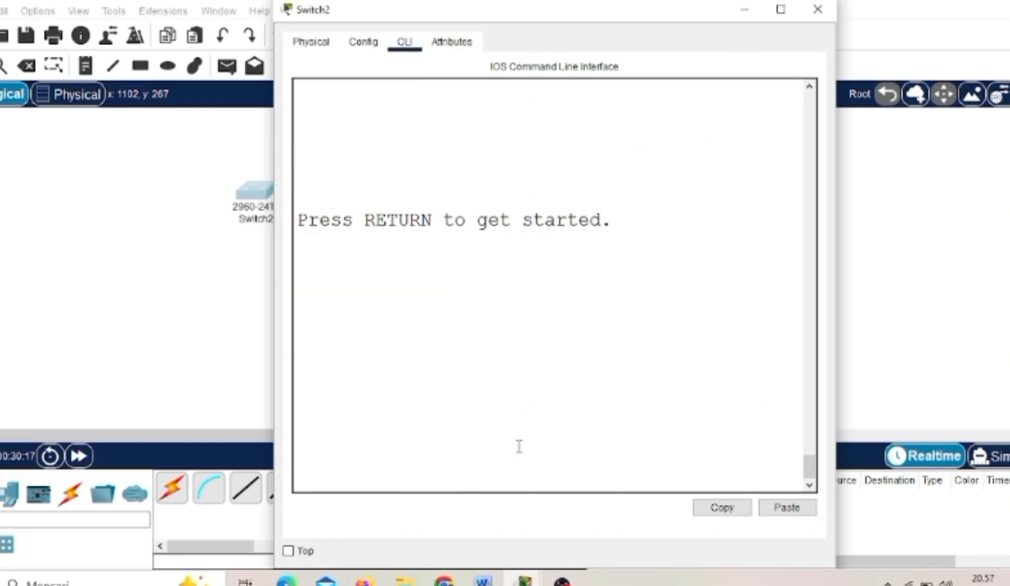
# - Start a new console session, review the earlier exit output and enter privileged mode again with enable
pyautogui.press('Return')
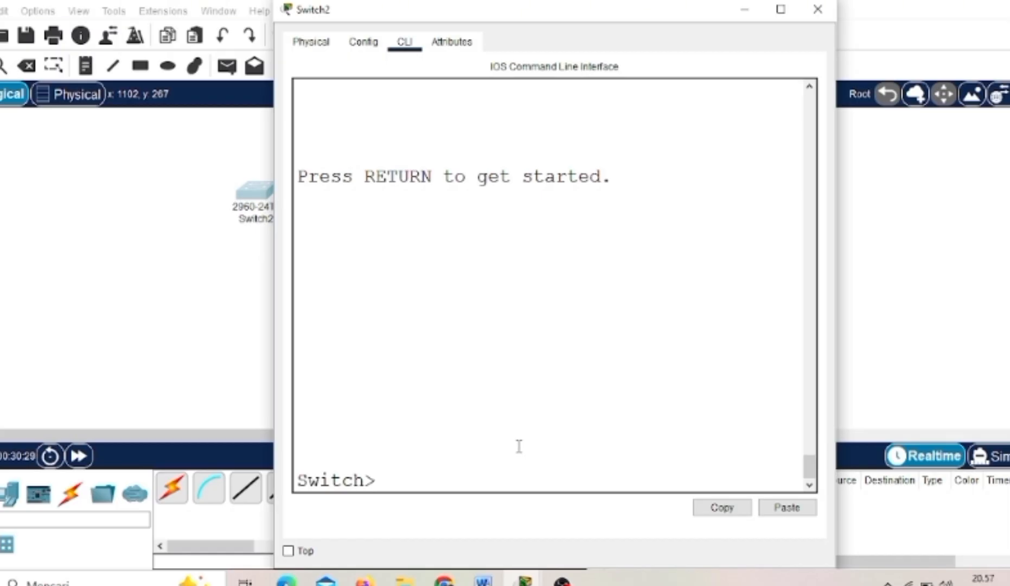
pyautogui.scroll(8, 508, 378)
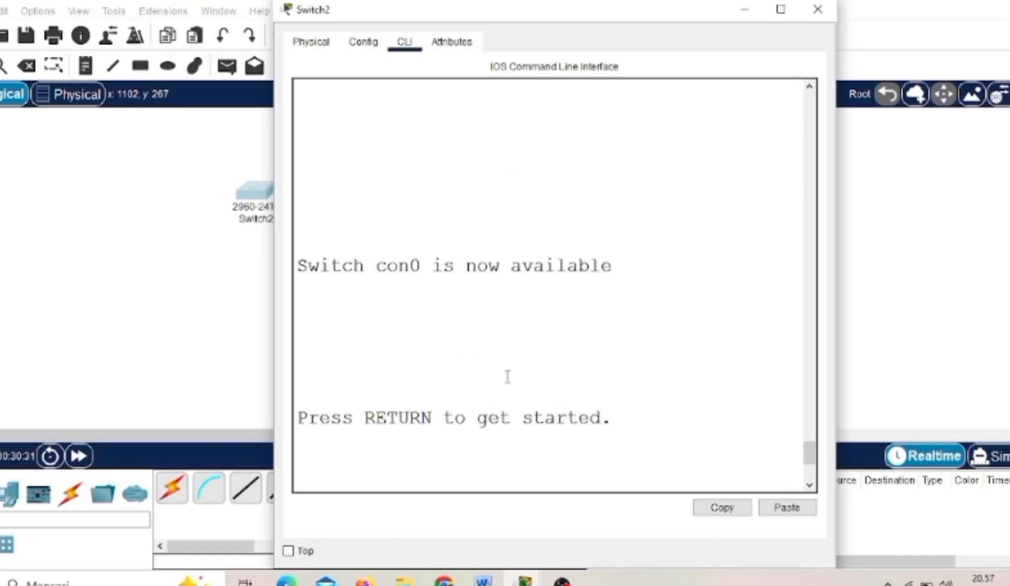
pyautogui.scroll(3, 508, 378)
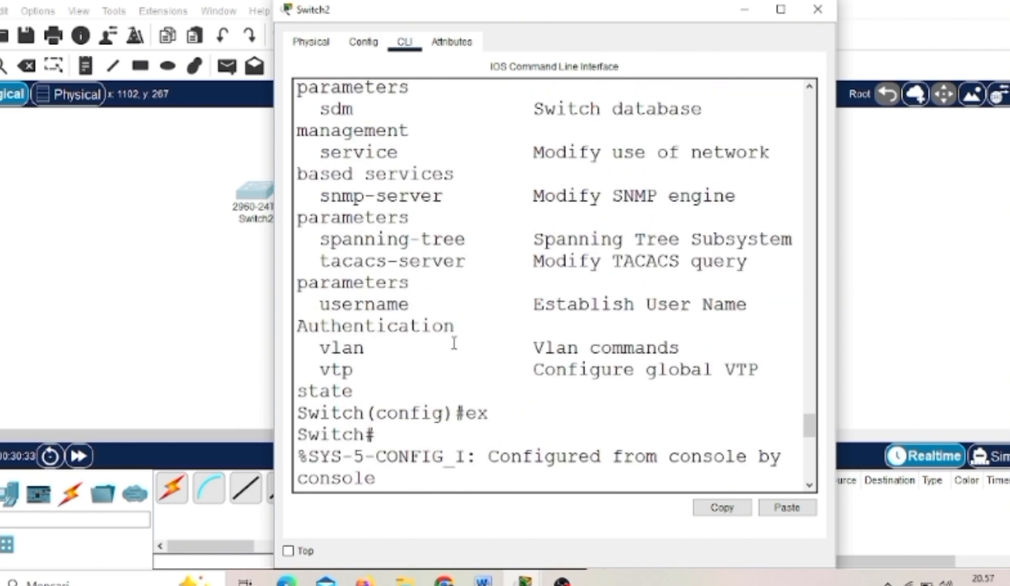
pyautogui.scroll(-2, 399, 451)
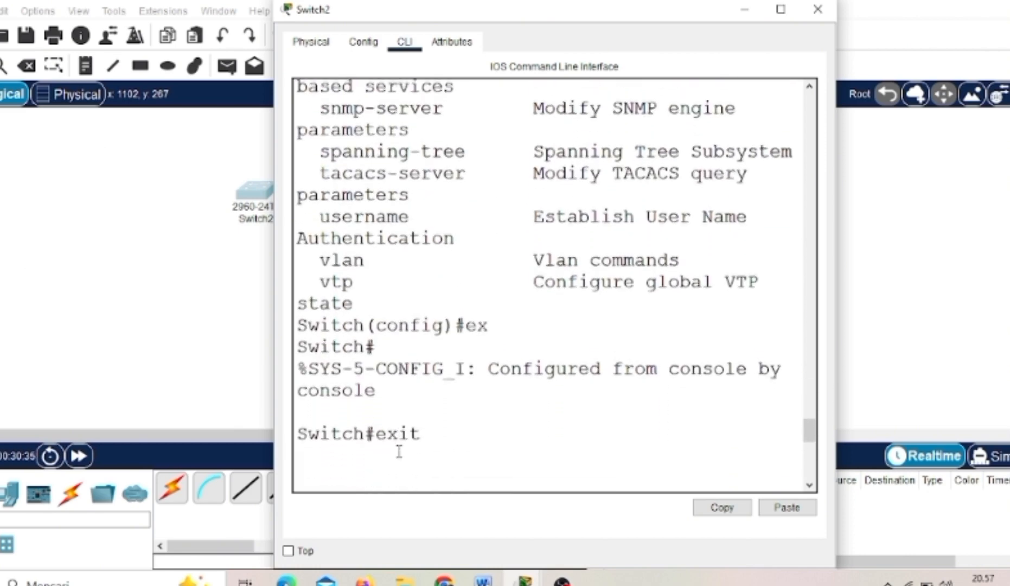
pyautogui.scroll(-9, 399, 451)
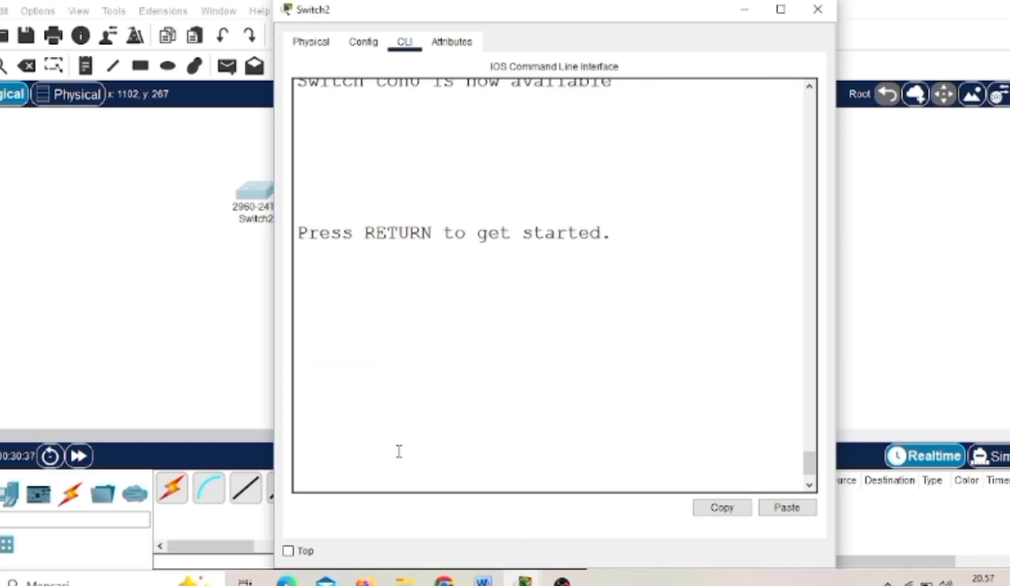
pyautogui.write('e')
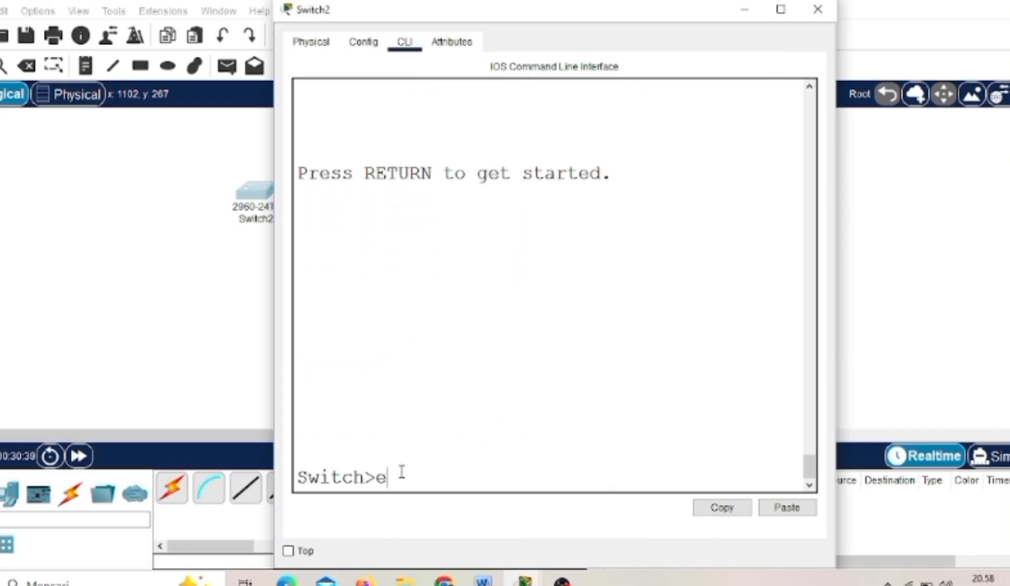
pyautogui.write('nable')
pyautogui.press('Return')
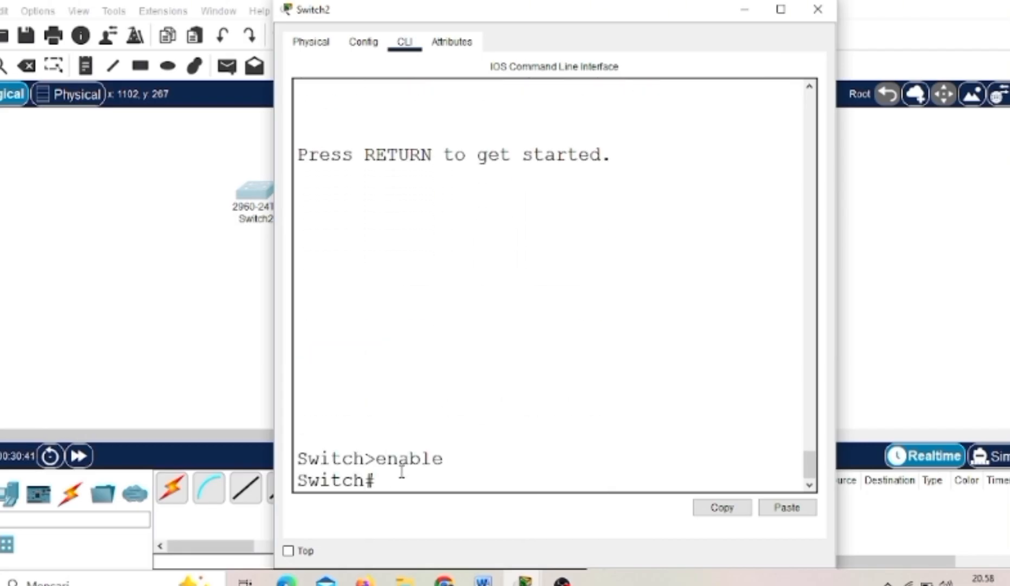
# - Enter the switch's global configuration mode from privileged mode with the short command conf t
pyautogui.write('conf')
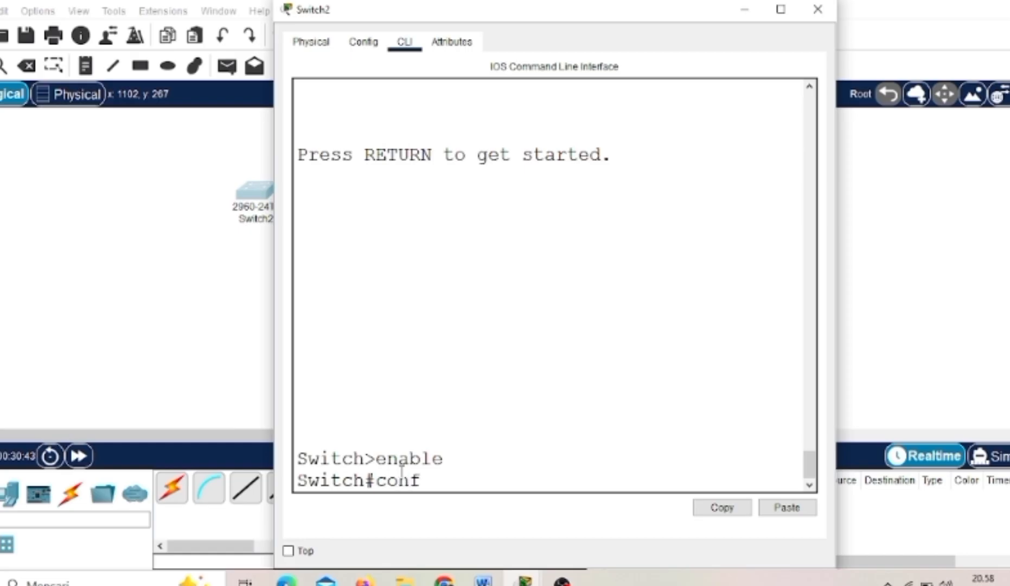
pyautogui.write(' t')
pyautogui.press('Return')
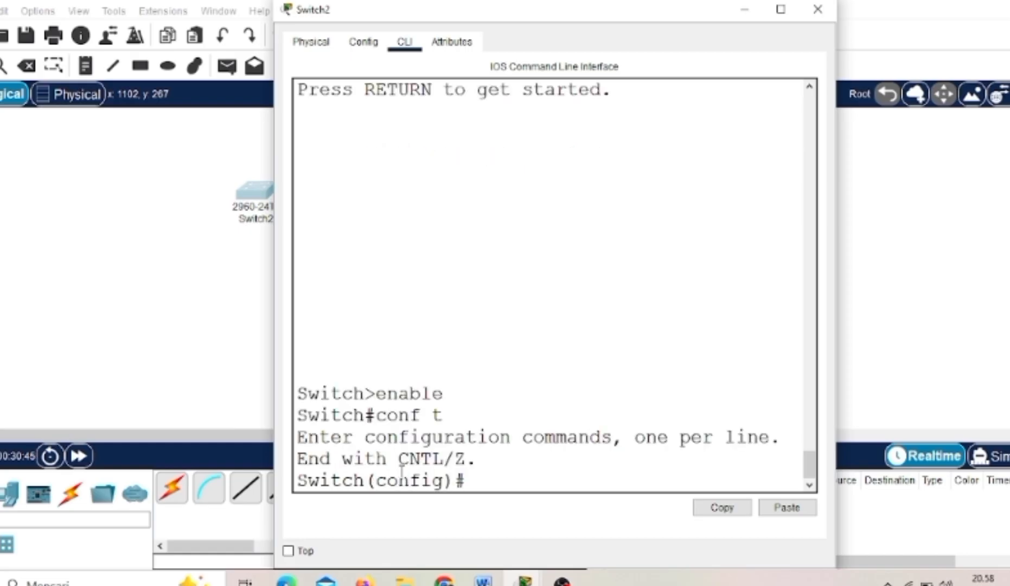
pyautogui.press('Return')
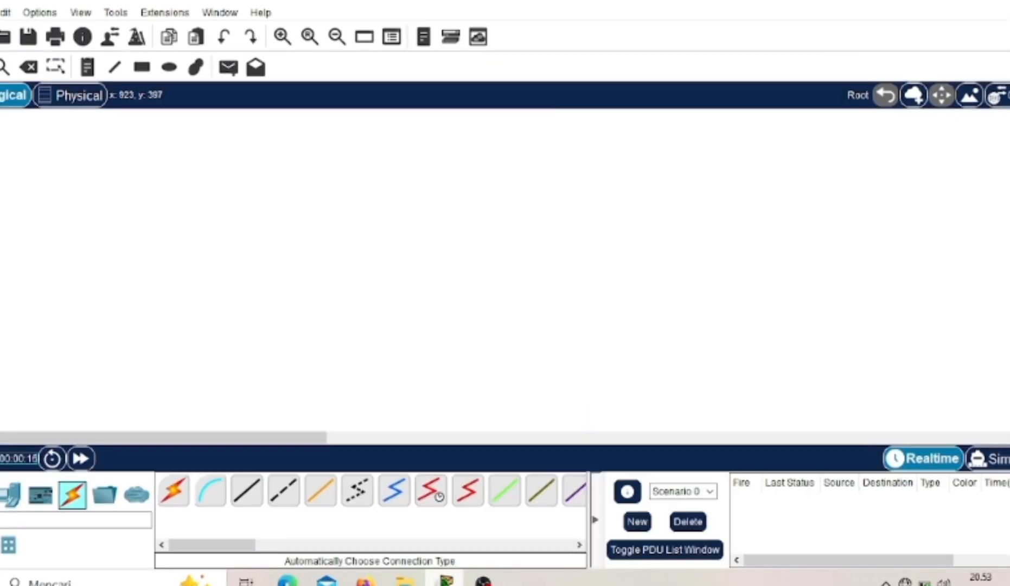
# - Place a 2811 router in the upper middle of the empty workspace and a 2960 switch below it to the left
pyautogui.click(0, 495)
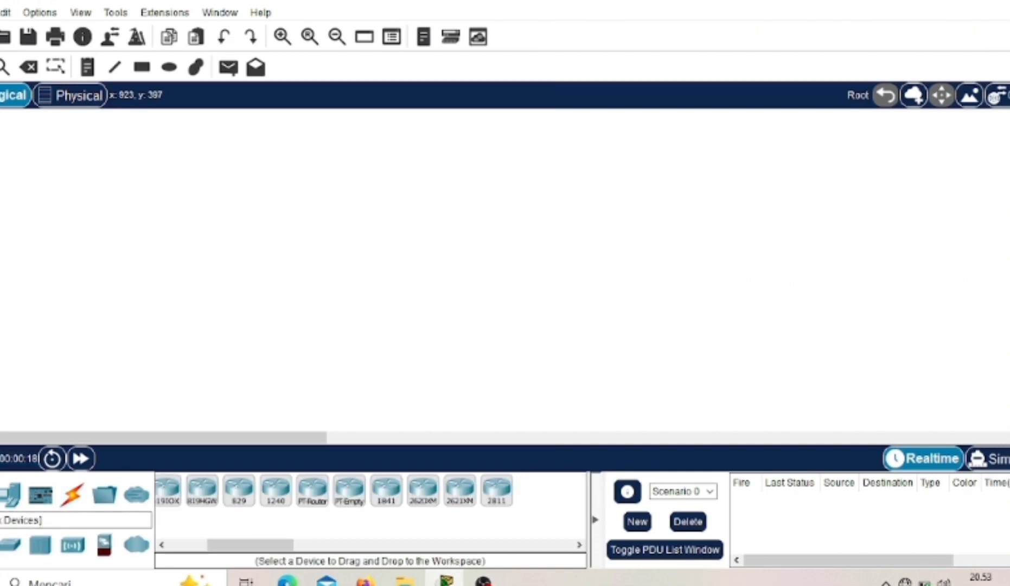
pyautogui.click(502, 489)
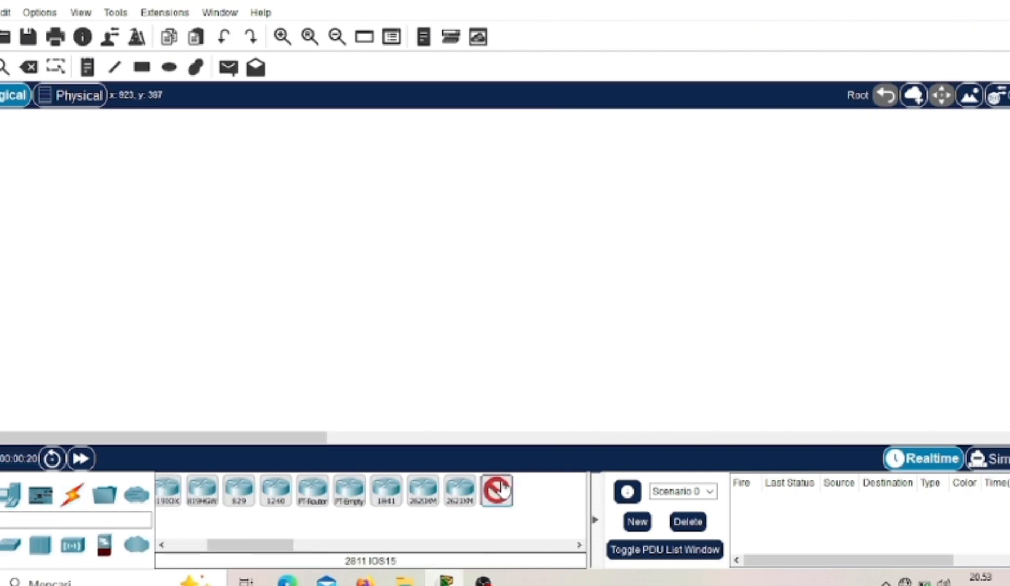
pyautogui.click(394, 167)
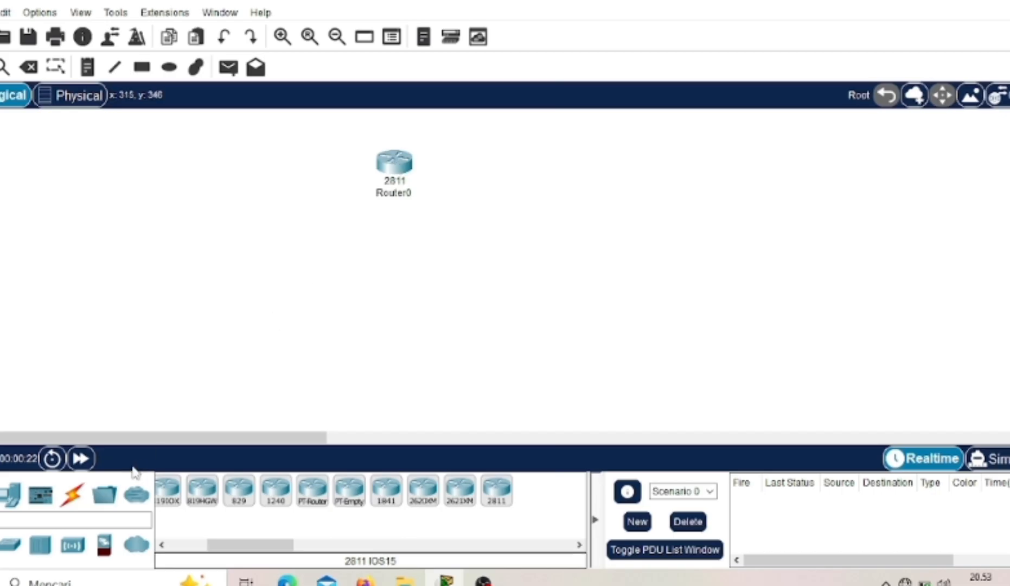
pyautogui.click(16, 543)
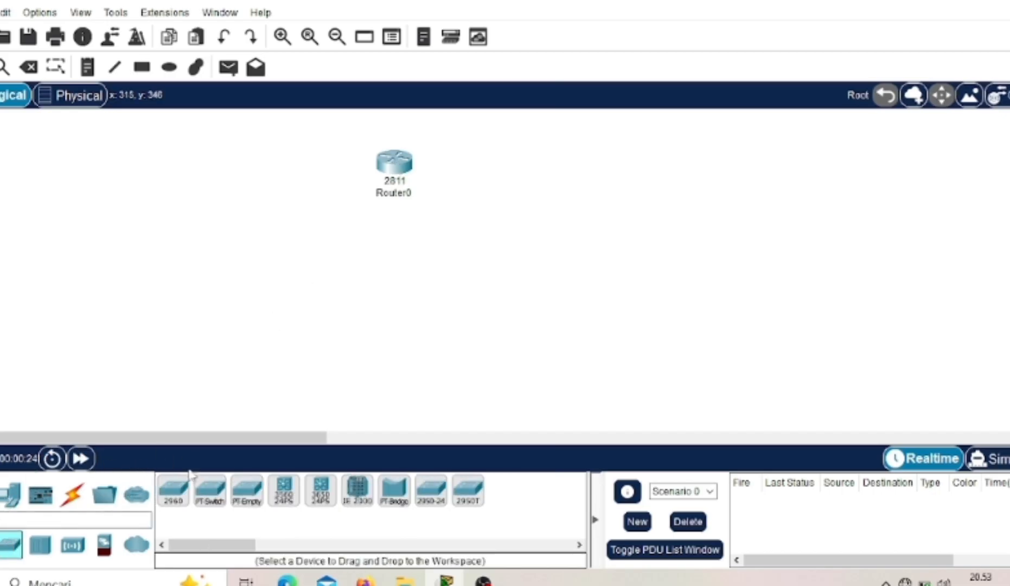
pyautogui.moveTo(173, 497); pyautogui.dragTo(263, 275)
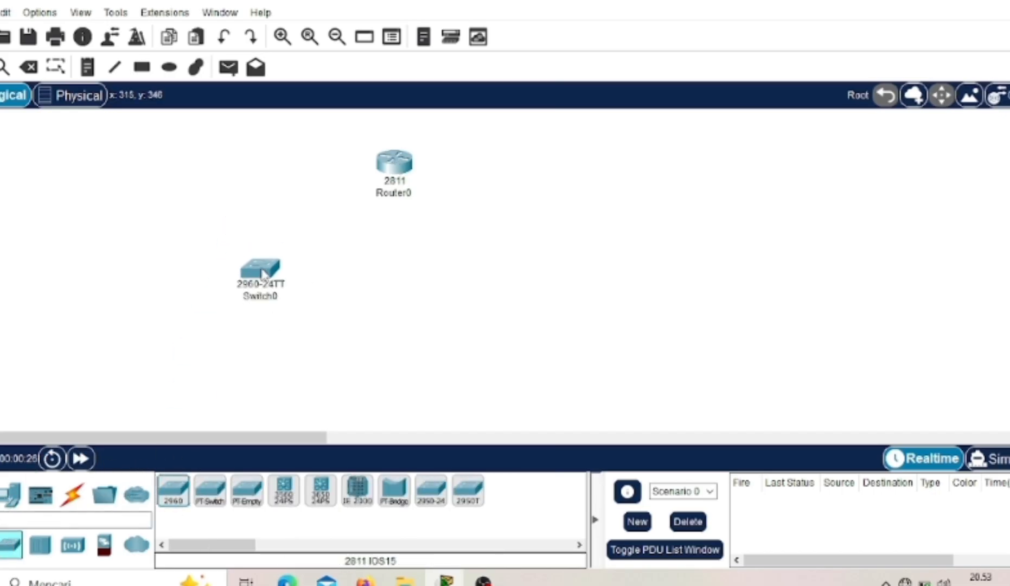
# - Place a PC below and left of the switch and rename it PC1
pyautogui.click(6, 495)
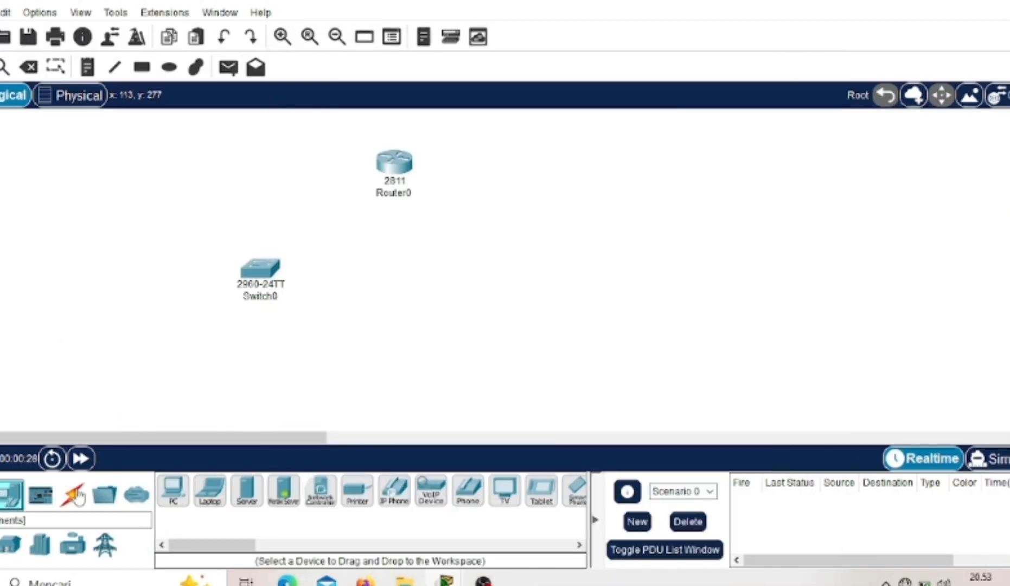
pyautogui.click(174, 494)
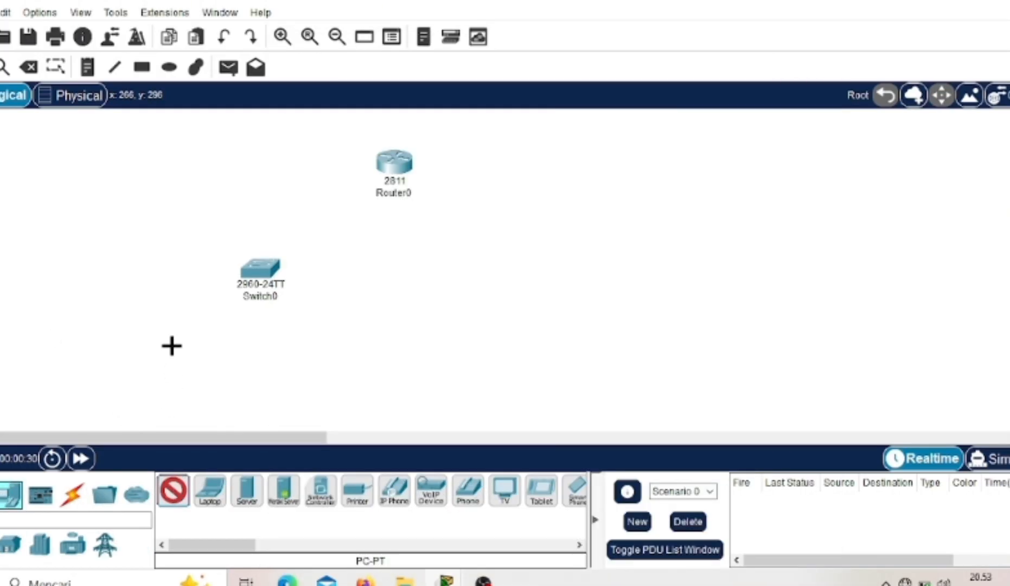
pyautogui.click(171, 345)
pyautogui.click(173, 379)
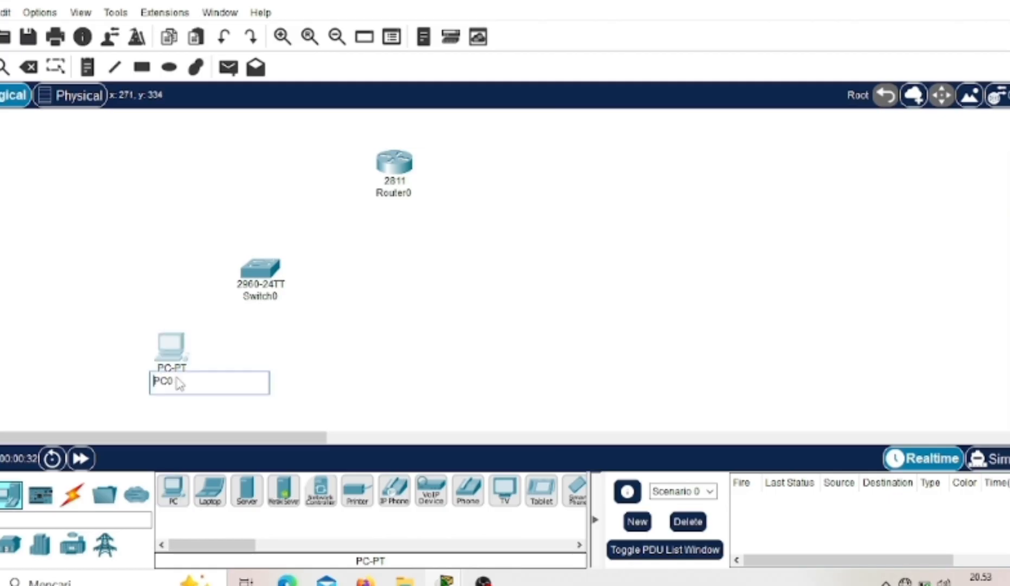
pyautogui.press('BackSpace')
pyautogui.write('1')
pyautogui.press('Return')
# - Add two more PCs, one below and right of the switch and one to the right of the router
pyautogui.click(179, 488)
pyautogui.click(304, 349)
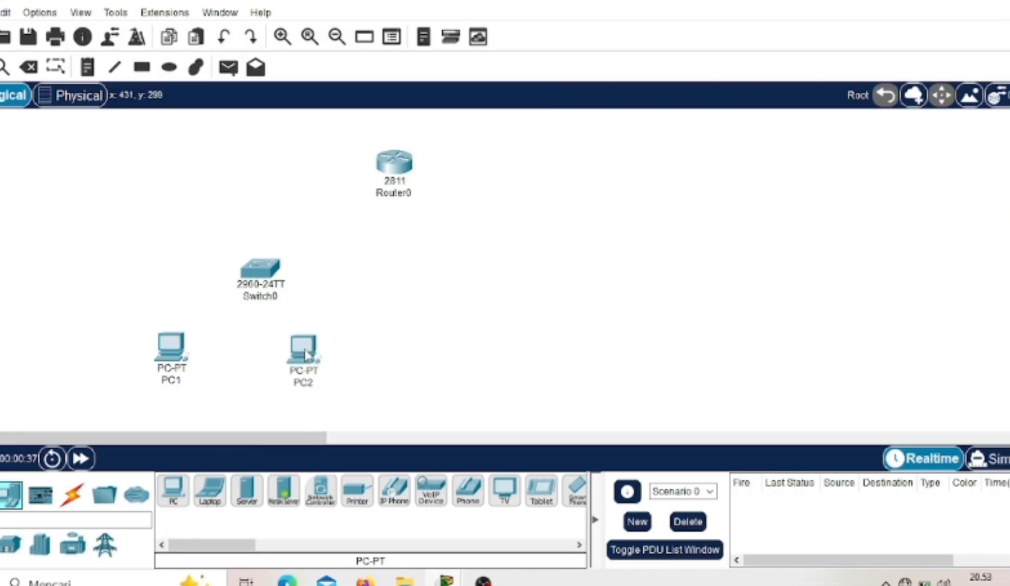
pyautogui.moveTo(173, 490); pyautogui.dragTo(533, 226)
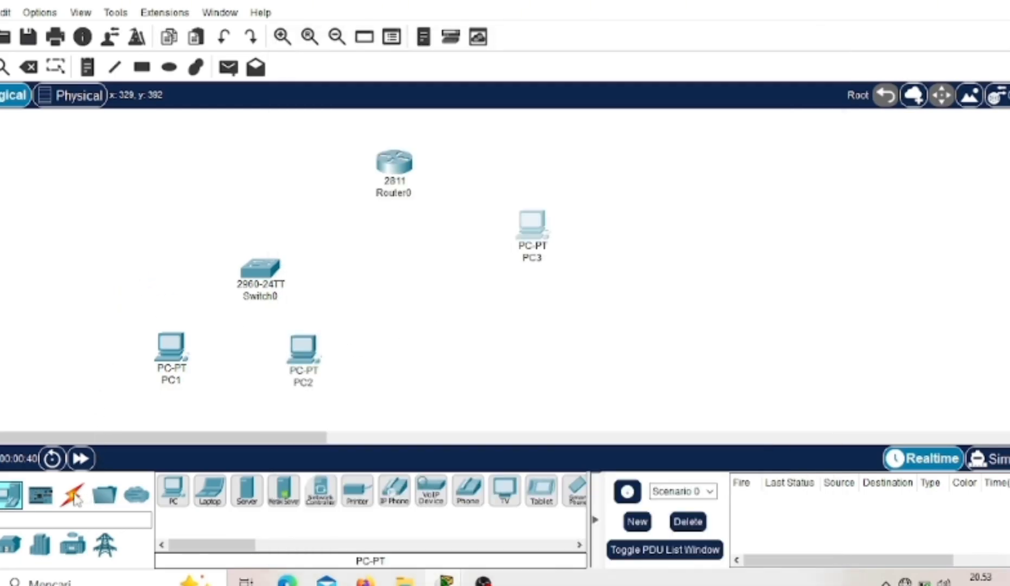
# - Connect the router to the switch and the switch to PC1 using the automatically chosen connection type
pyautogui.click(75, 496)
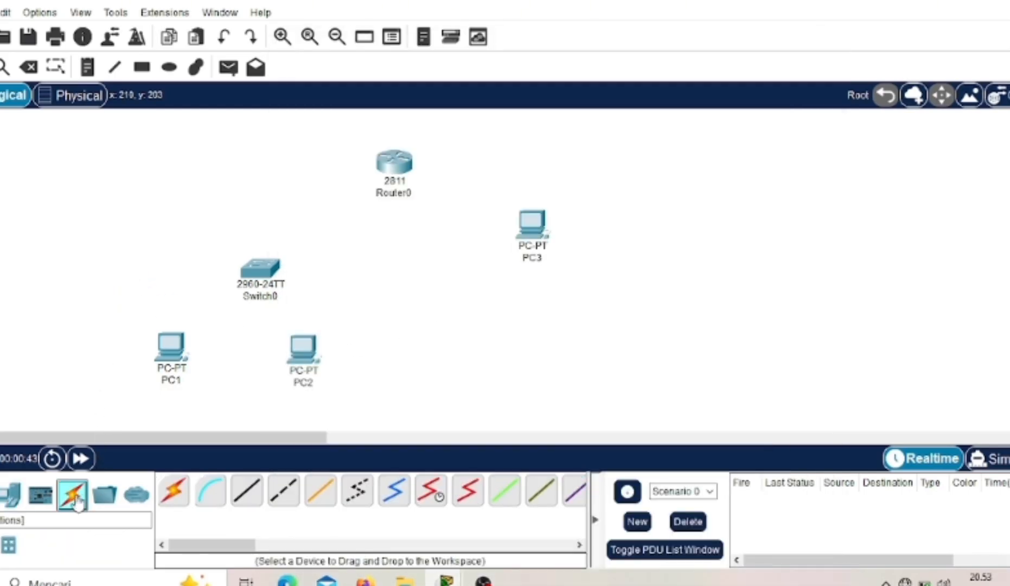
pyautogui.click(174, 495)
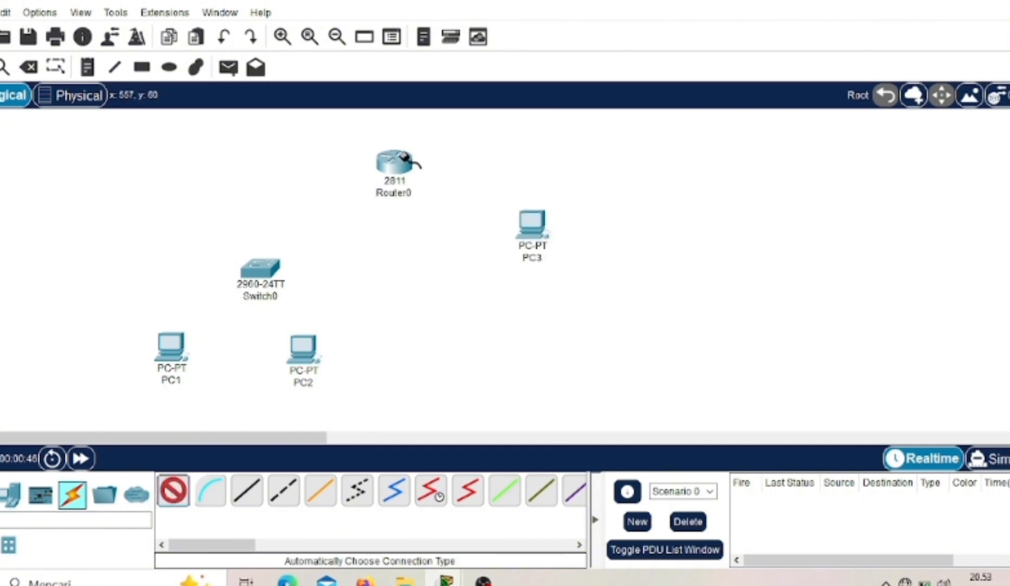
pyautogui.click(385, 169)
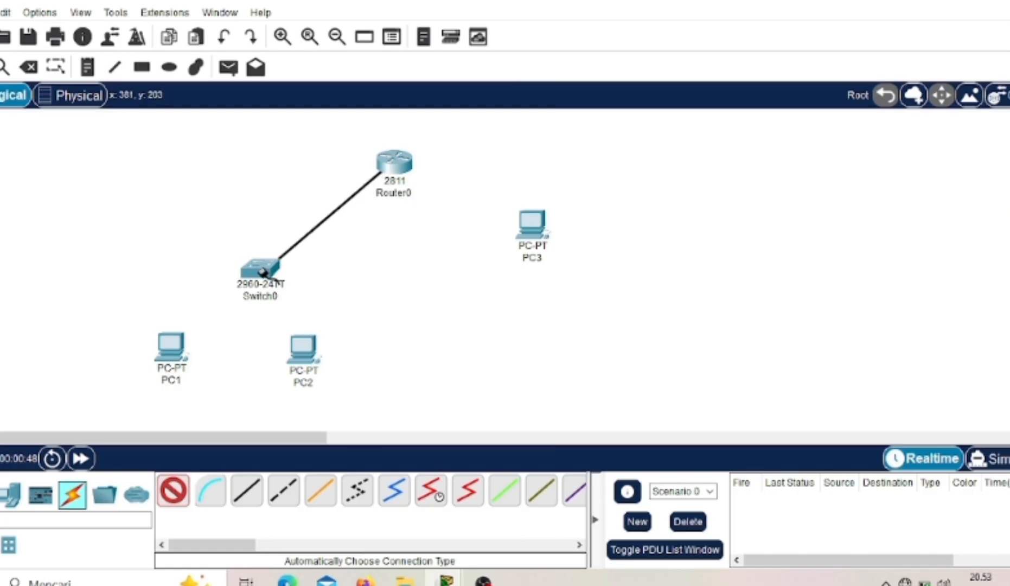
pyautogui.click(264, 269)
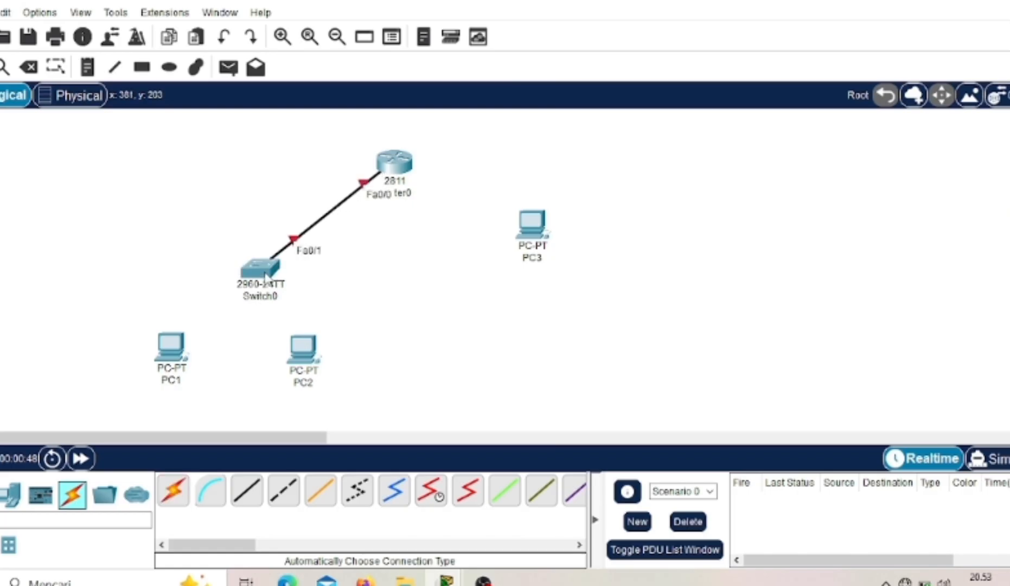
pyautogui.click(174, 494)
pyautogui.click(266, 274)
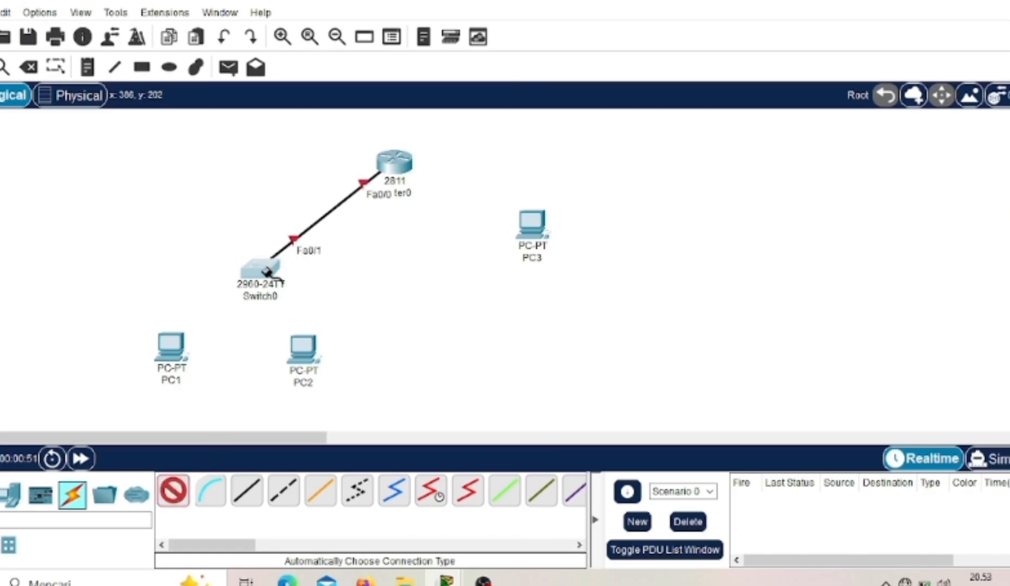
pyautogui.click(177, 348)
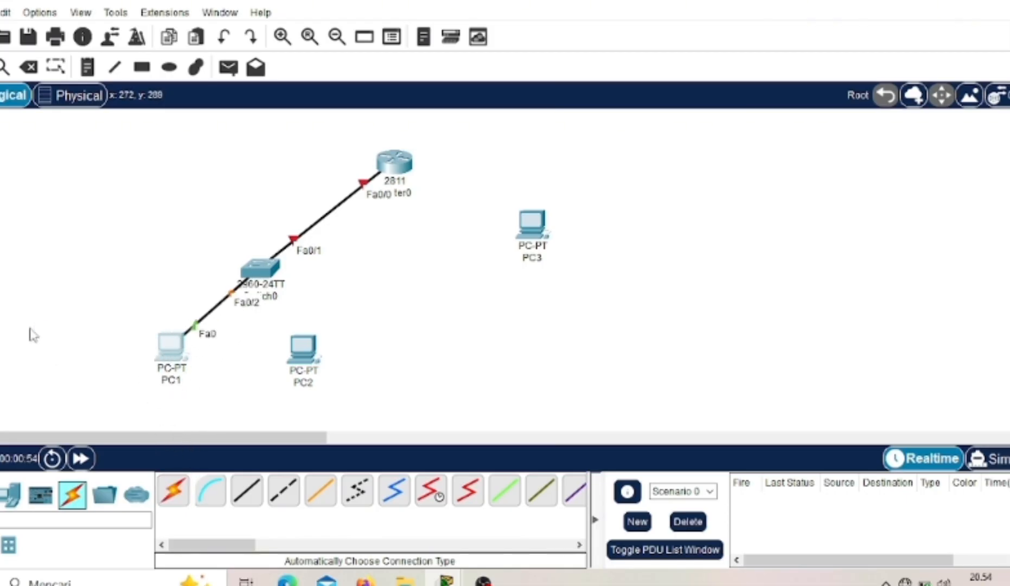
# - Connect the switch to PC2 and the router to PC3 using the automatically chosen connection type
pyautogui.click(173, 492)
pyautogui.click(169, 495)
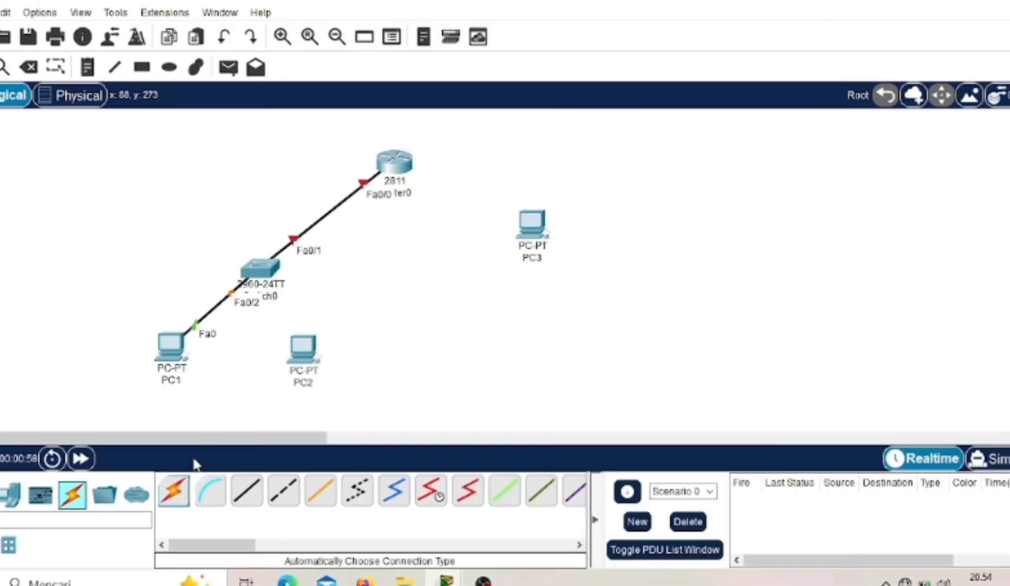
pyautogui.click(174, 492)
pyautogui.click(266, 262)
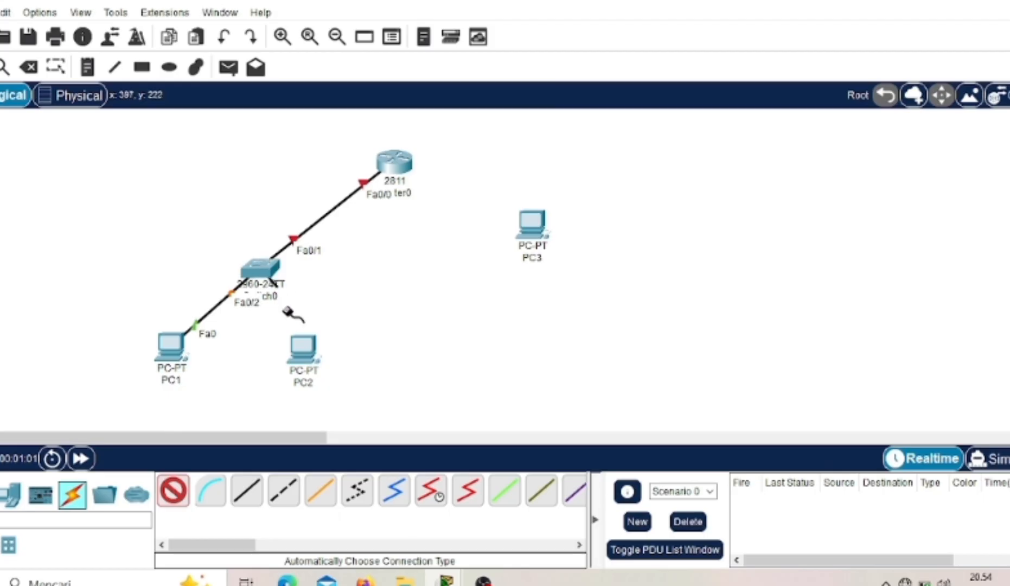
pyautogui.click(305, 347)
pyautogui.click(175, 502)
pyautogui.click(404, 165)
pyautogui.click(531, 221)
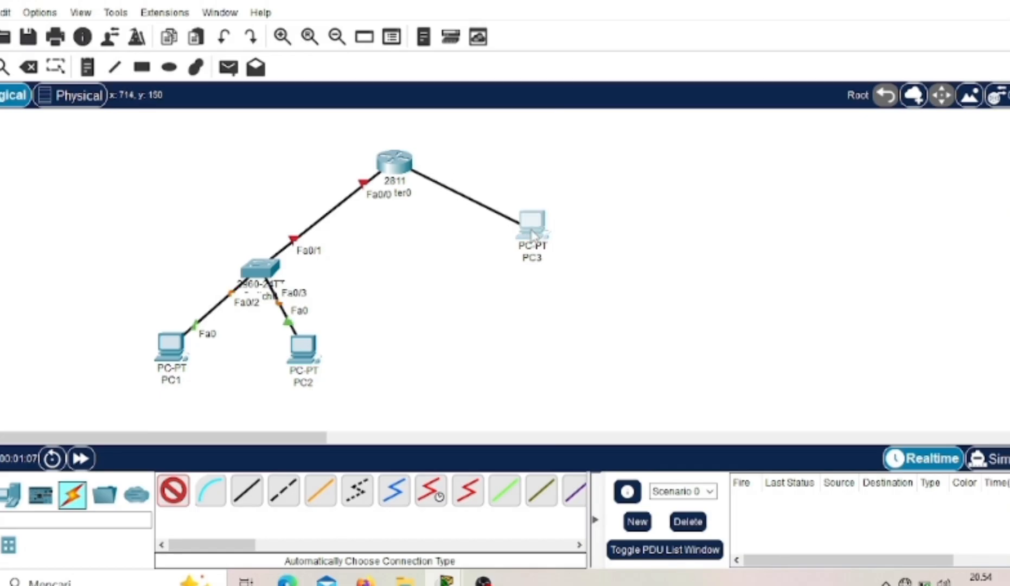
# - Open Router0's command line, answer no to the initial configuration dialog and start the console session
pyautogui.click(402, 161)
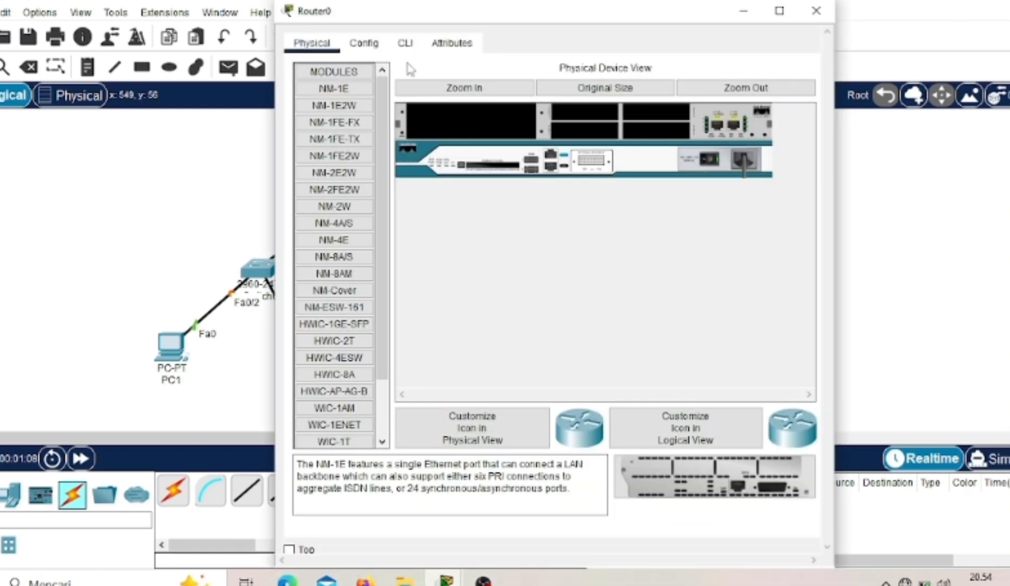
pyautogui.click(407, 45)
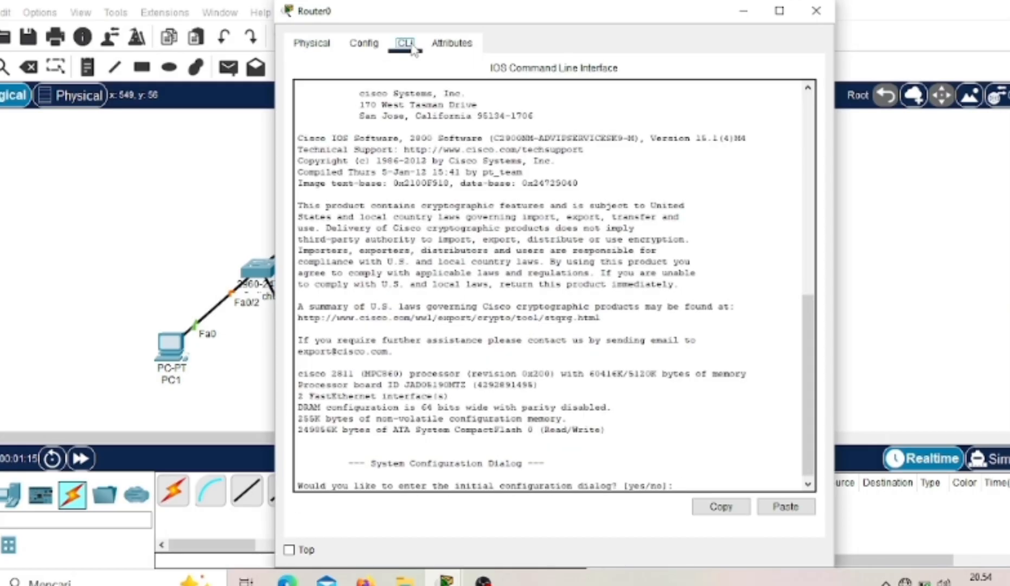
pyautogui.click(686, 483)
pyautogui.write('no')
pyautogui.press('Return')
pyautogui.press('Return')
# - Enter the router's privileged mode with enable and its global configuration mode with conf t
pyautogui.write('enable')
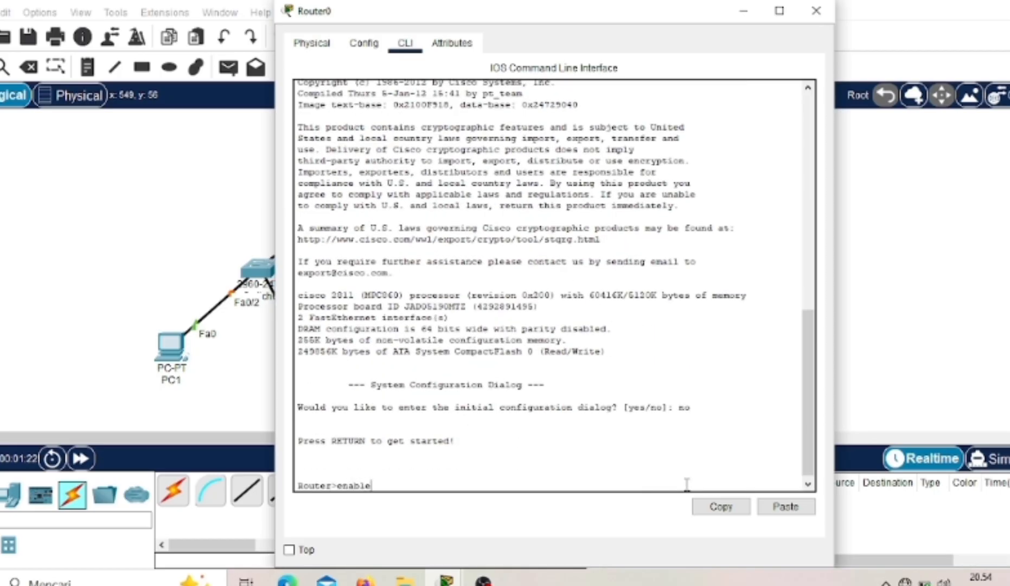
pyautogui.press('Return')
pyautogui.write('con')
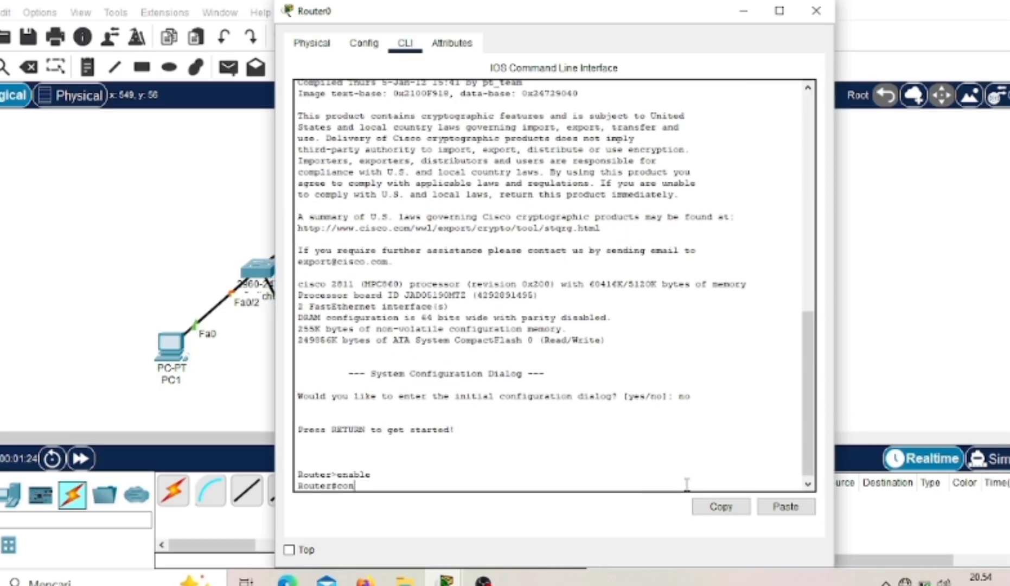
pyautogui.write('f t')
pyautogui.press('Return')
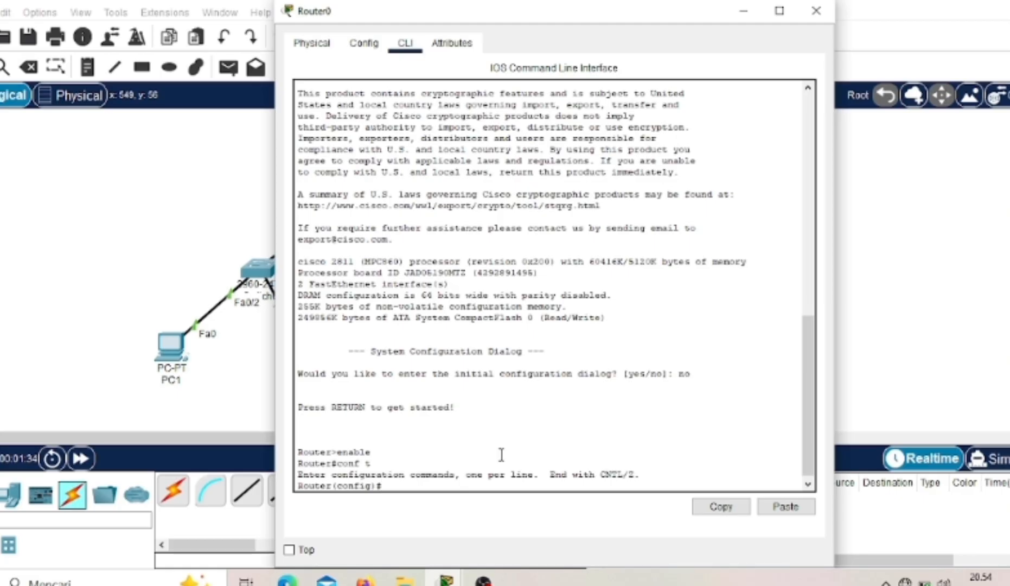
# - Add a text note reading 10.10.10.1/24 next to the switch
pyautogui.click(90, 64)
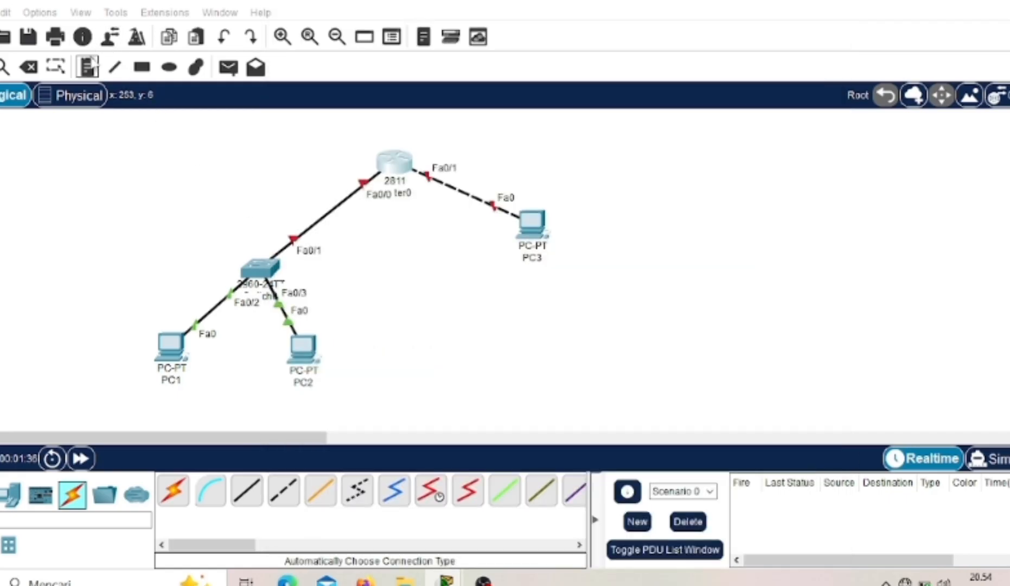
pyautogui.click(220, 251)
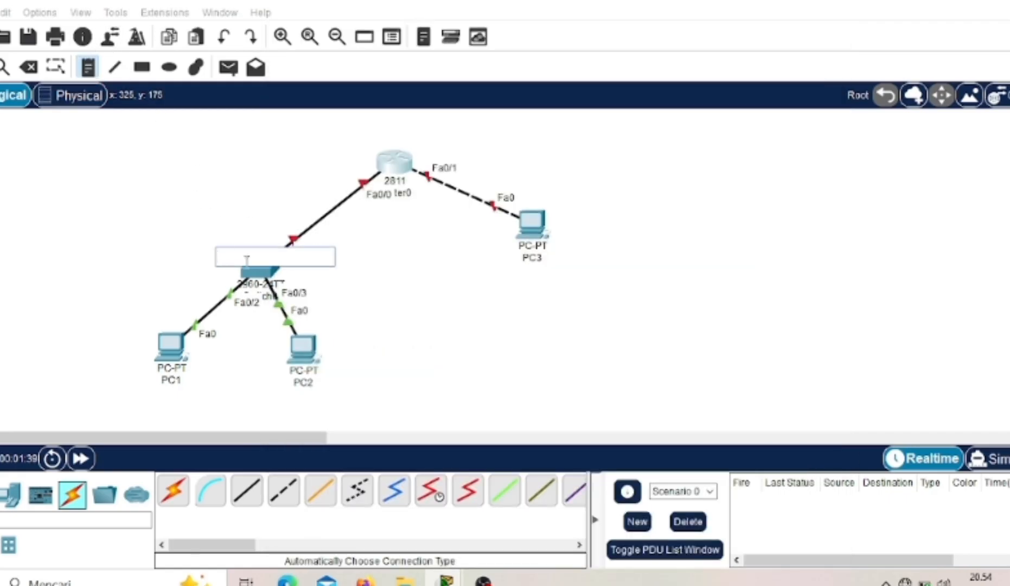
pyautogui.write('10.10.10.1/24')
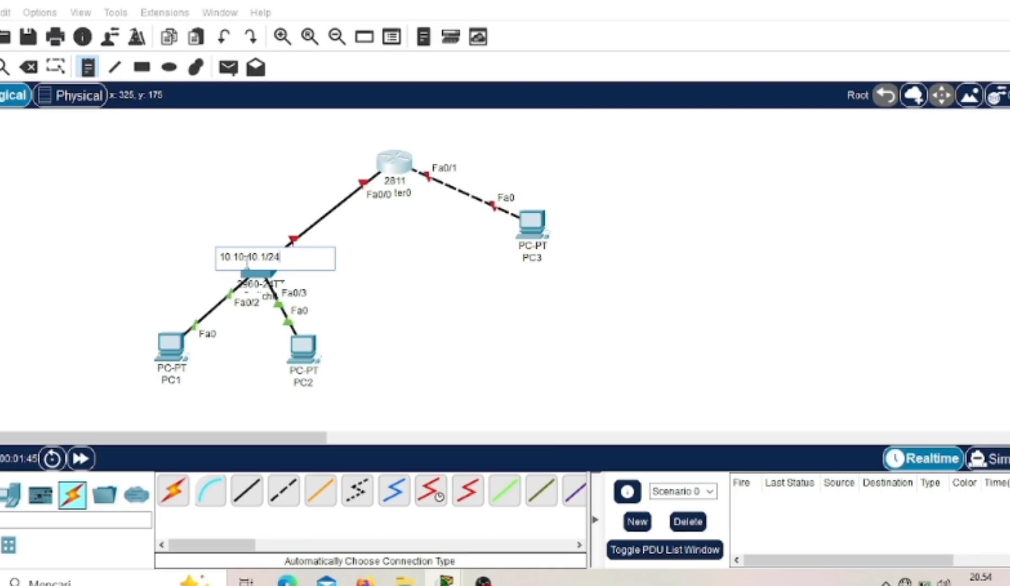
# - Add a text note reading 20.20.20.1/24 above PC3
pyautogui.click(544, 191)
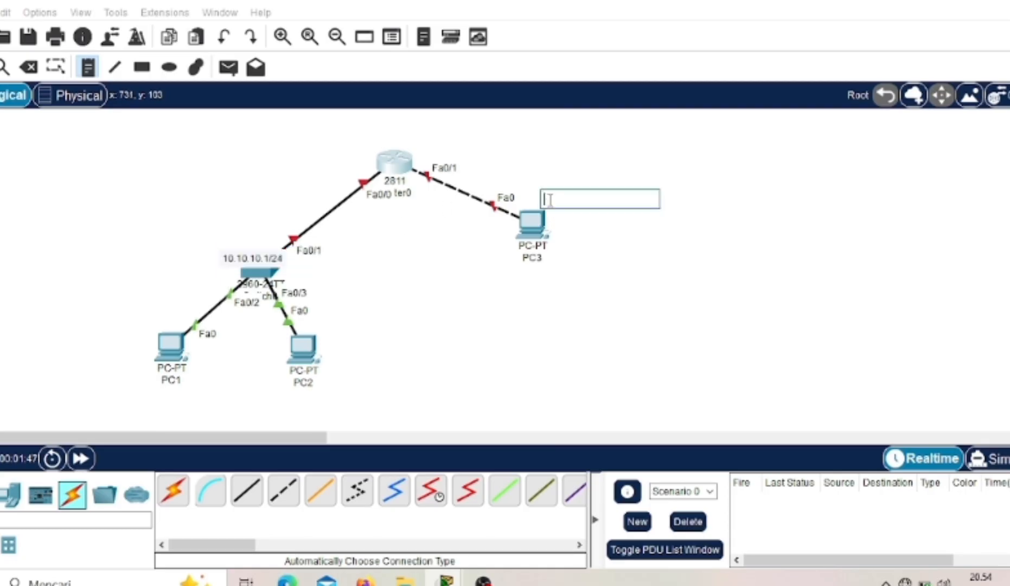
pyautogui.write('20')
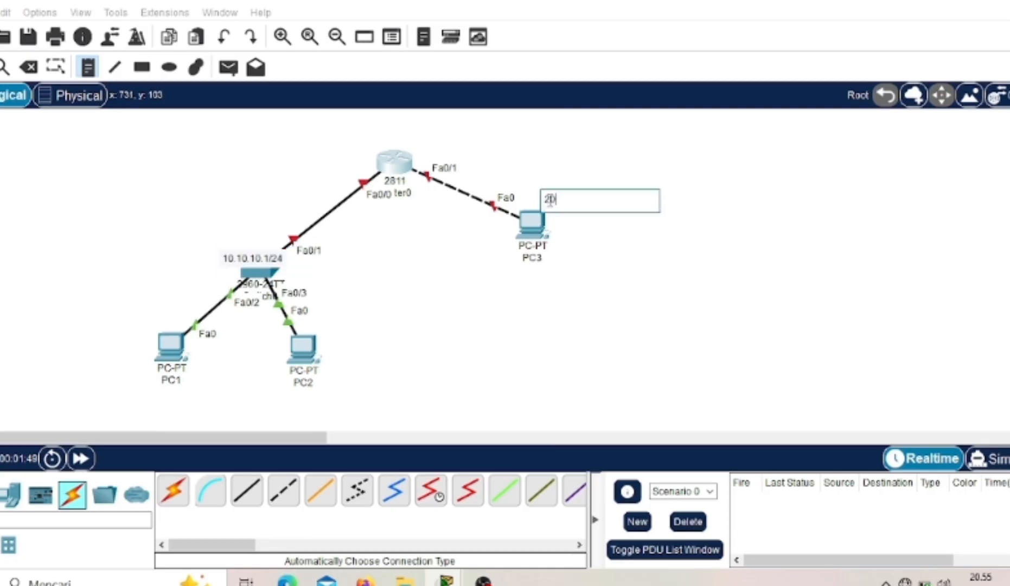
pyautogui.write('.20.20.1/24')
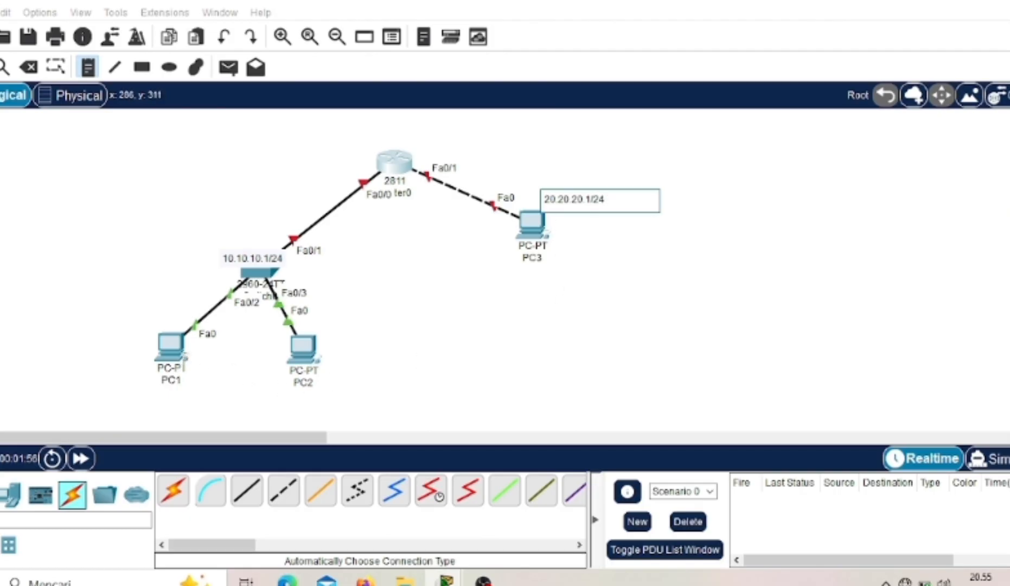
pyautogui.click(164, 348)
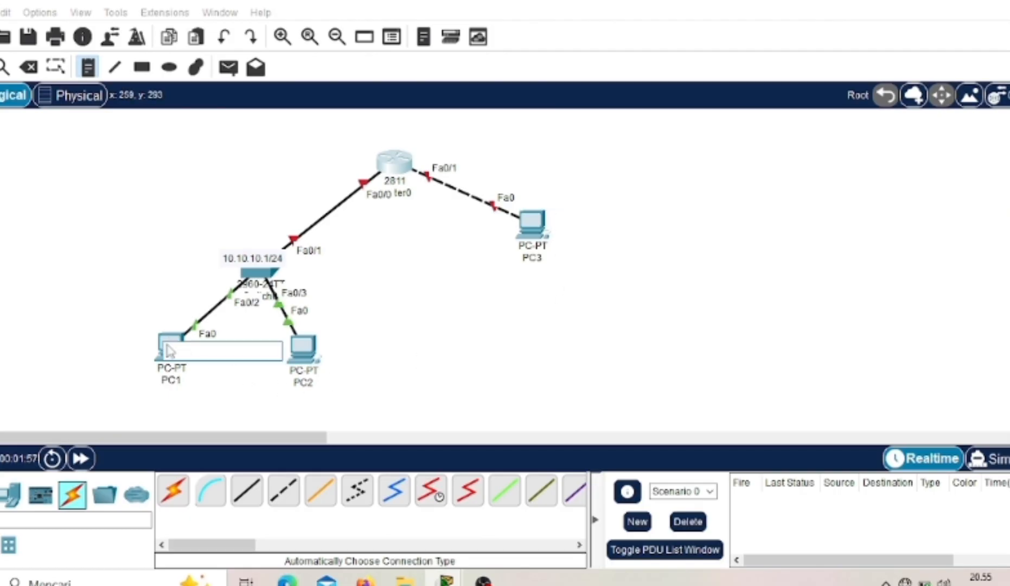
pyautogui.click(173, 493)
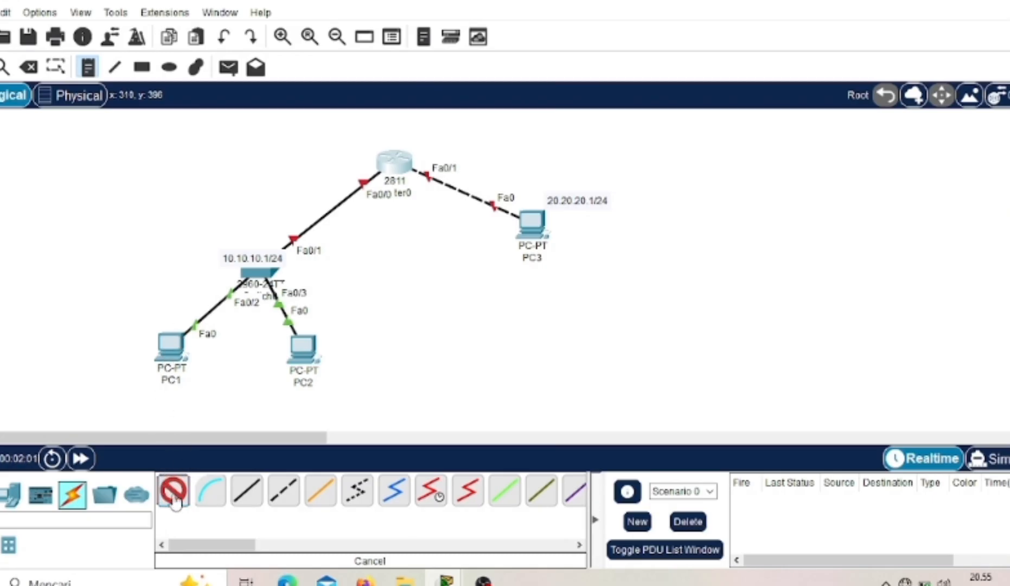
# - Leave the connection tool, open PC1's IP configuration and set its IPv4 address to 10.10.10.2
pyautogui.click(173, 499)
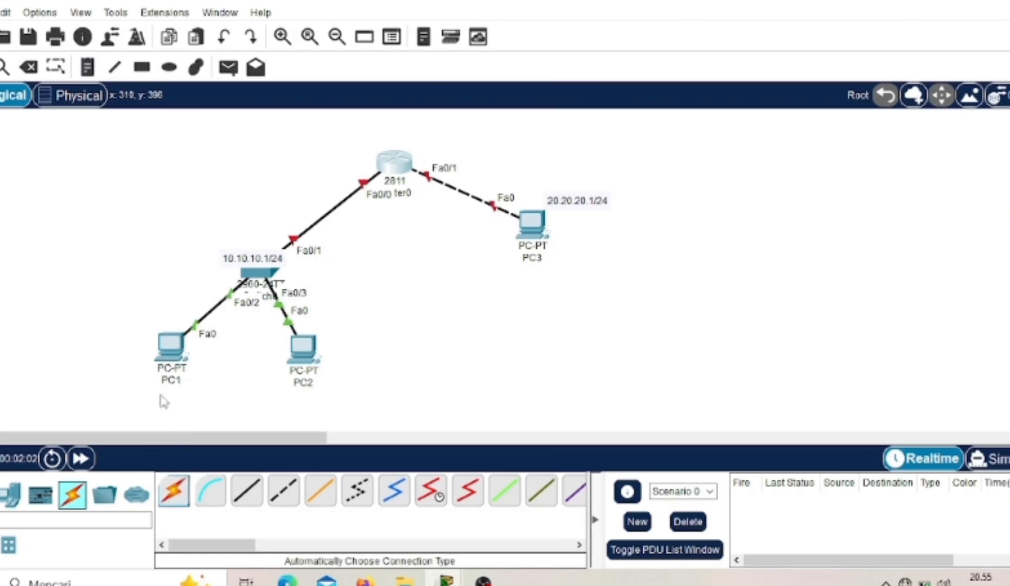
pyautogui.click(169, 357)
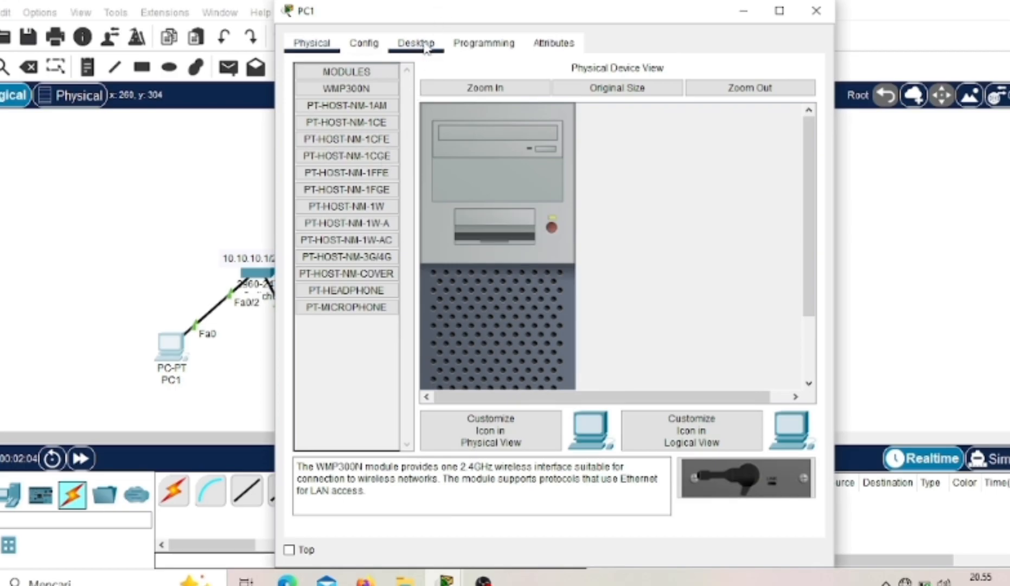
pyautogui.click(427, 48)
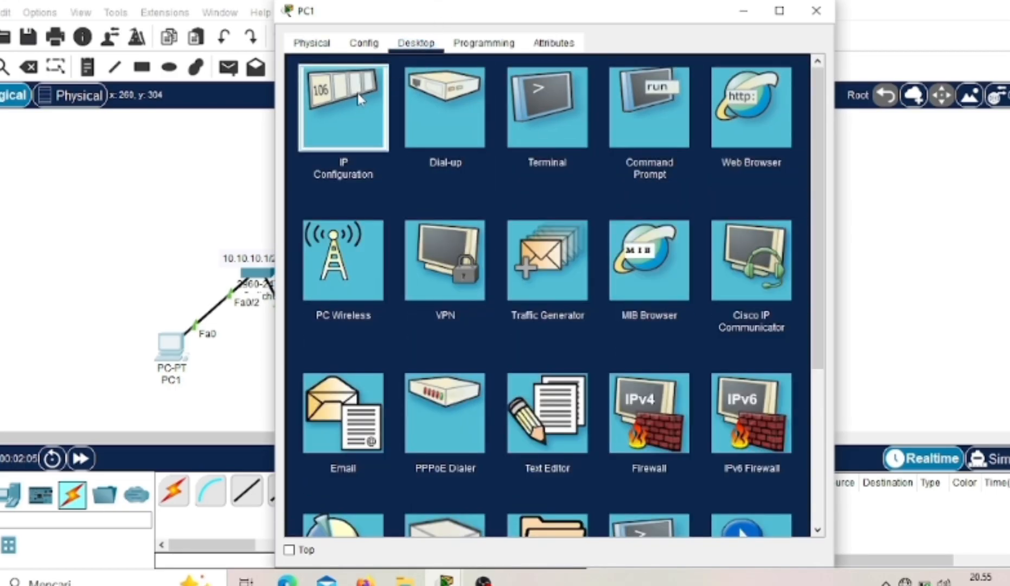
pyautogui.click(354, 104)
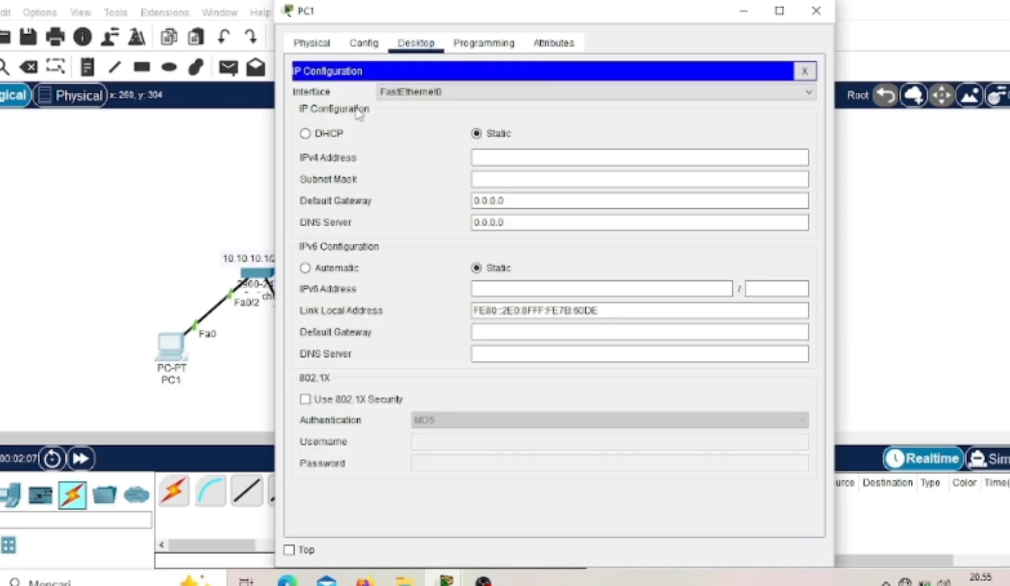
pyautogui.click(516, 159)
pyautogui.write('10.10.10')
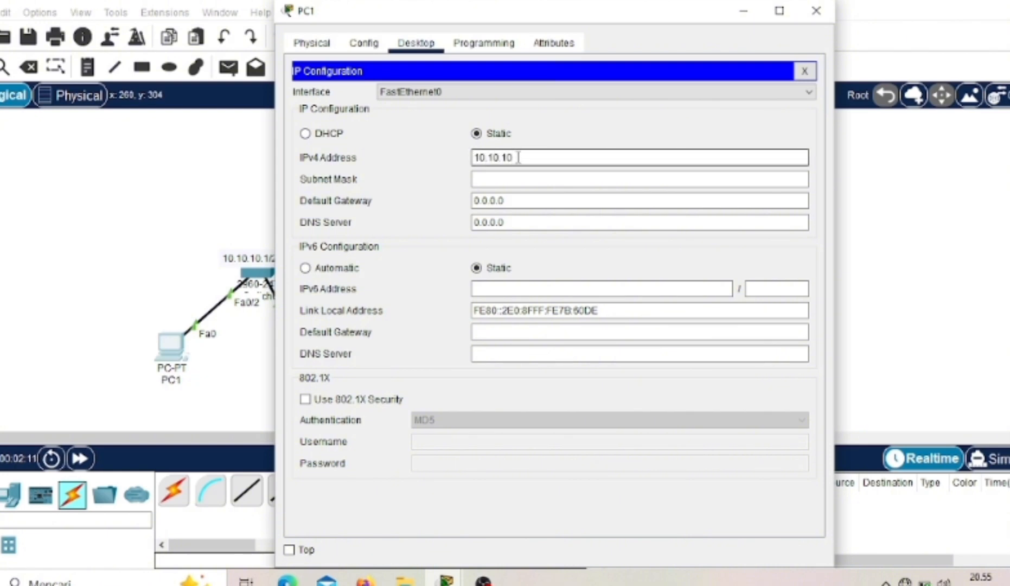
pyautogui.write('.2')
pyautogui.press('Tab')
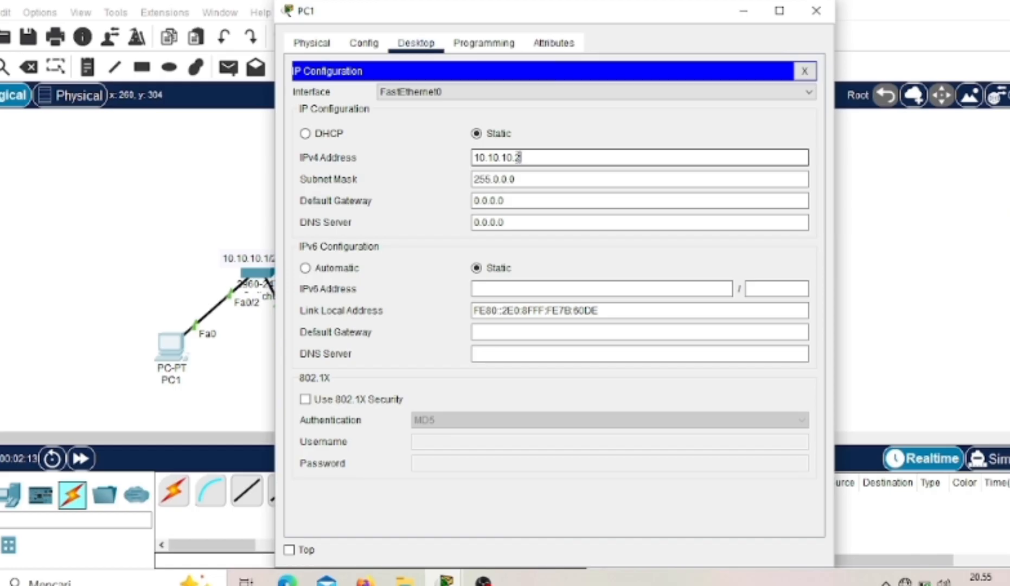
# - Set PC1's subnet mask to 255.255.255.0
pyautogui.click(533, 181)
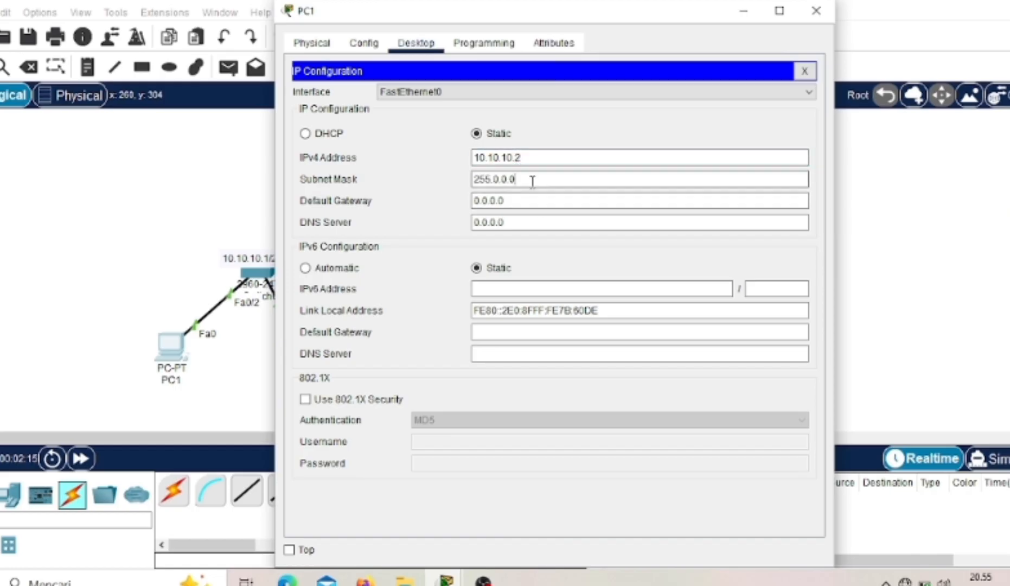
pyautogui.press('BackSpace')
pyautogui.press('BackSpace')
pyautogui.press('BackSpace')
pyautogui.press('BackSpace')
pyautogui.press('BackSpace')
pyautogui.write('255.255.0')
# - Set PC1's default gateway to 10.10.10.1 and return to the network diagram
pyautogui.click(527, 194)
pyautogui.press('BackSpace')
pyautogui.press('BackSpace')
pyautogui.press('BackSpace')
pyautogui.press('BackSpace')
pyautogui.press('BackSpace')
pyautogui.press('BackSpace')
pyautogui.write('10.10.10.1')
pyautogui.click(201, 192)
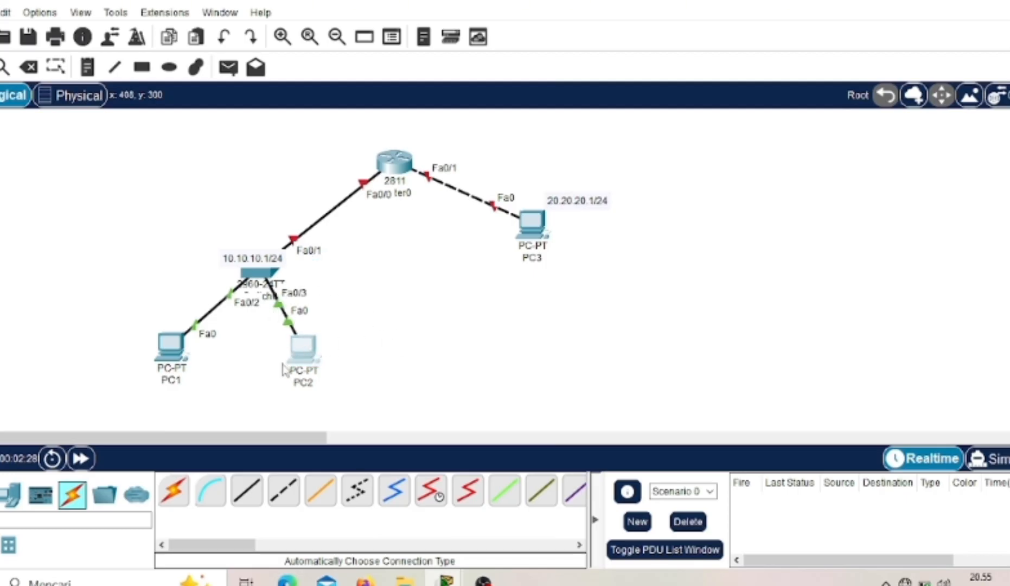
# - Open PC2's IP configuration and set its IPv4 address to 10.10.10.3
pyautogui.click(303, 349)
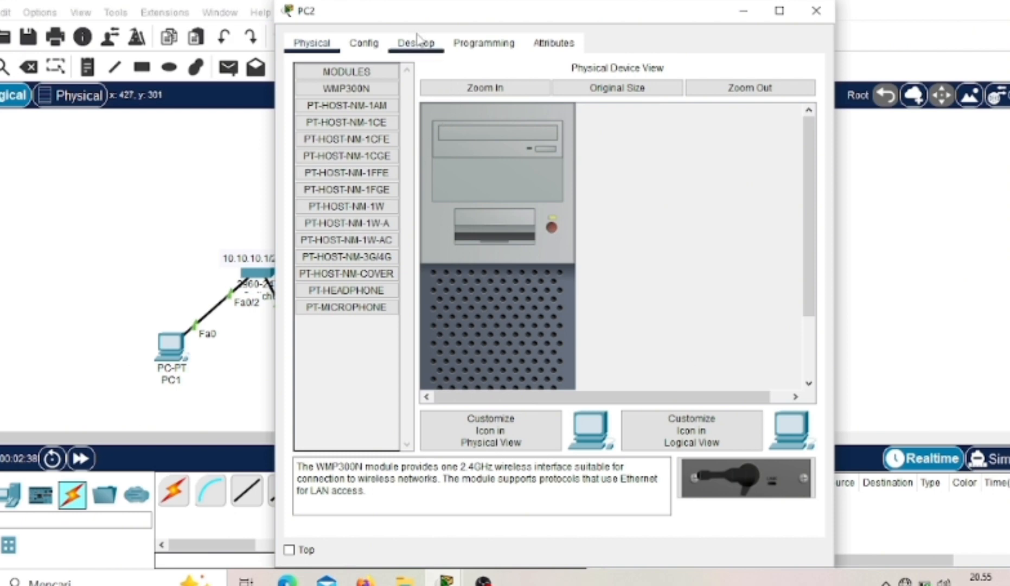
pyautogui.click(417, 44)
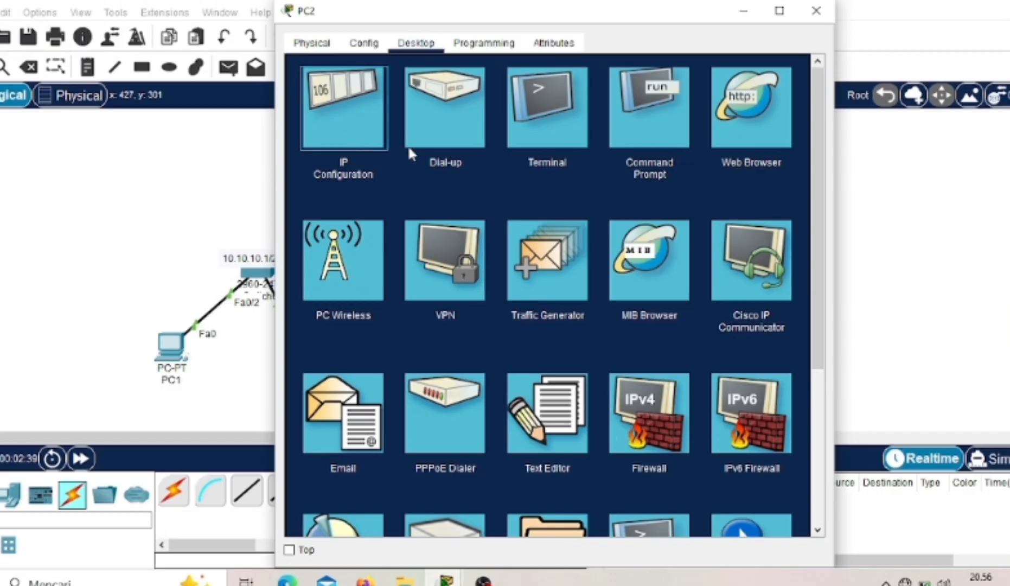
pyautogui.click(363, 109)
pyautogui.click(490, 155)
pyautogui.write('10')
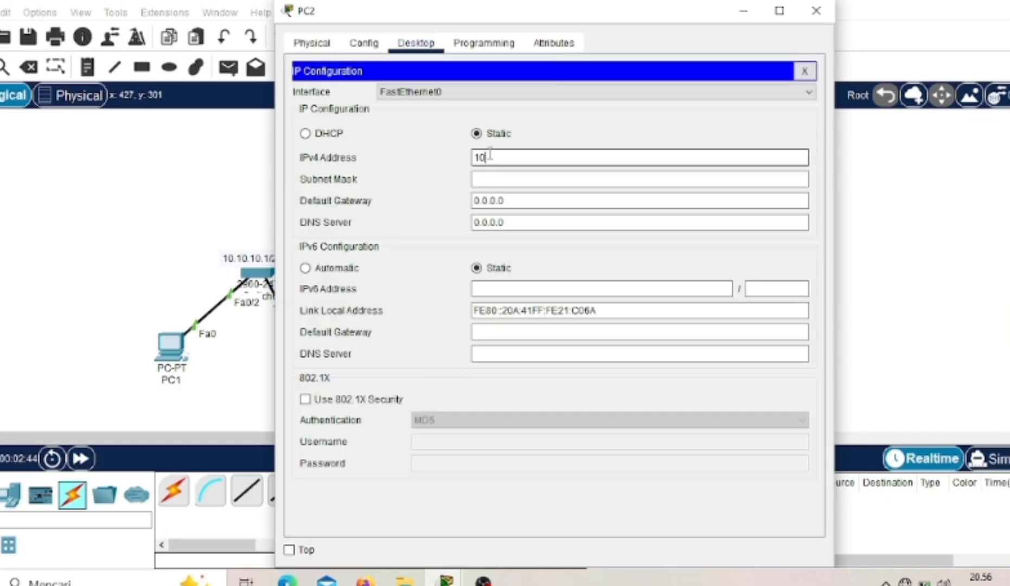
pyautogui.write('.10.10.3')
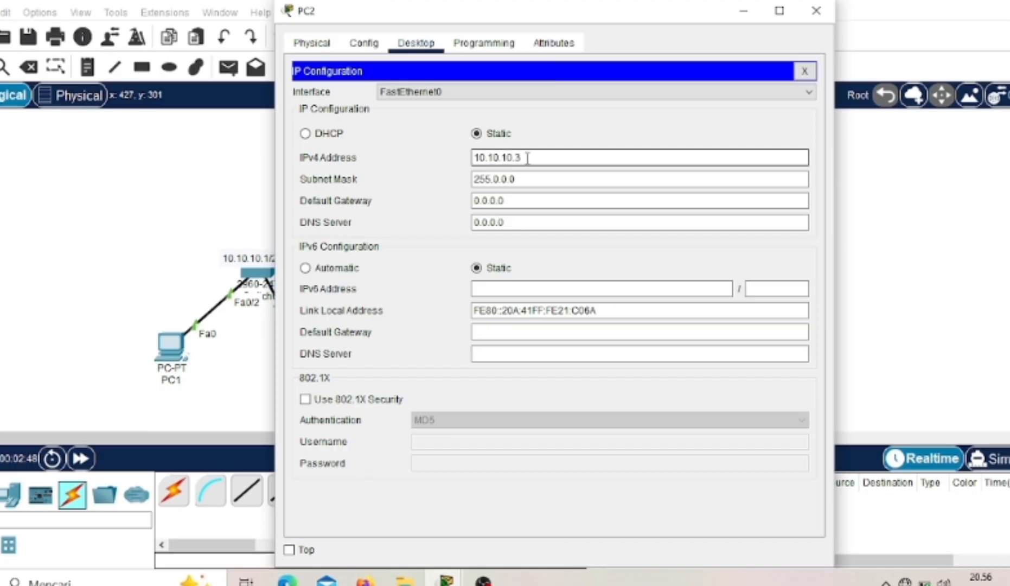
# - Set PC2's subnet mask to 255.255.255.0
pyautogui.click(542, 179)
pyautogui.press('BackSpace')
pyautogui.press('BackSpace')
pyautogui.press('BackSpace')
pyautogui.press('BackSpace')
pyautogui.press('BackSpace')
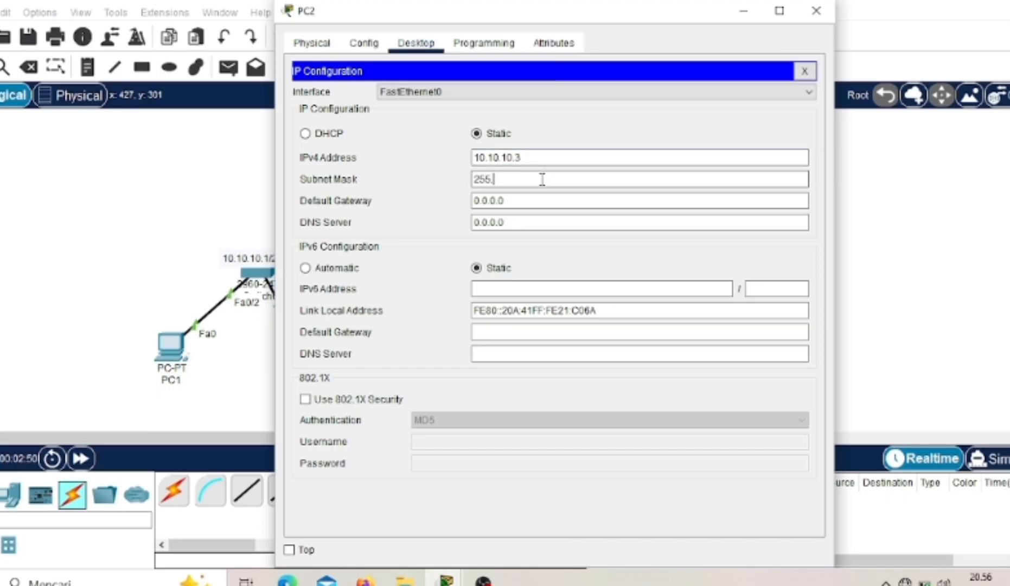
pyautogui.write('255.255.0')
# - Set PC2's default gateway to 10.10.10.1 and return to the network diagram
pyautogui.click(524, 201)
pyautogui.press('BackSpace')
pyautogui.press('BackSpace')
pyautogui.press('BackSpace')
pyautogui.press('BackSpace')
pyautogui.press('BackSpace')
pyautogui.press('BackSpace')
pyautogui.press('BackSpace')
pyautogui.write('10.10.1')
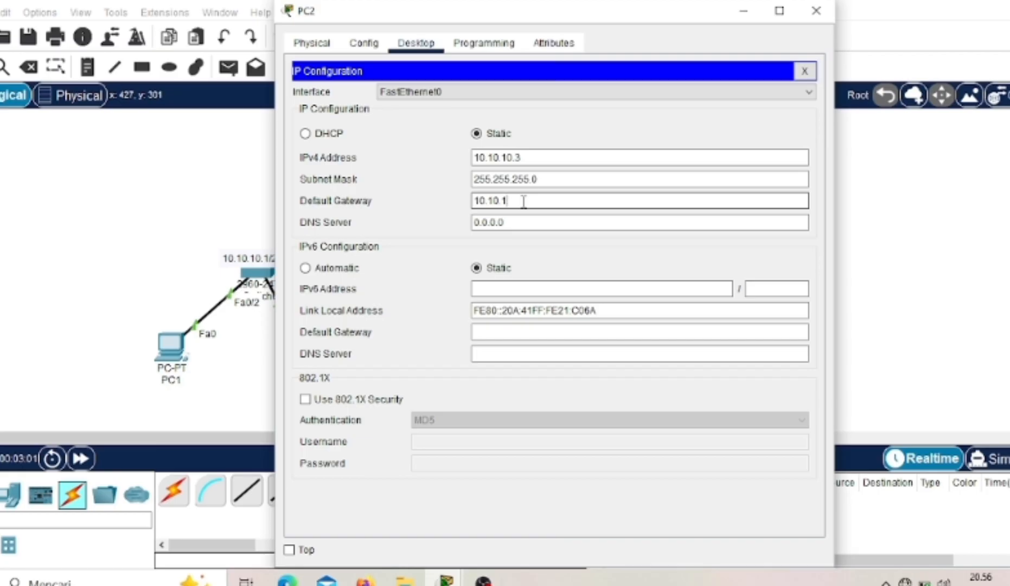
pyautogui.write('0.1')
pyautogui.click(260, 216)
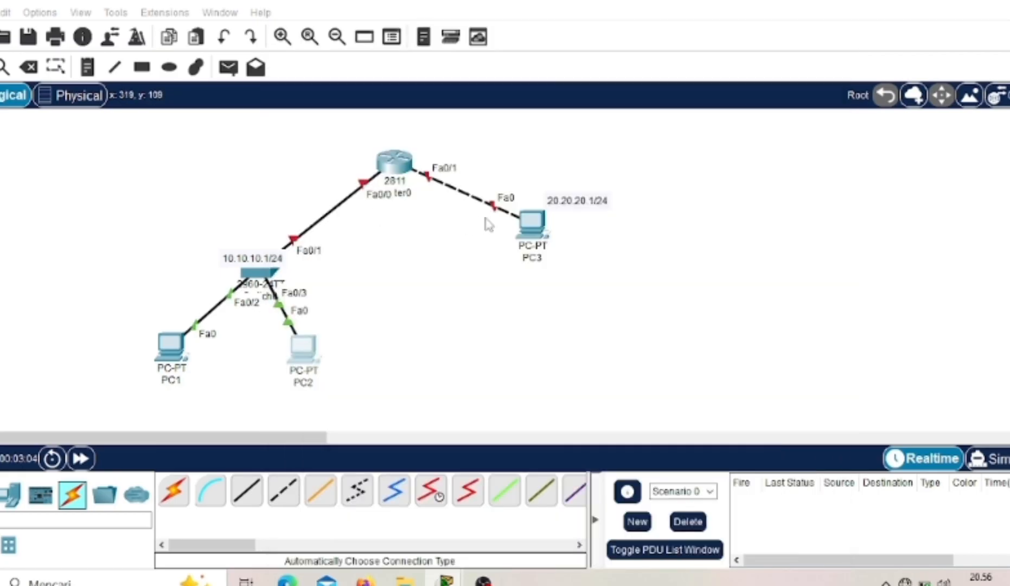
# - Open PC3's IP configuration and set its IPv4 address to 20.20.20.2
pyautogui.click(520, 217)
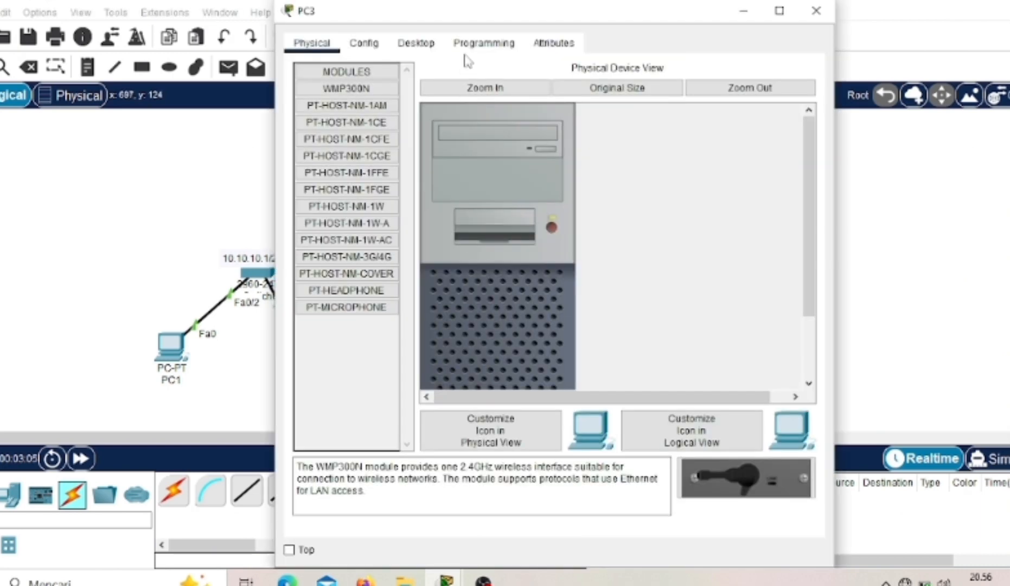
pyautogui.click(430, 47)
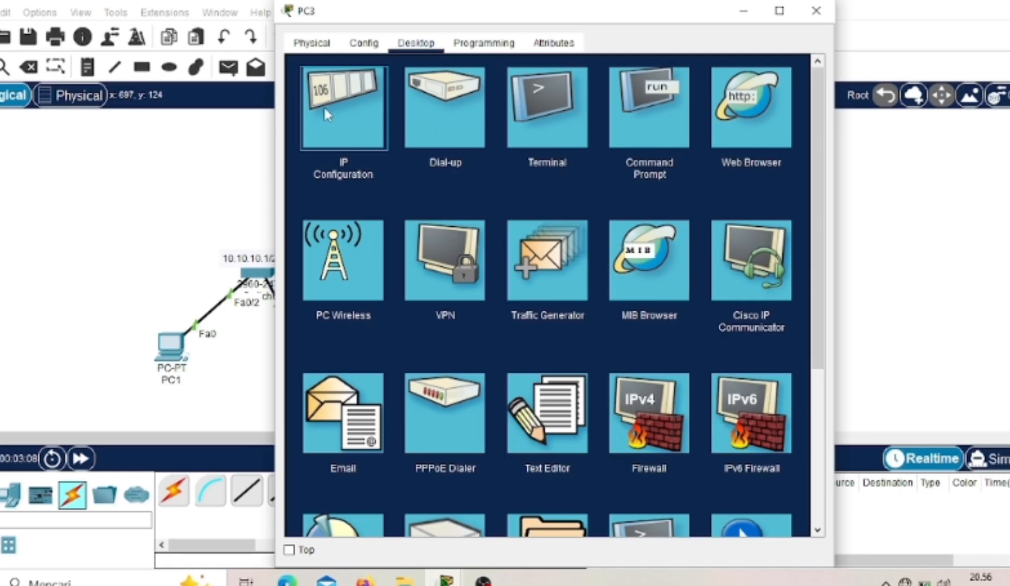
pyautogui.click(369, 121)
pyautogui.click(550, 159)
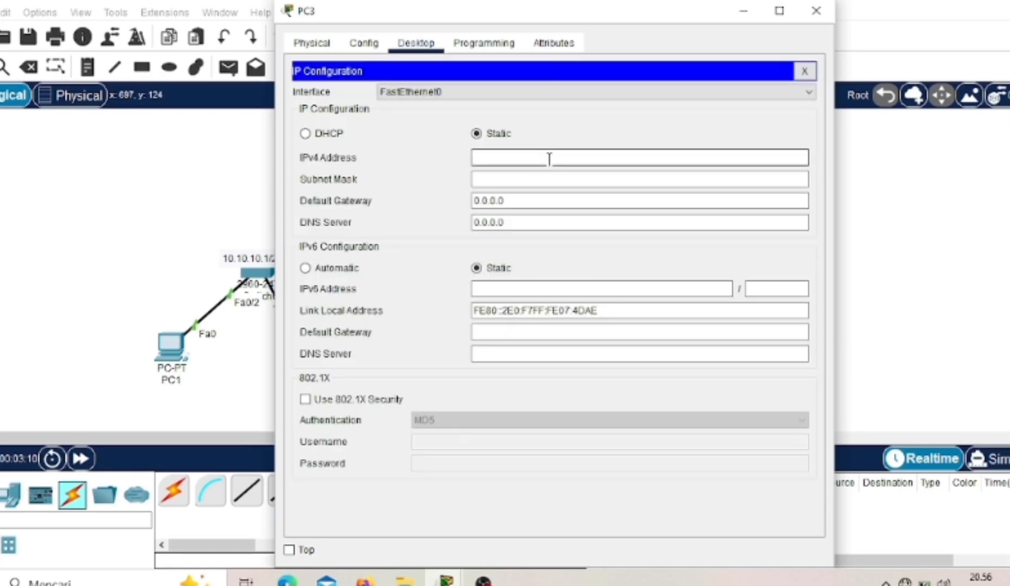
pyautogui.write('20.20.20.1')
pyautogui.press('BackSpace')
pyautogui.write('2')
pyautogui.press('Tab')
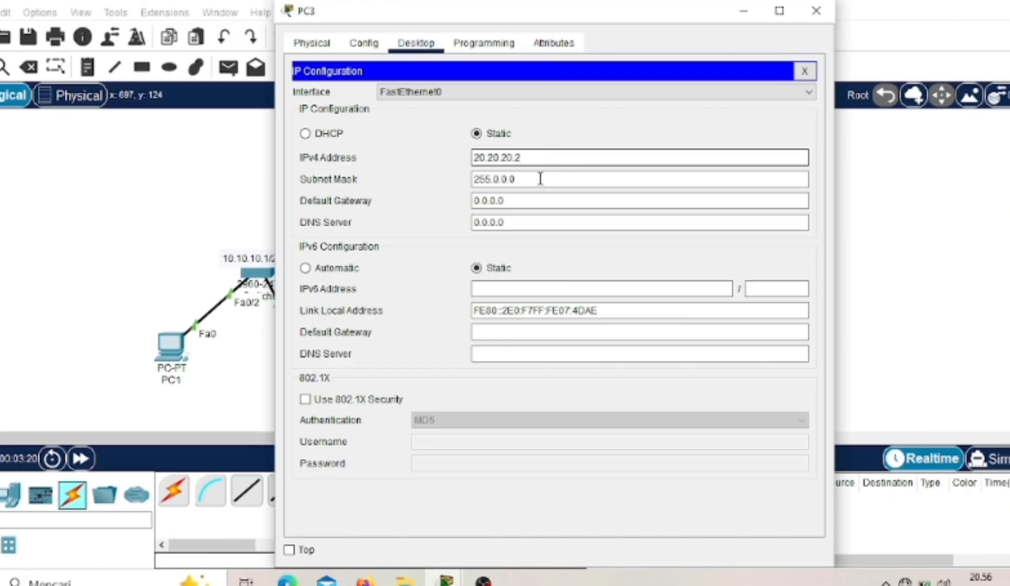
# - Set PC3's subnet mask to 255.255.255.0
pyautogui.press('BackSpace')
pyautogui.press('BackSpace')
pyautogui.press('BackSpace')
pyautogui.press('BackSpace')
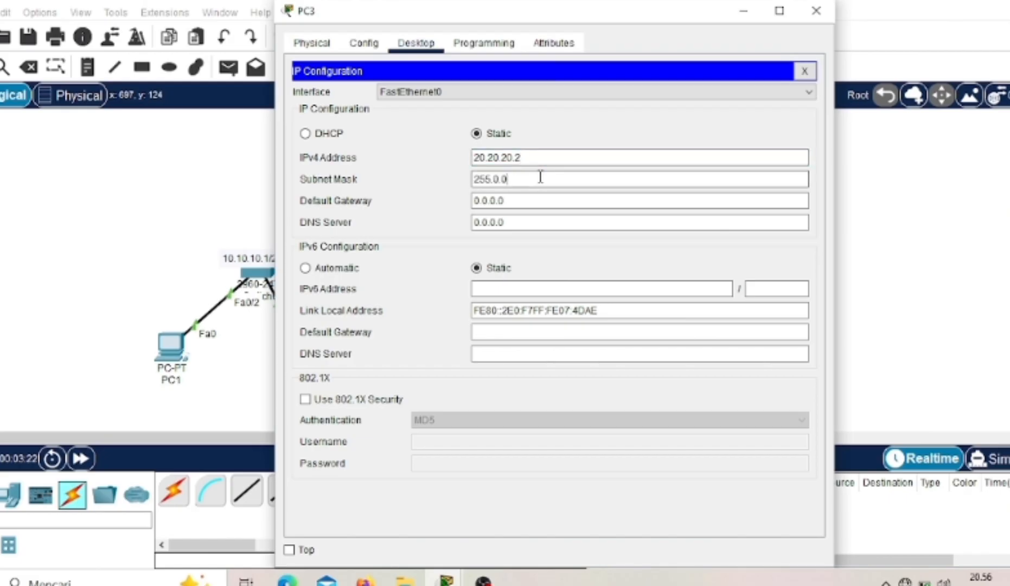
pyautogui.press('BackSpace')
pyautogui.write('255.255.0')
# - Set PC3's default gateway to 20.20.20.1 and return to the network diagram
pyautogui.click(527, 205)
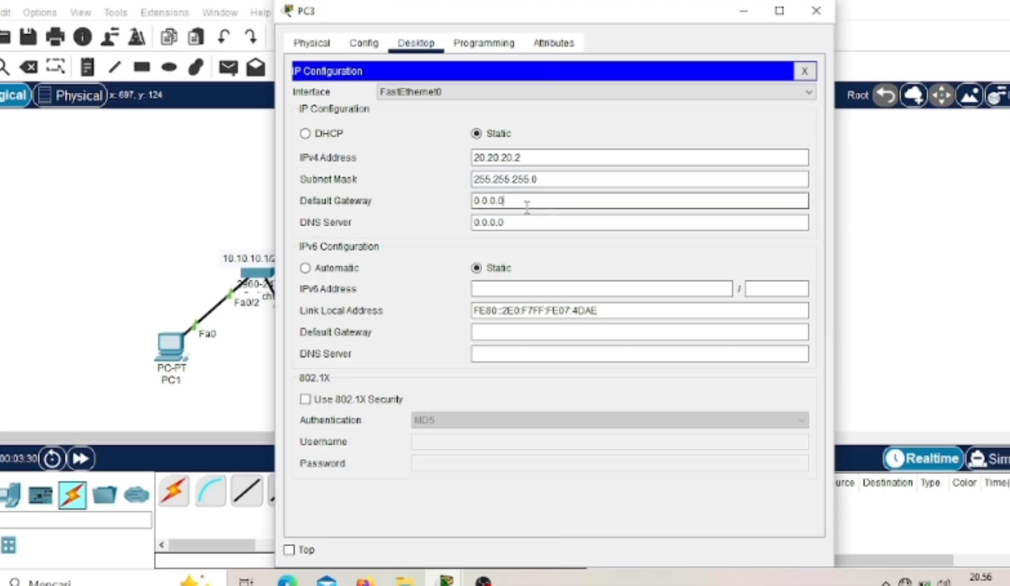
pyautogui.press('BackSpace')
pyautogui.press('BackSpace')
pyautogui.press('BackSpace')
pyautogui.press('BackSpace')
pyautogui.press('BackSpace')
pyautogui.press('BackSpace')
pyautogui.write('20.20.20.1')
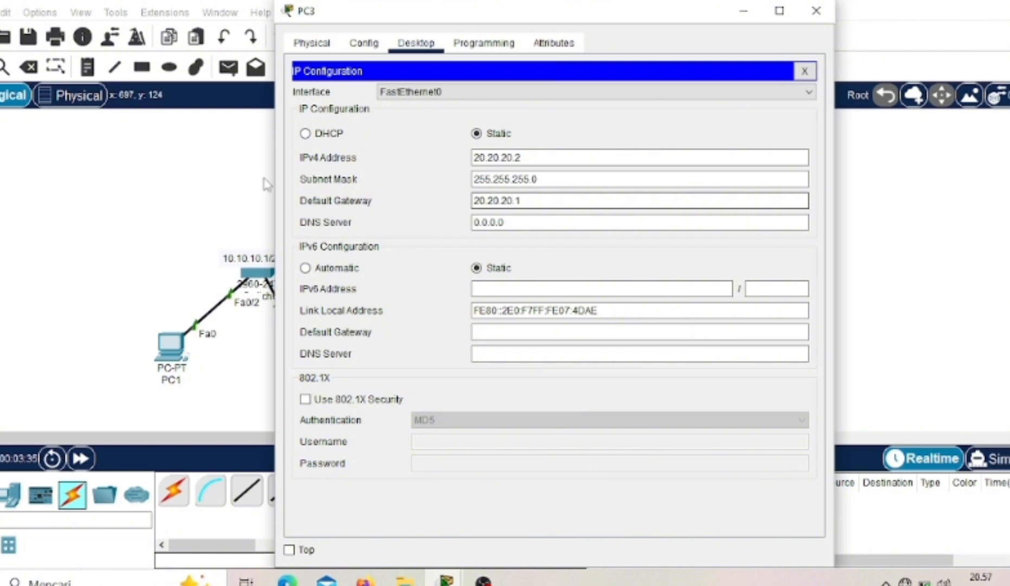
pyautogui.click(196, 169)
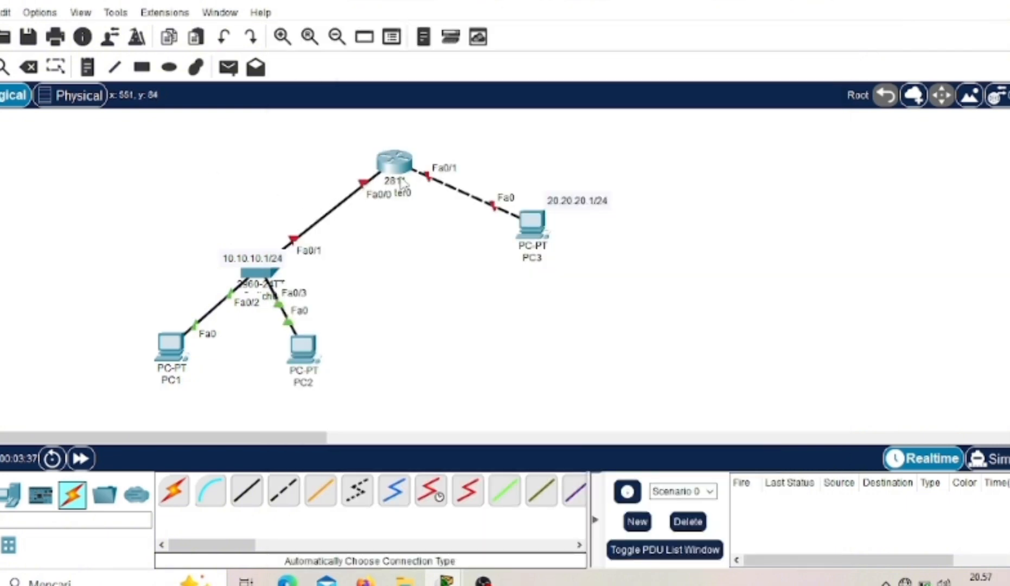
# - In Router0's command line, enable interface fa0/0 with no shutdown and exit to global configuration mode
pyautogui.click(395, 161)
pyautogui.click(416, 442)
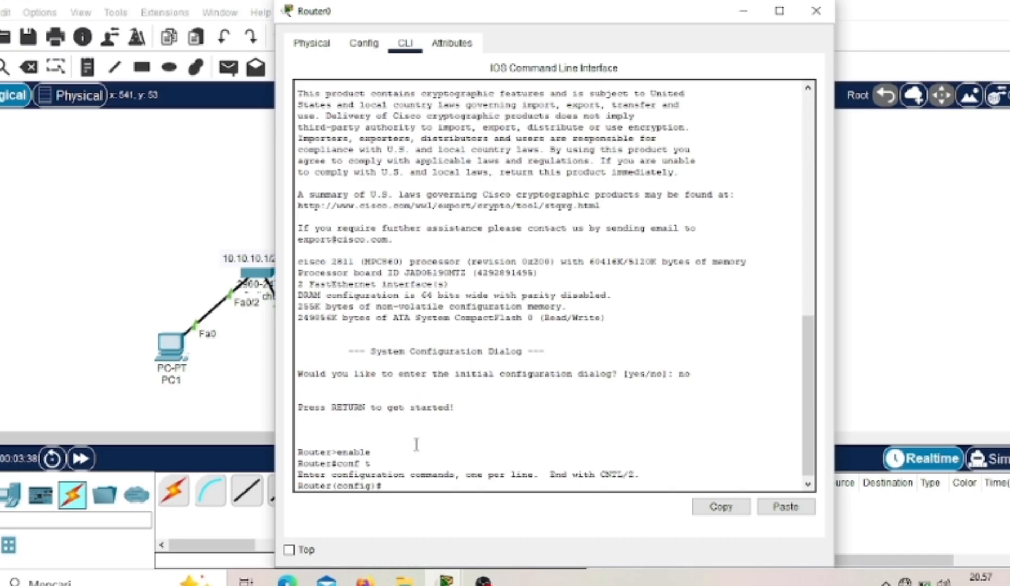
pyautogui.write('interface fa0/0')
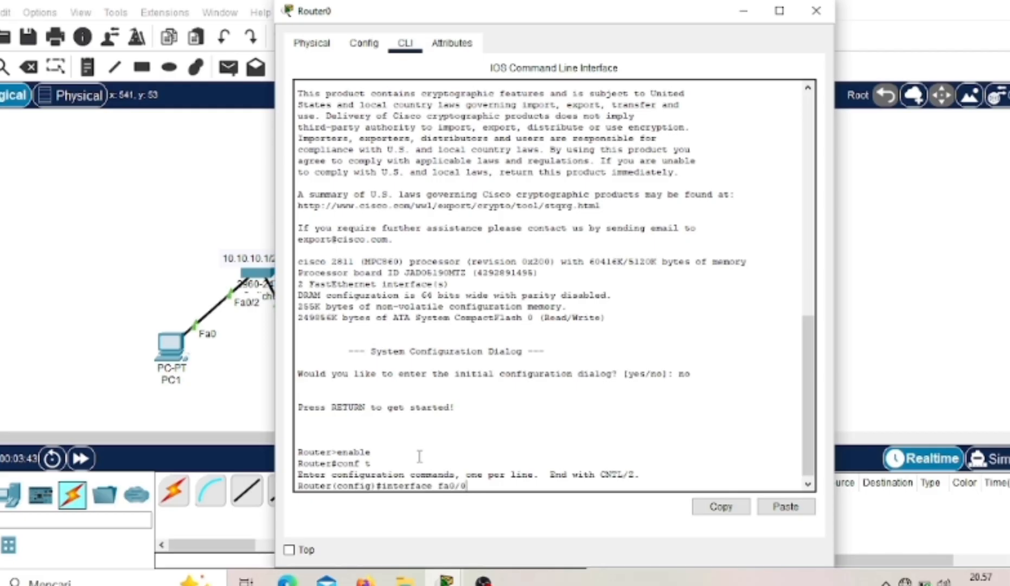
pyautogui.press('Return')
pyautogui.write('no shutdown')
pyautogui.press('Return')
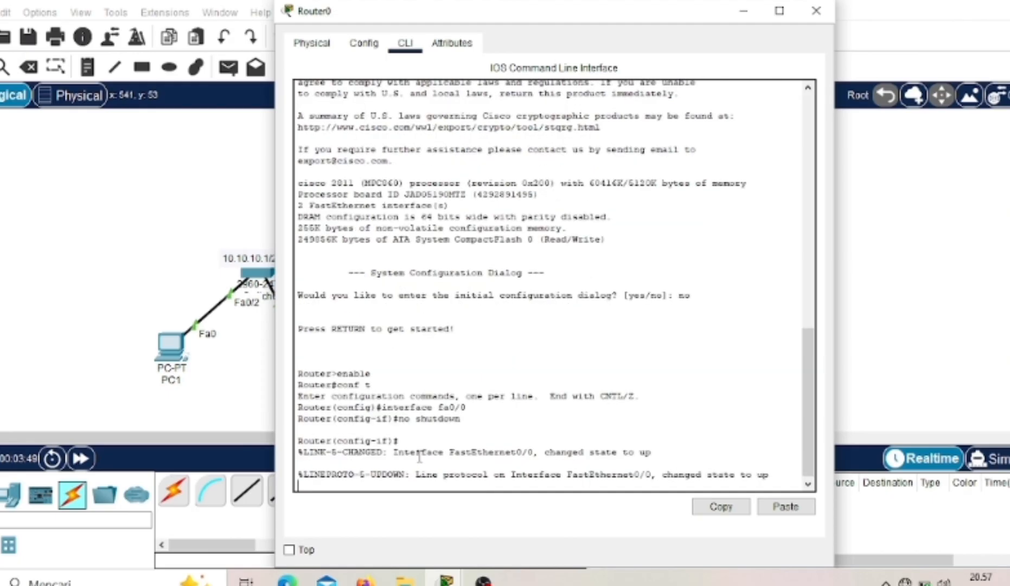
pyautogui.press('Return')
pyautogui.write('exit')
pyautogui.press('Return')
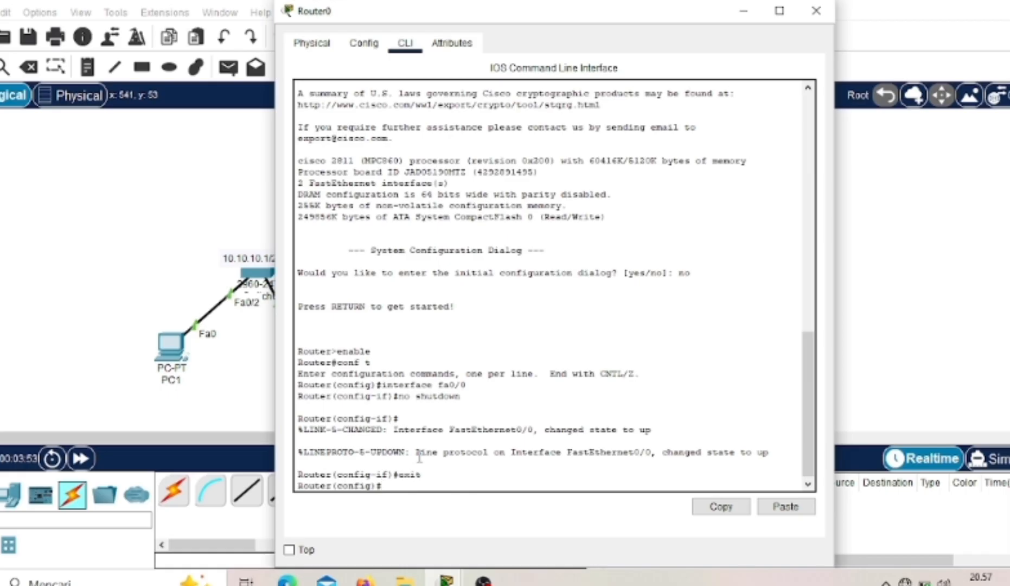
# - Enable the router's interface fa0/1 with no shutdown and exit to global configuration mode
pyautogui.write('interface fa0/')
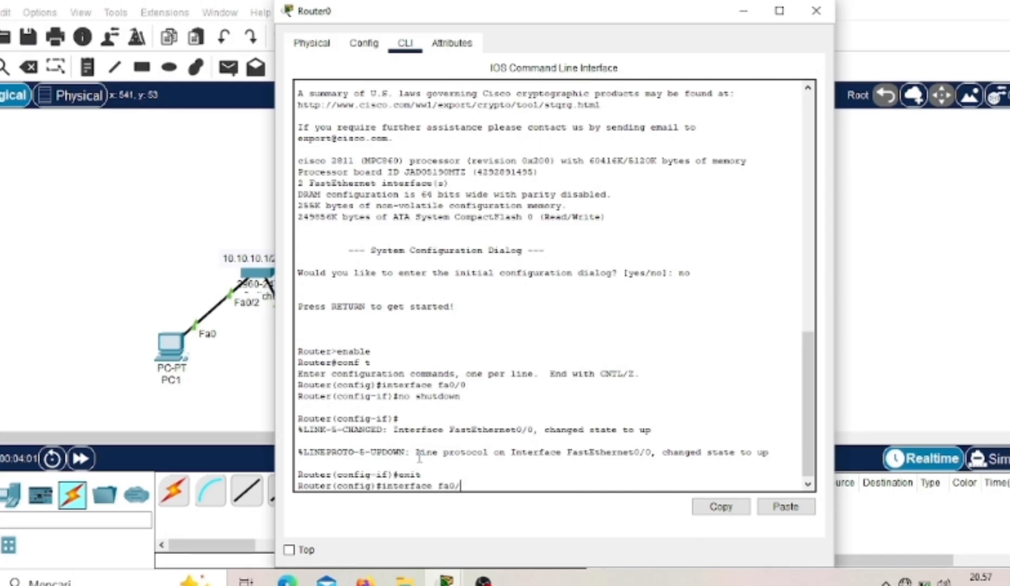
pyautogui.write('1')
pyautogui.press('Return')
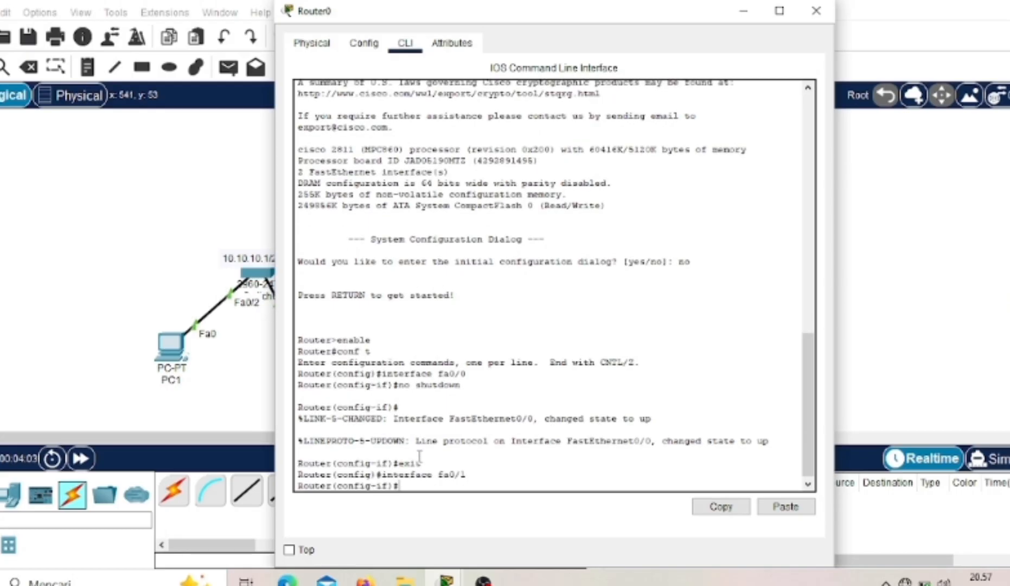
pyautogui.write('no shutdown')
pyautogui.press('Return')
pyautogui.write('exit')
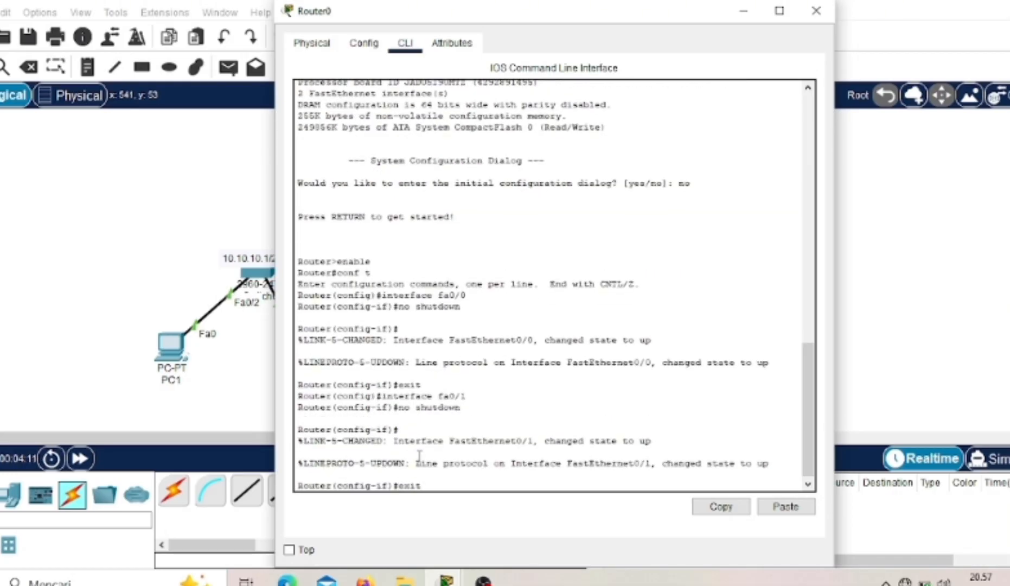
pyautogui.press('Return')
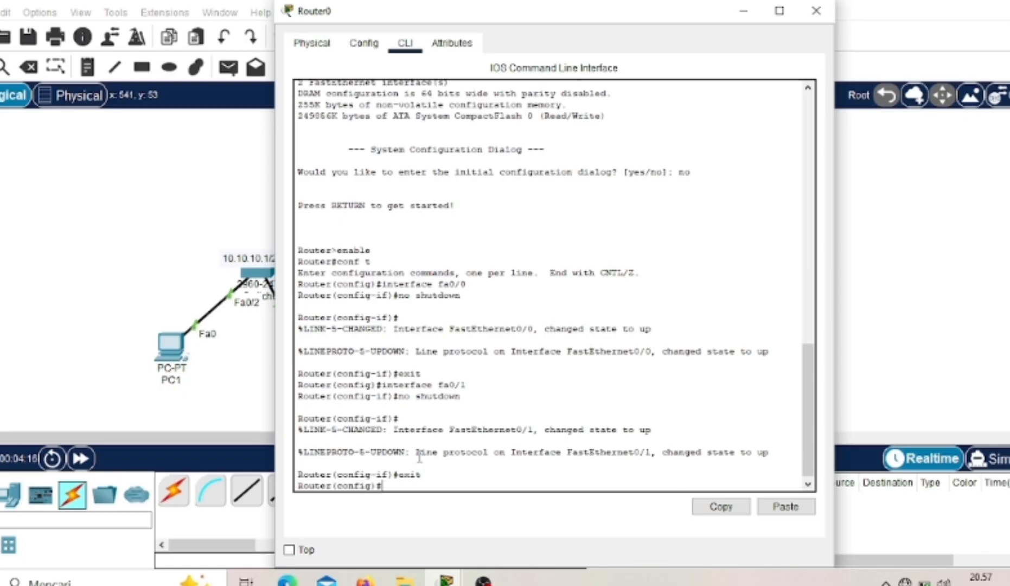
# - Assign IP address 10.10.10.1 with mask 255.255.255.0 to the router's interface fa0/0 and exit to global configuration mode
pyautogui.write('interface')
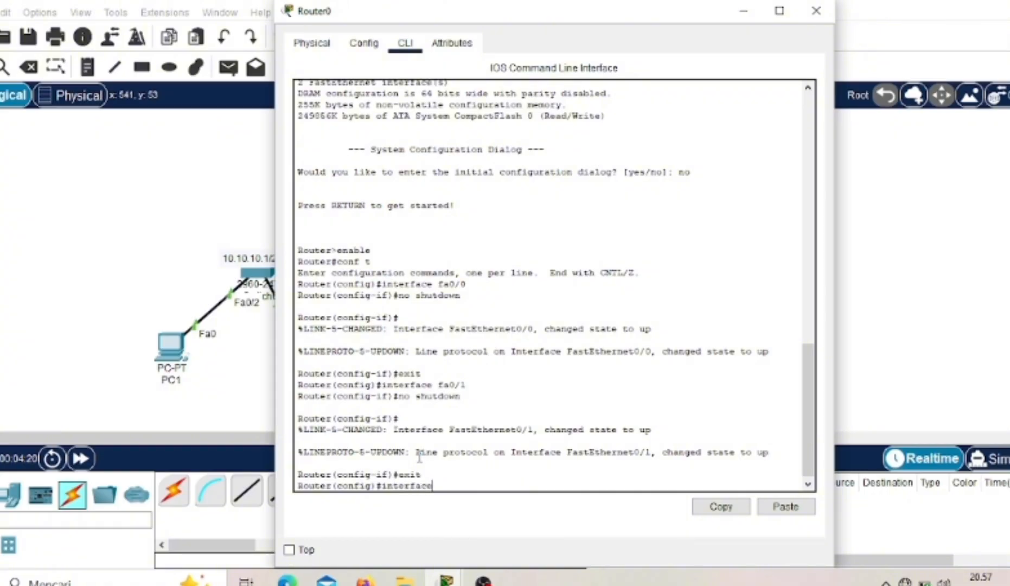
pyautogui.write(' fa0/0')
pyautogui.press('Return')
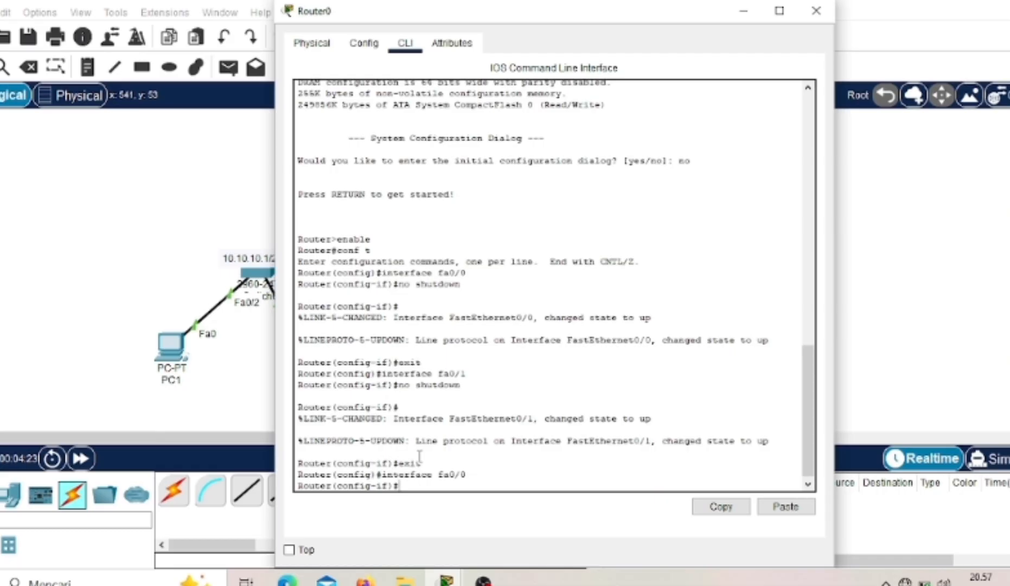
pyautogui.write('i')
pyautogui.press('BackSpace')
pyautogui.write('ip address 10.10.10')
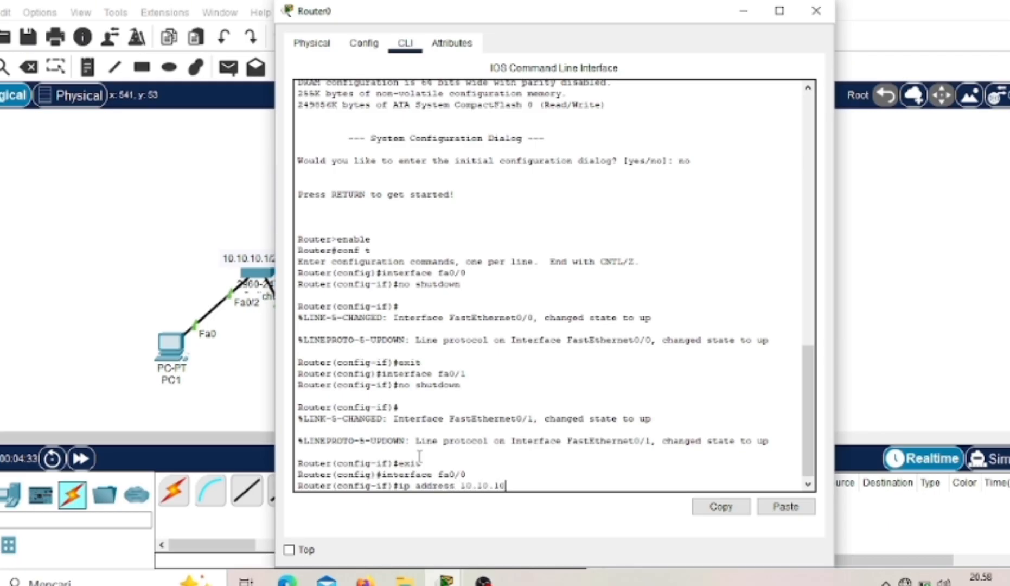
pyautogui.write('.1 255.255.255.0')
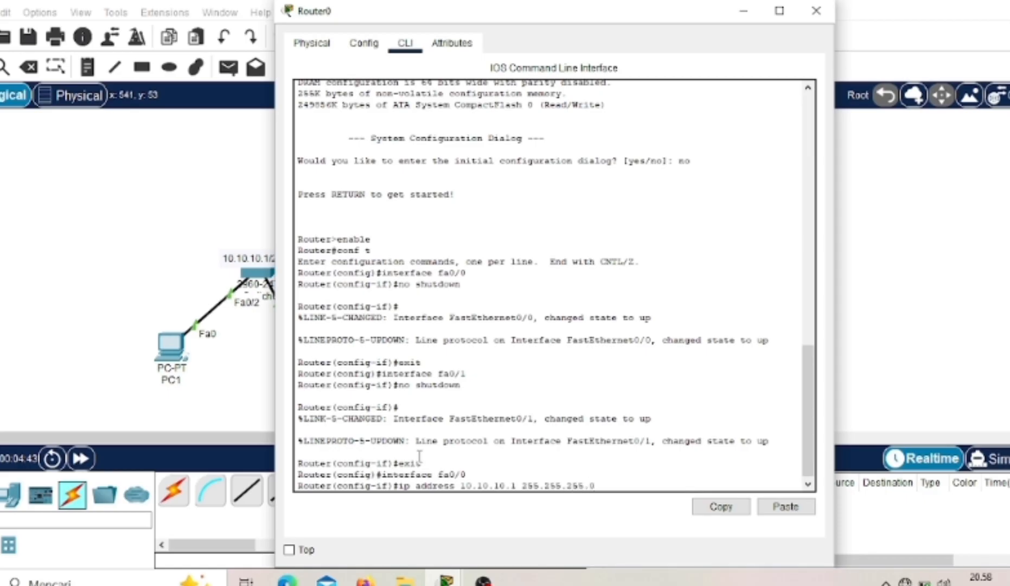
pyautogui.press('Return')
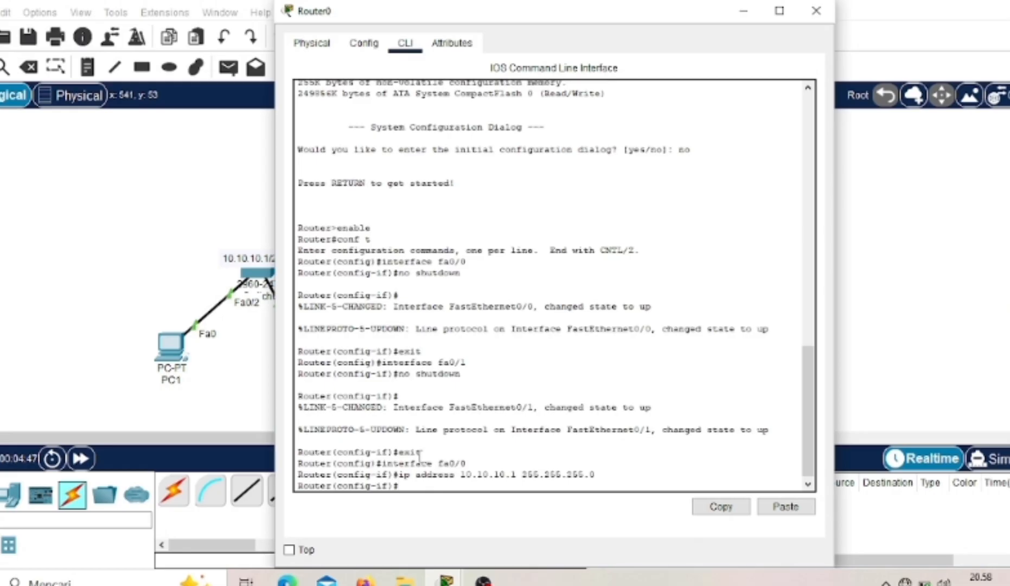
pyautogui.write('exit')
pyautogui.press('Return')
# - Assign IP address 20.20.20.1 with mask 255.255.255.0 to the router's interface fa0/1 and exit to global configuration mode
pyautogui.write('i')
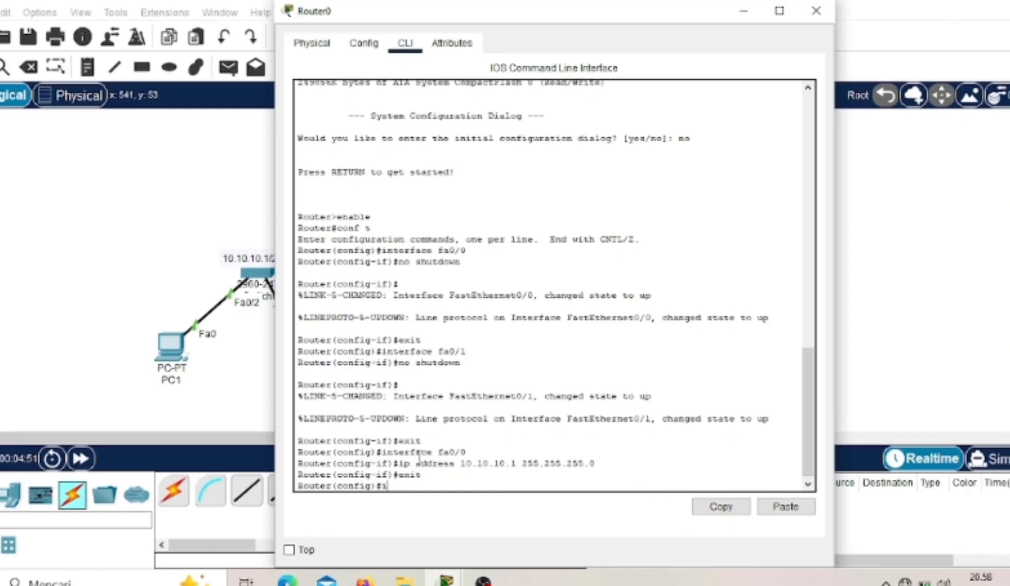
pyautogui.write('nterface fa0/1')
pyautogui.press('Return')
pyautogui.write('ip addres')
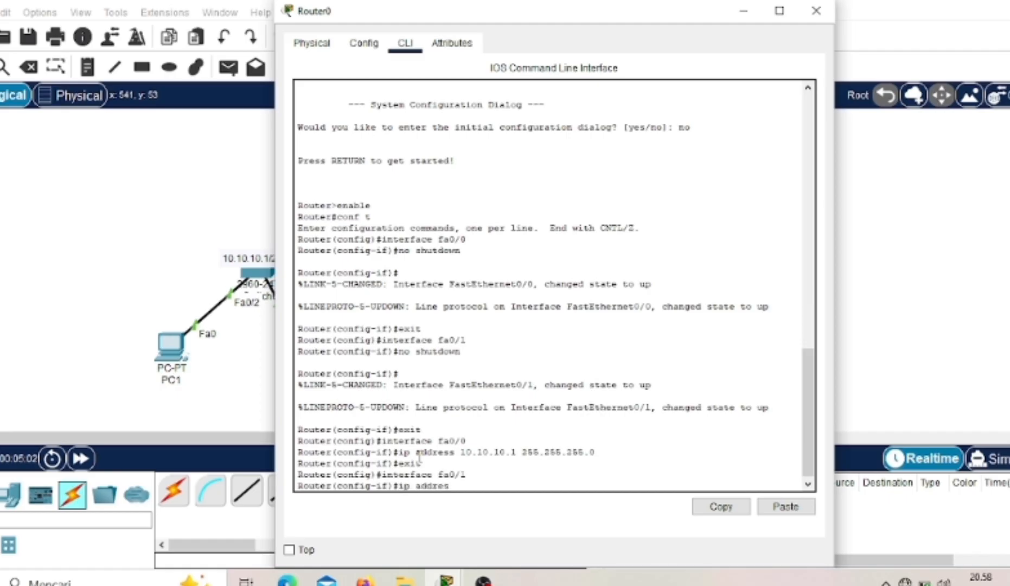
pyautogui.write('s 20.20.20.1 255.255.2')
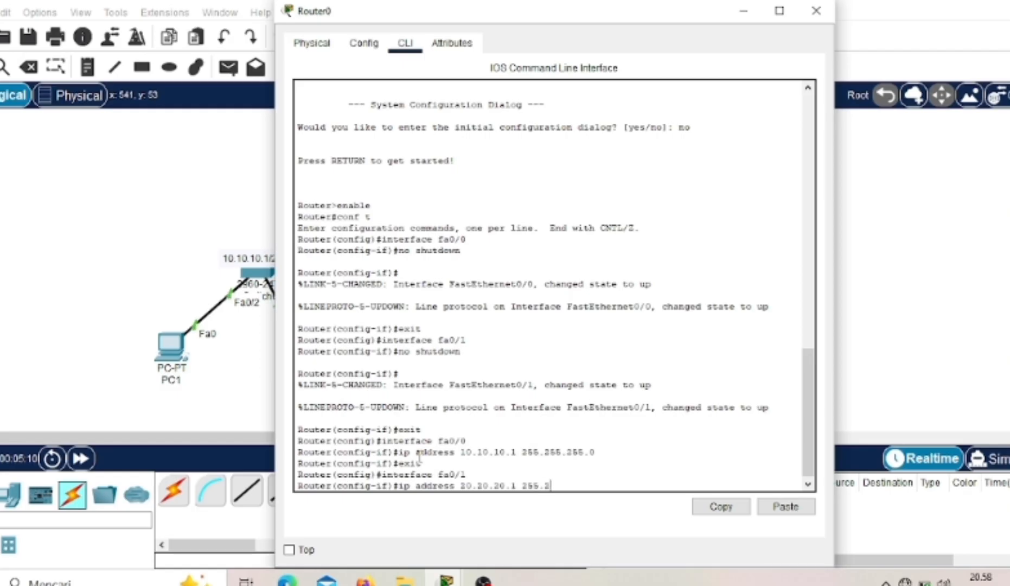
pyautogui.write('5')
pyautogui.write('55.255.0')
pyautogui.press('Return')
pyautogui.write('exit')
pyautogui.press('Return')
# - Exit to the router's privileged mode and list the interface addresses with show ip interface brief
pyautogui.write('enit')
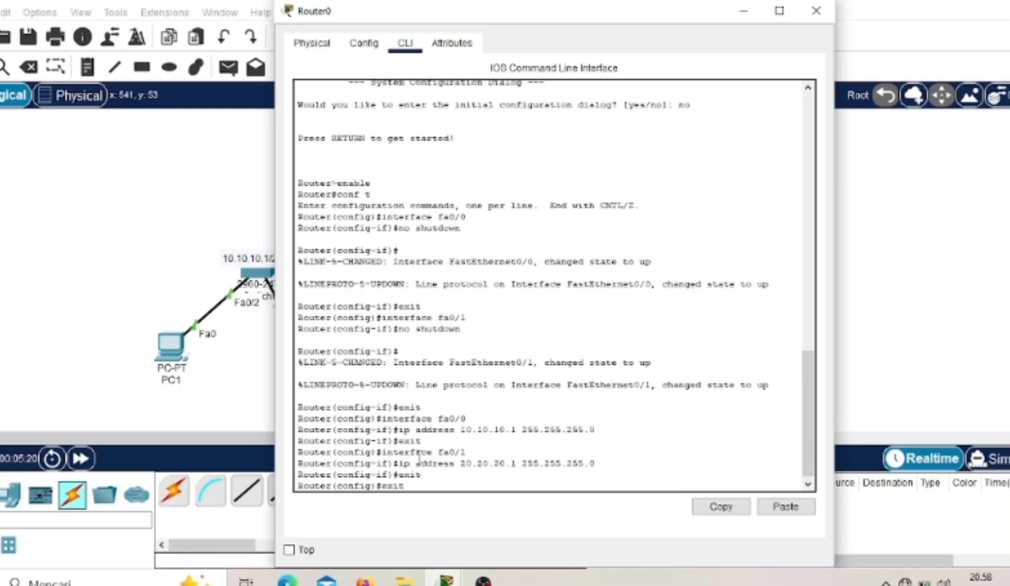
pyautogui.press('Return')
pyautogui.press('Return')
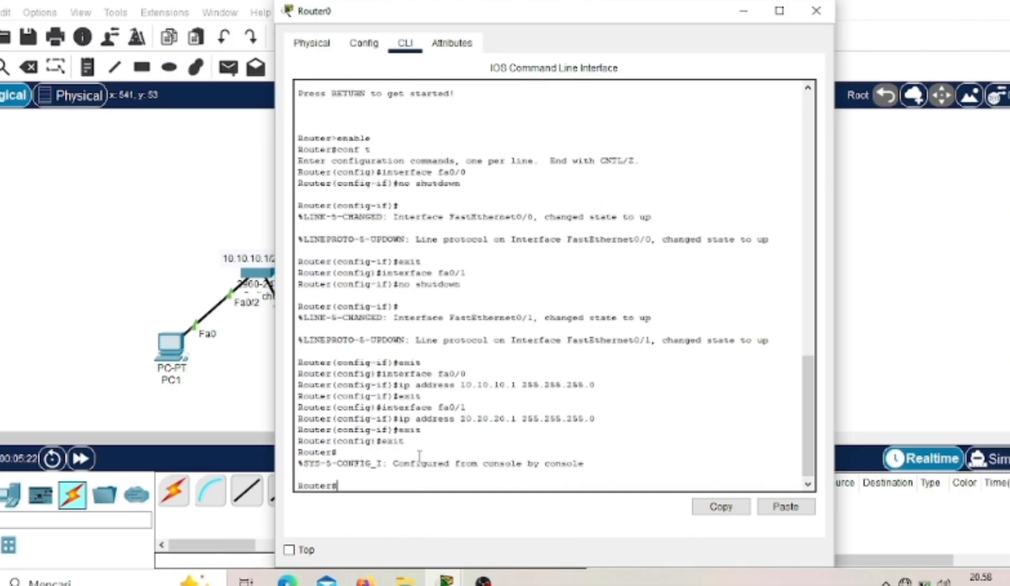
pyautogui.write('show ip interface brief')
pyautogui.press('Return')
pyautogui.press('Return')
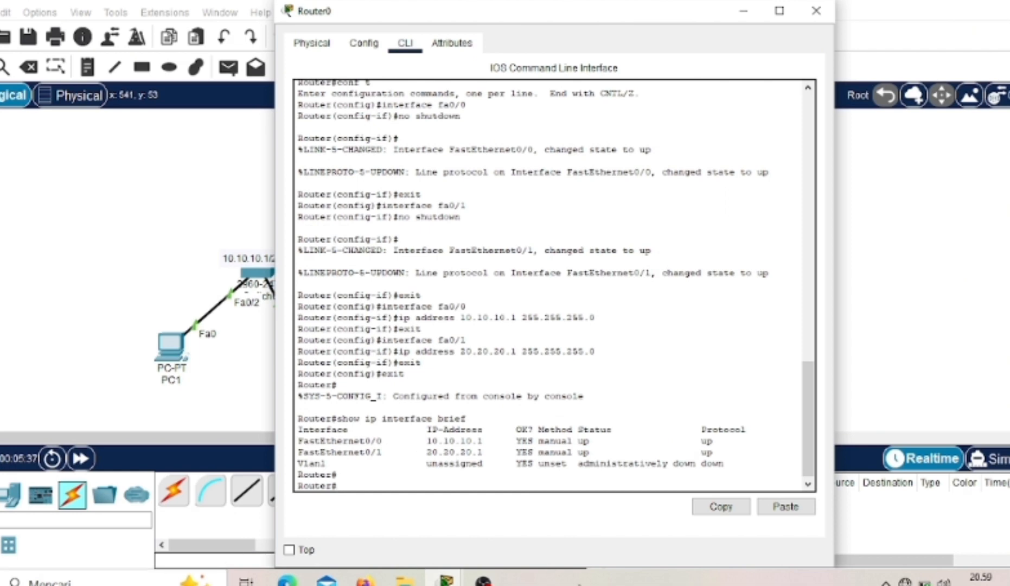
# - Return to the network diagram and send a simple PDU from PC1 to PC2
pyautogui.click(130, 246)
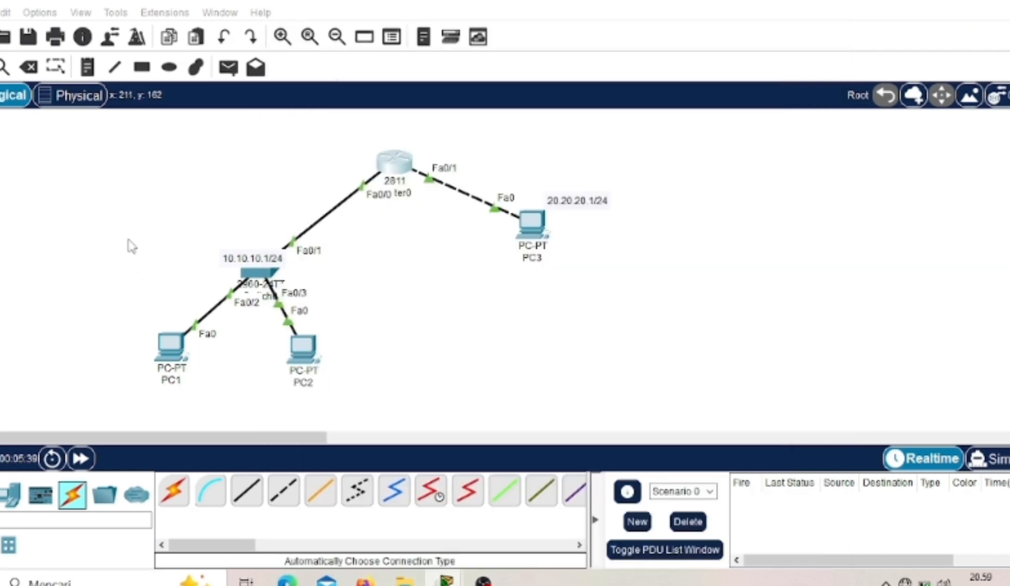
pyautogui.click(225, 71)
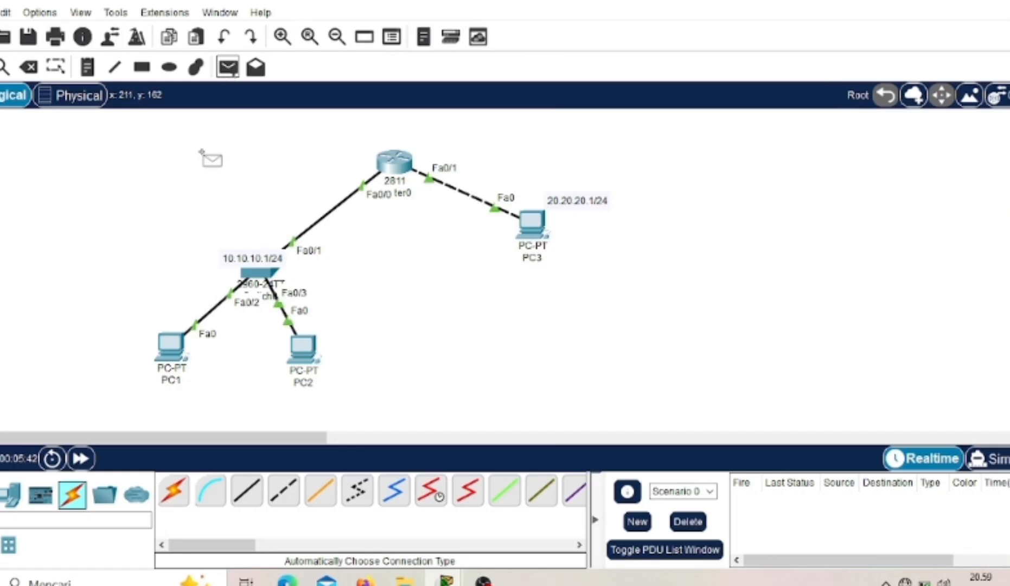
pyautogui.click(171, 347)
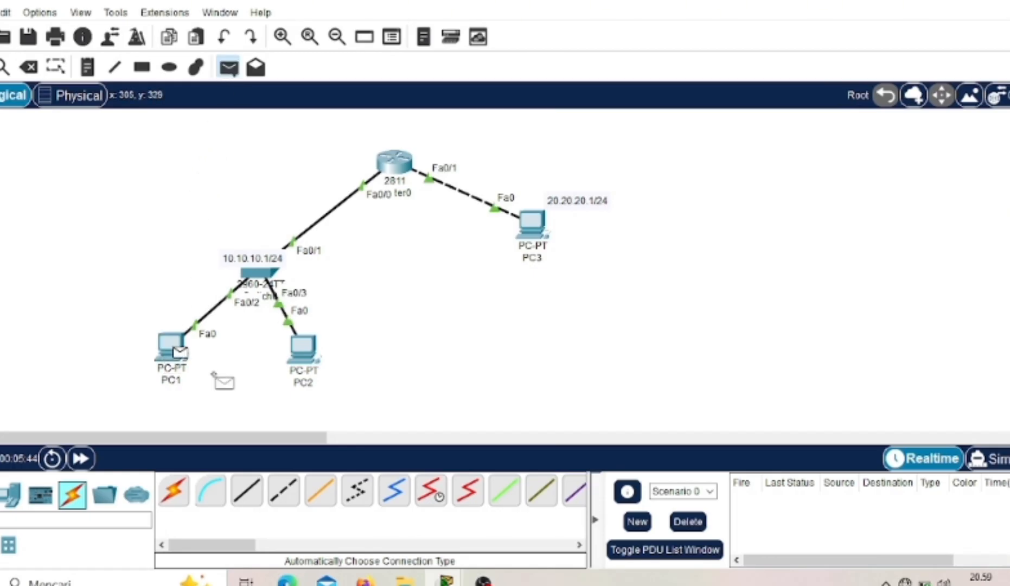
pyautogui.click(302, 359)
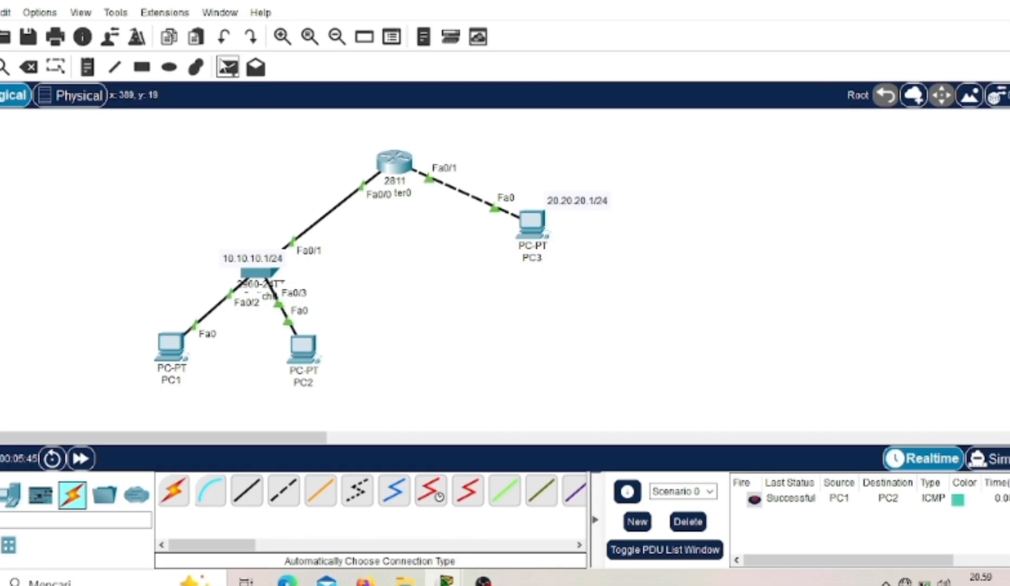
# - Send a simple PDU from PC2 to PC3 to test the connection through the router
pyautogui.click(228, 67)
pyautogui.click(302, 348)
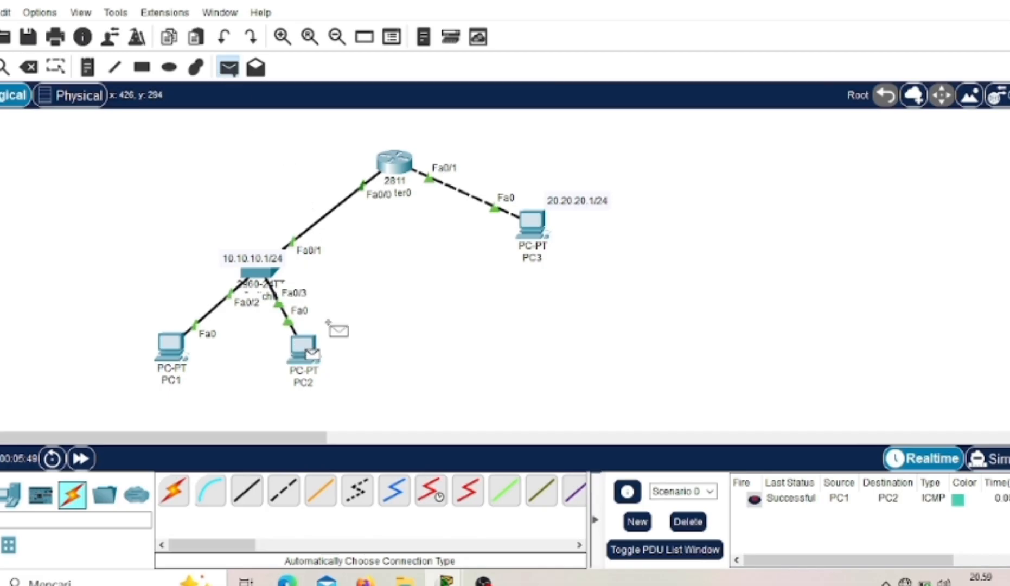
pyautogui.click(525, 235)
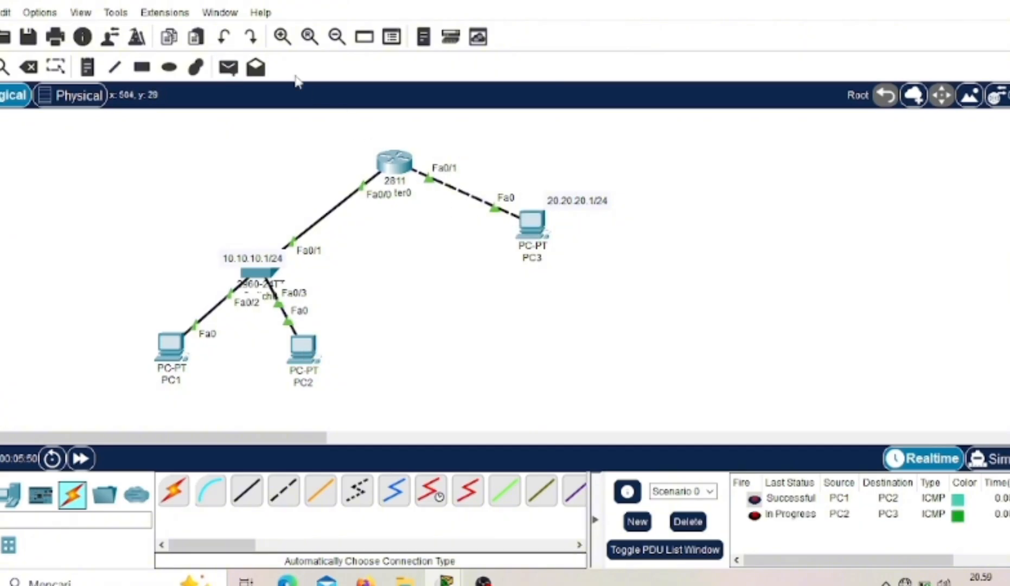
# - Send a second simple PDU from PC2 to PC3
pyautogui.click(228, 67)
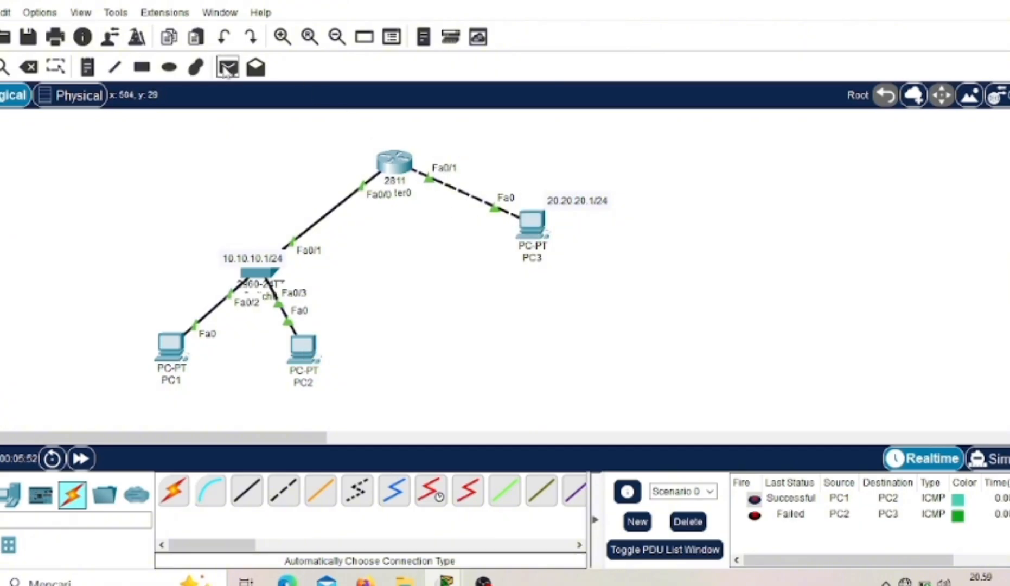
pyautogui.click(289, 343)
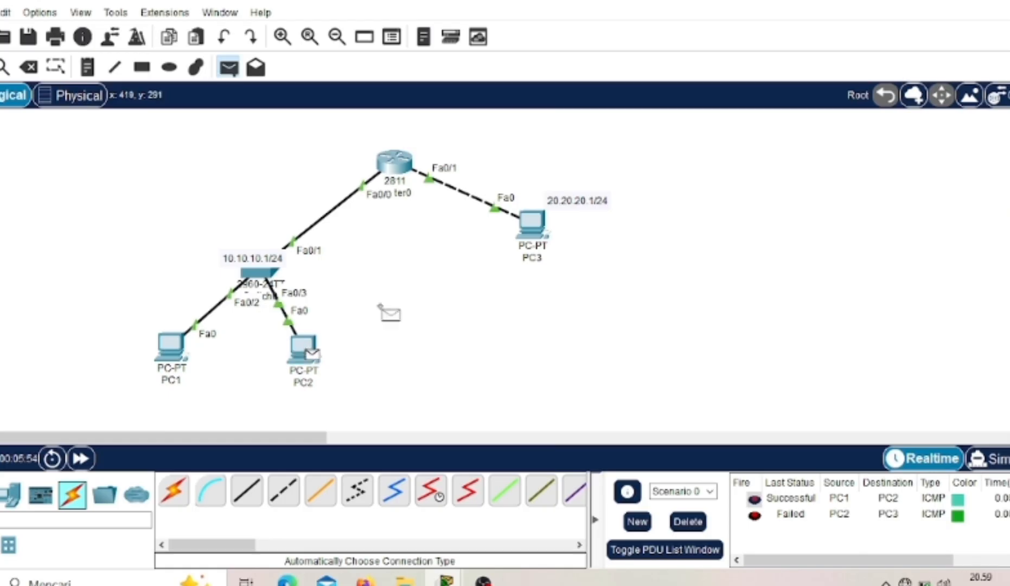
pyautogui.click(525, 234)
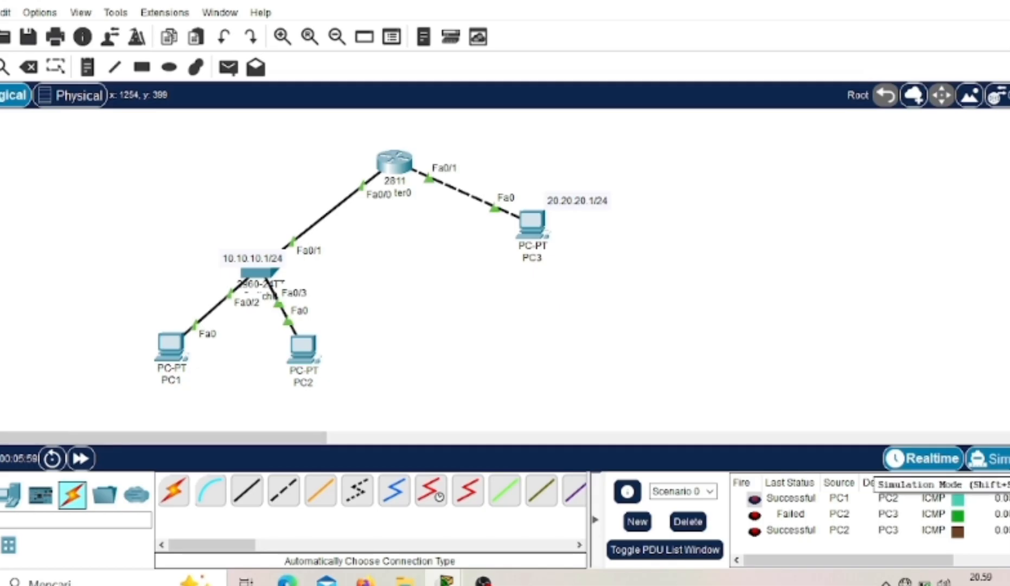
# - Switch to simulation mode and play the PDU traffic between the PCs
pyautogui.click(987, 453)
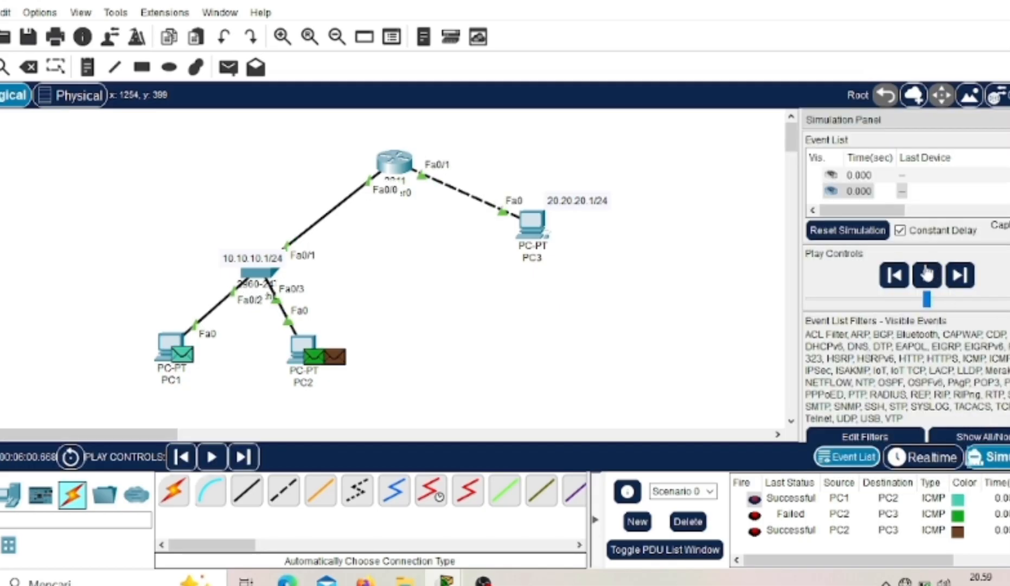
pyautogui.click(927, 276)
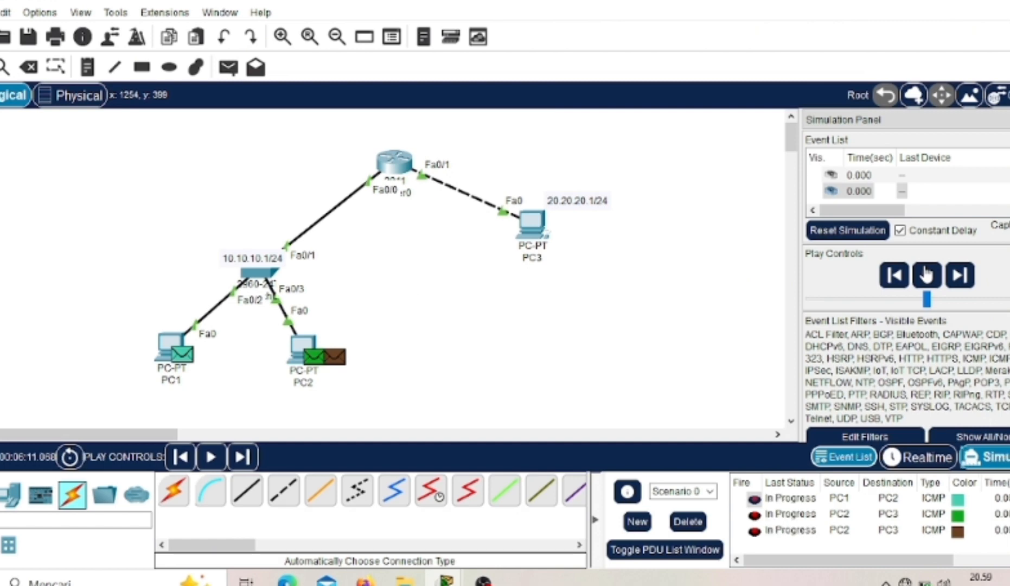
pyautogui.click(927, 276)
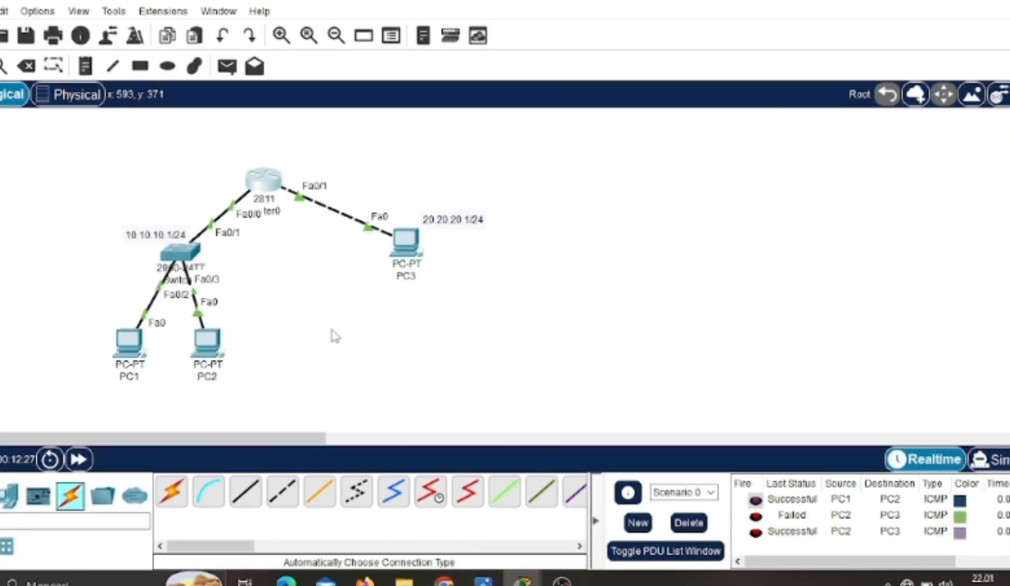
# - Open Router0's command line and enter global configuration mode using enable and conf t
pyautogui.click(259, 181)
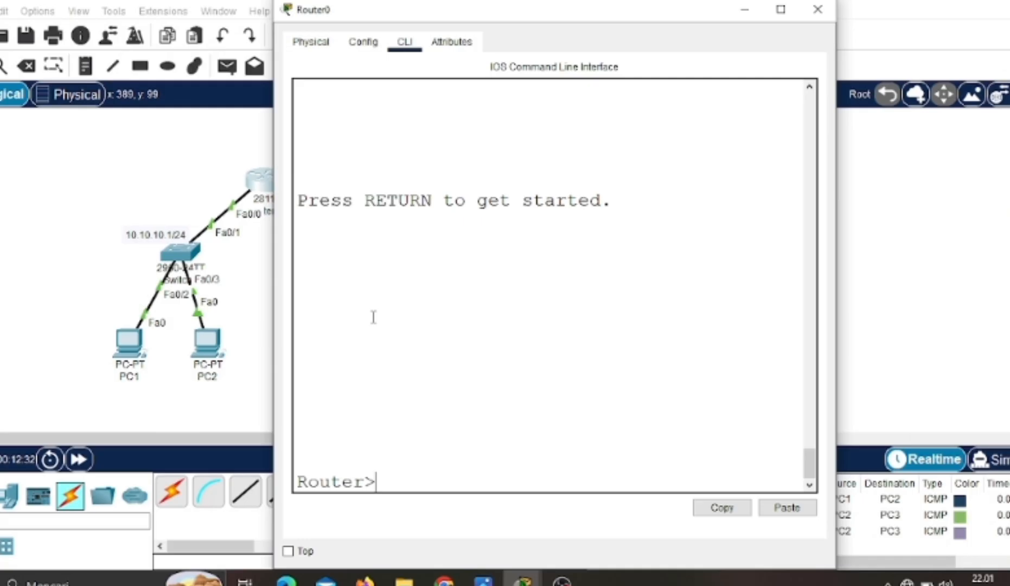
pyautogui.write('enable')
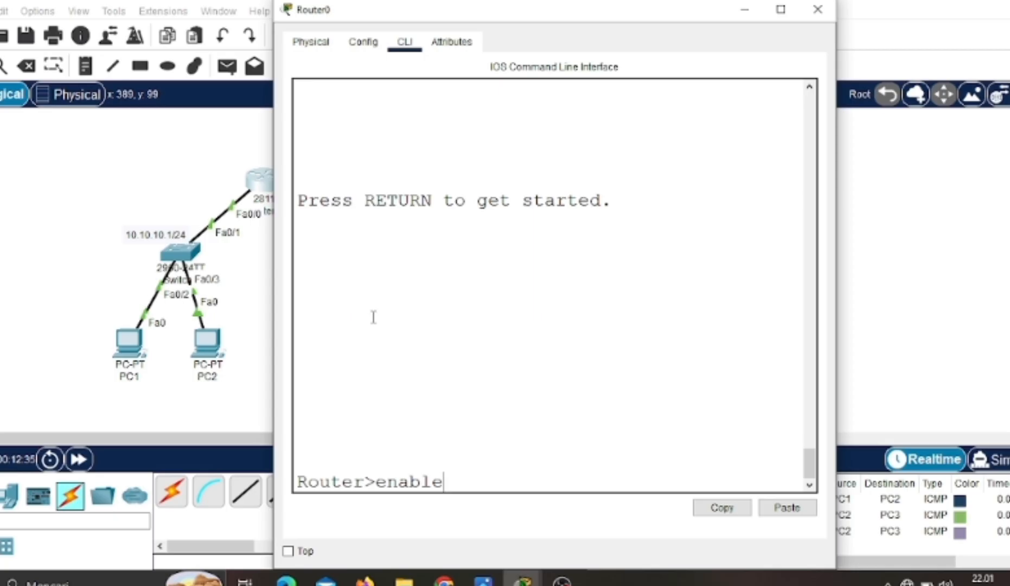
pyautogui.press('Return')
pyautogui.click(374, 318)
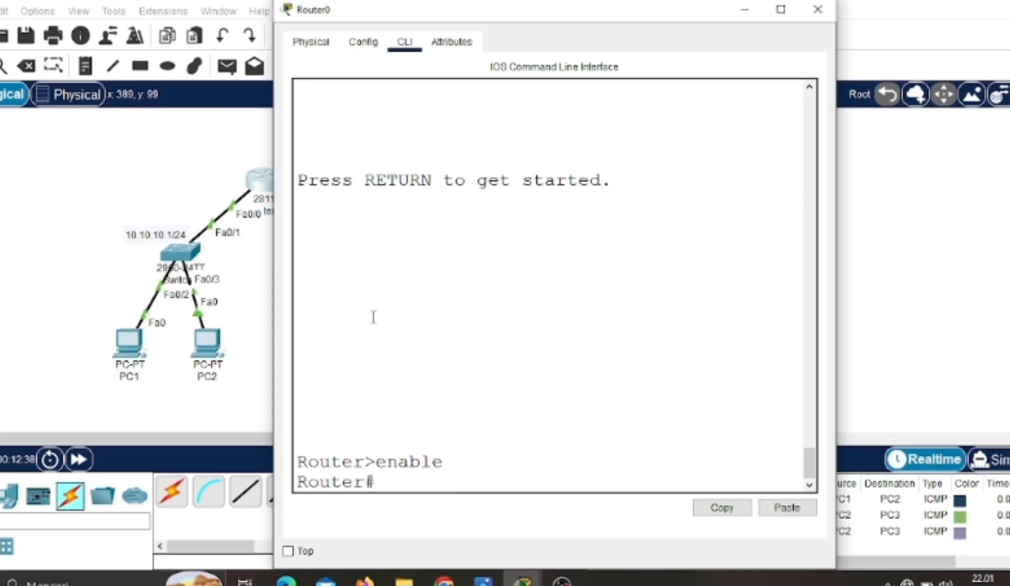
pyautogui.write('conf t')
pyautogui.press('Return')
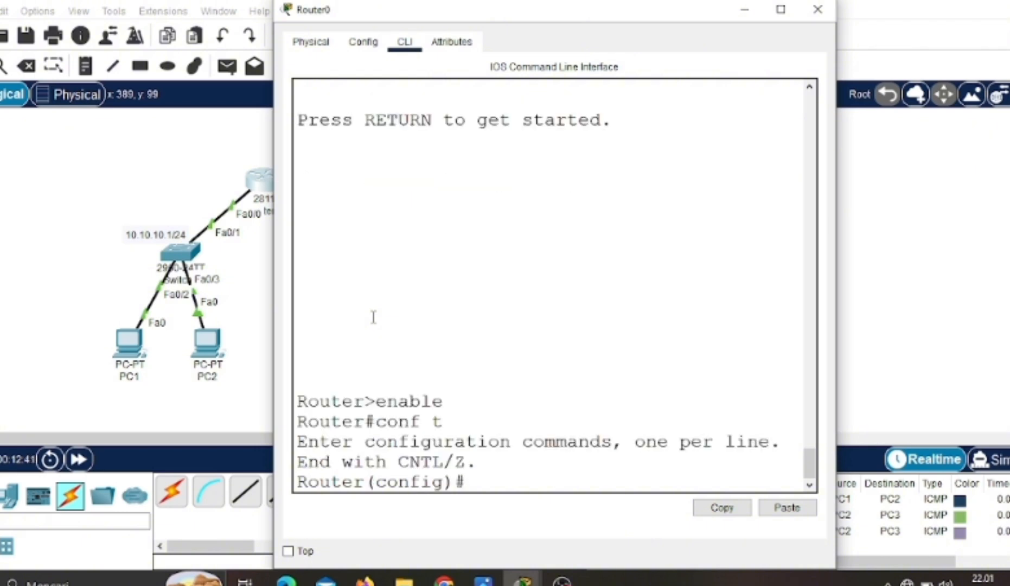
# - Enter interface configuration mode for fa0/0 and step back to global configuration mode with exit
pyautogui.write('interface d')
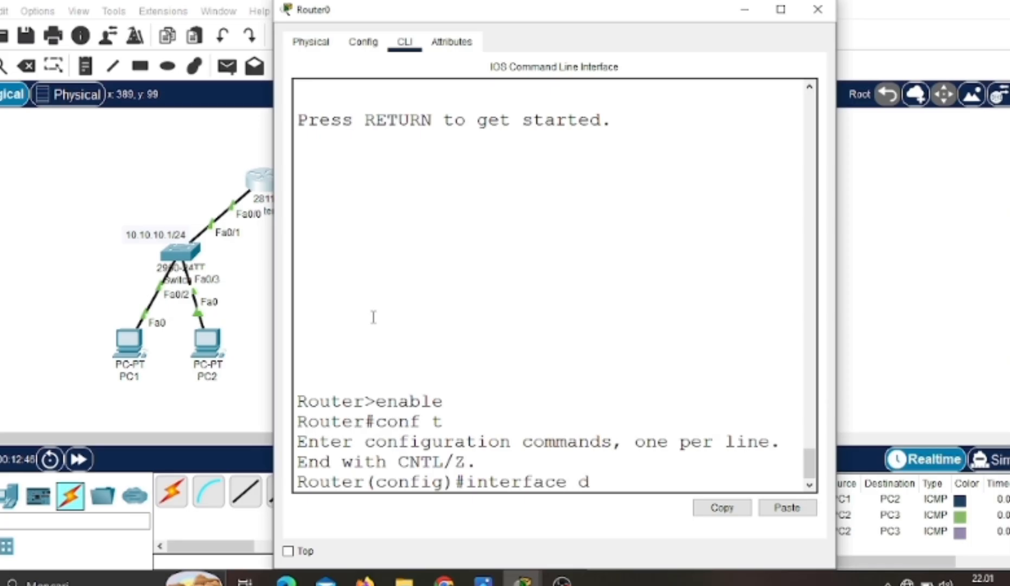
pyautogui.press('BackSpace')
pyautogui.write('fa0/0')
pyautogui.press('Return')
pyautogui.write('exit')
pyautogui.press('Return')
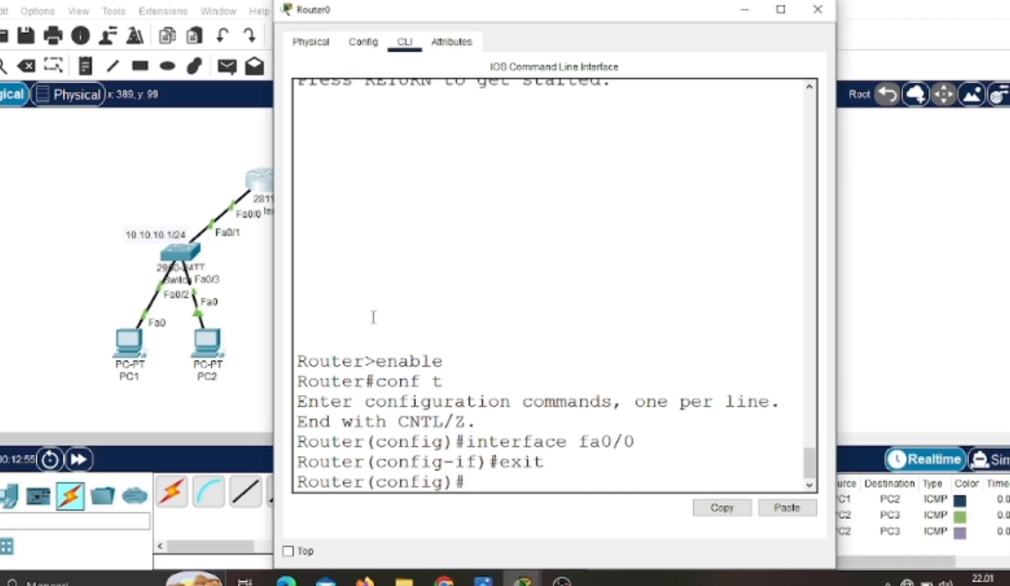
# - Enter interface fa0/0 configuration mode again and return directly to privileged mode with end
pyautogui.write('interfa')
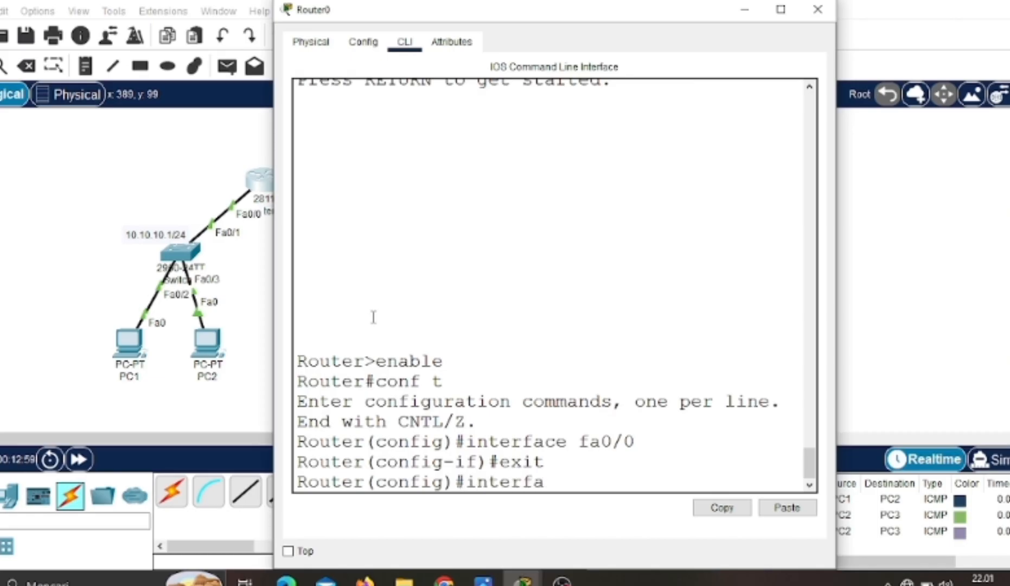
pyautogui.write('ce fa')
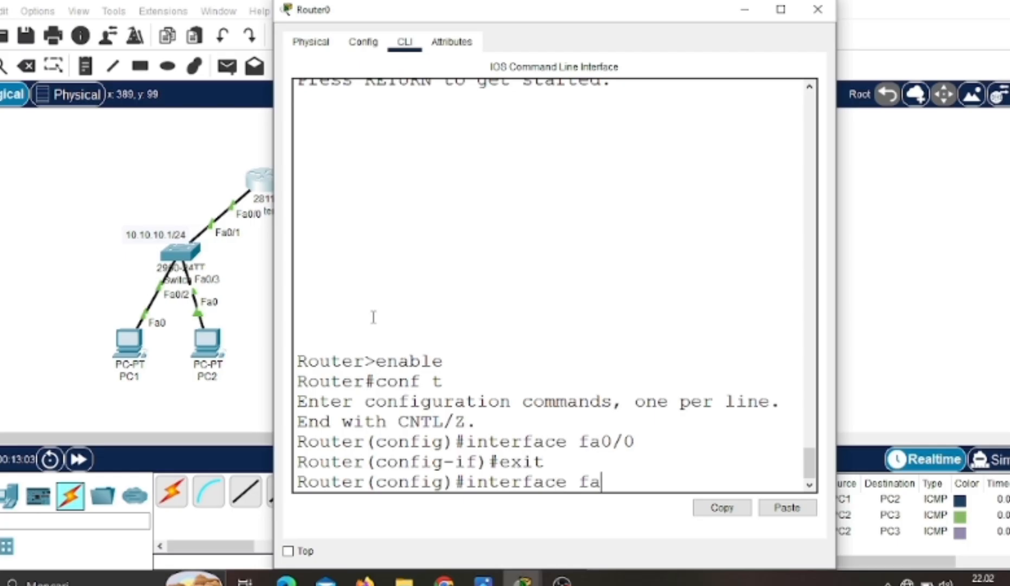
pyautogui.write('0/0')
pyautogui.press('Return')
pyautogui.write('end')
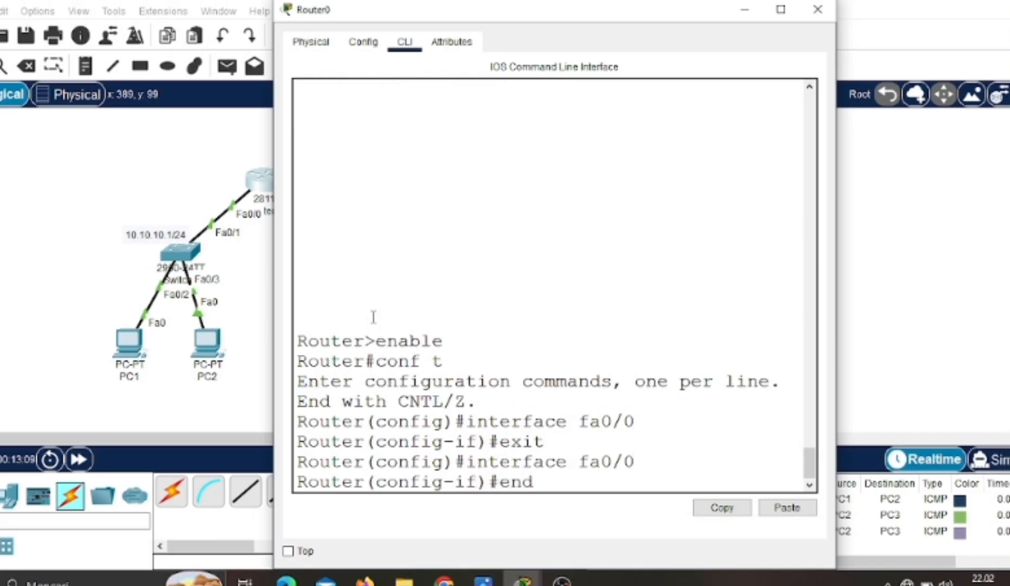
pyautogui.press('Return')
pyautogui.press('Return')
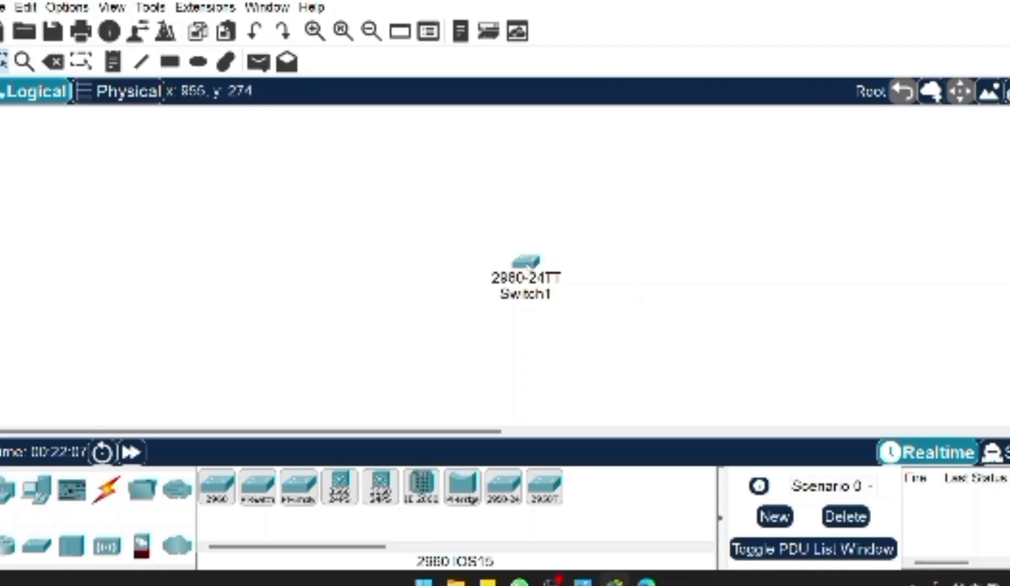
# - Open Switch1's command line, widen its window, and enter global configuration mode using en and conf t
pyautogui.click(528, 263)
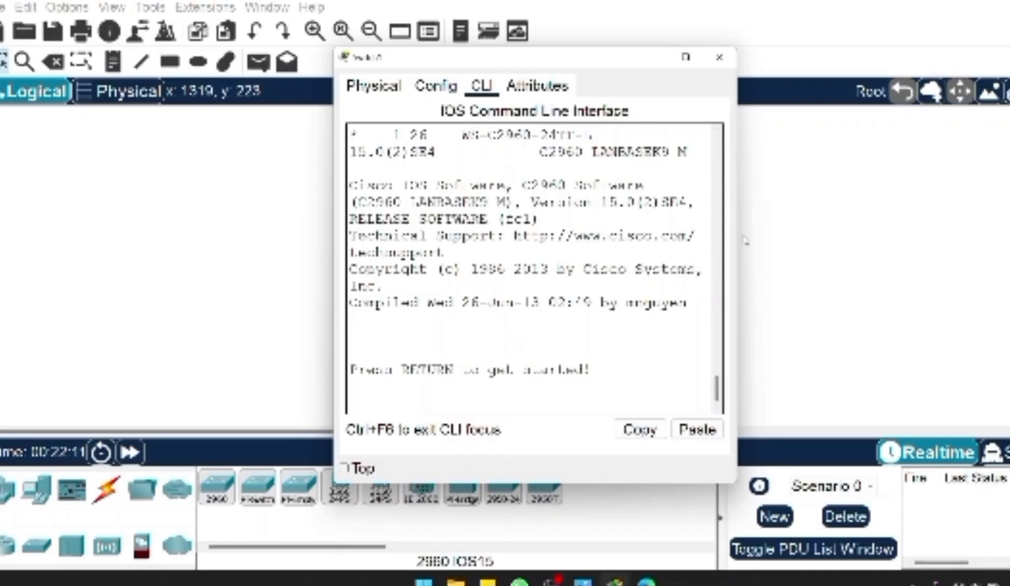
pyautogui.moveTo(739, 235); pyautogui.dragTo(827, 238)
pyautogui.press('Return')
pyautogui.press('Return')
pyautogui.write('con')
pyautogui.press('Return')
pyautogui.write('conf')
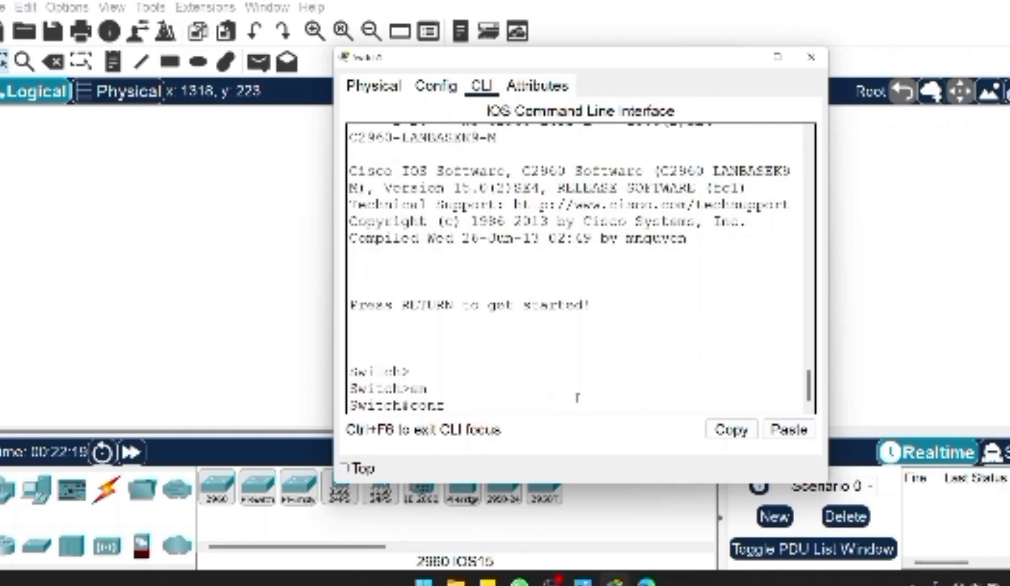
pyautogui.write(' t')
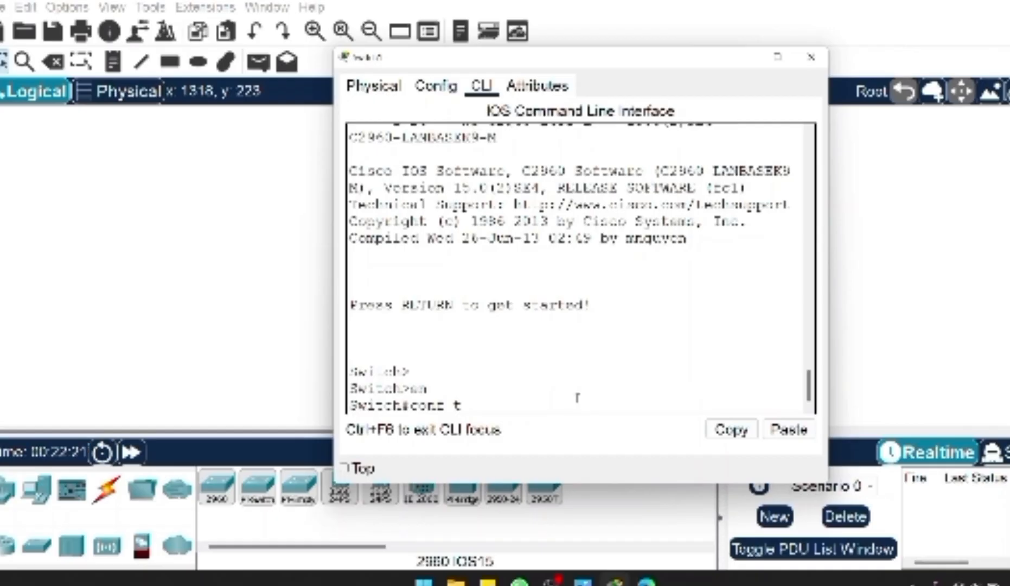
pyautogui.press('Return')
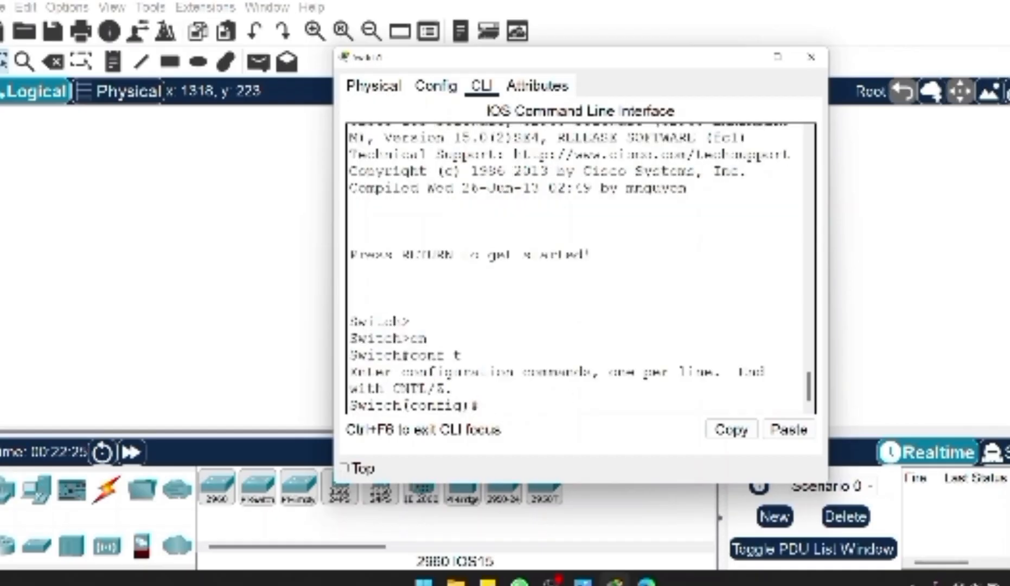
pyautogui.moveTo(402, 406); pyautogui.dragTo(481, 406)
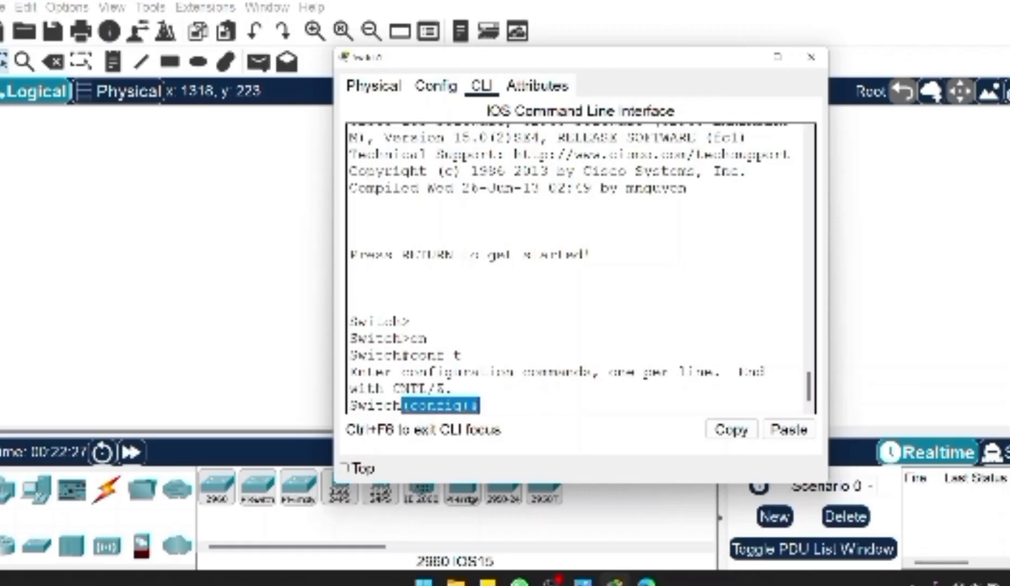
pyautogui.click(484, 405)
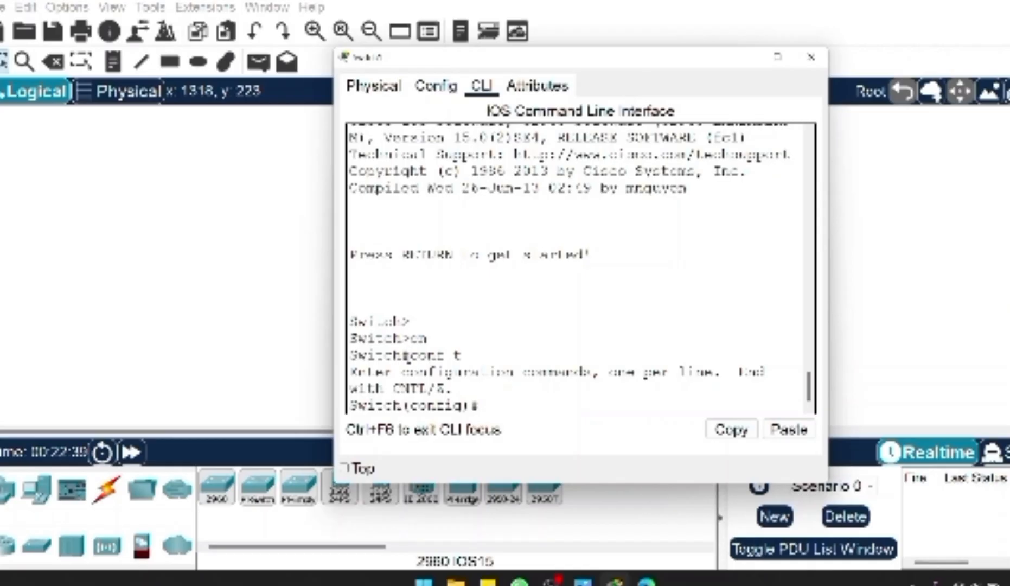
pyautogui.moveTo(402, 339); pyautogui.dragTo(411, 339)
pyautogui.click(436, 349)
pyautogui.click(538, 406)
pyautogui.write('enab')
pyautogui.press('Tab')
pyautogui.press('BackSpace')
pyautogui.press('BackSpace')
pyautogui.write('able')
pyautogui.press('Tab')
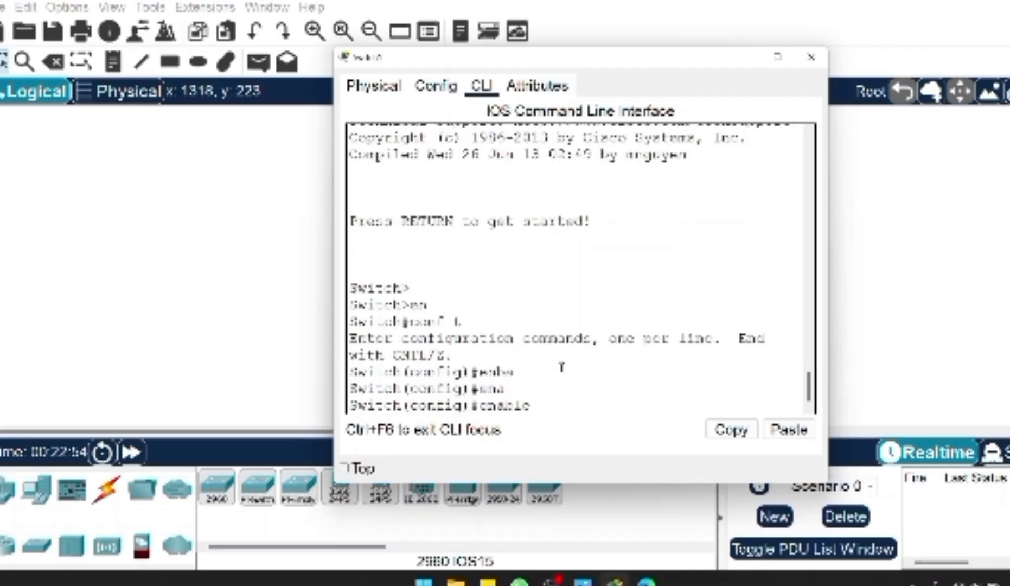
pyautogui.write('pas')
pyautogui.press('Tab')
pyautogui.press('BackSpace')
pyautogui.press('BackSpace')
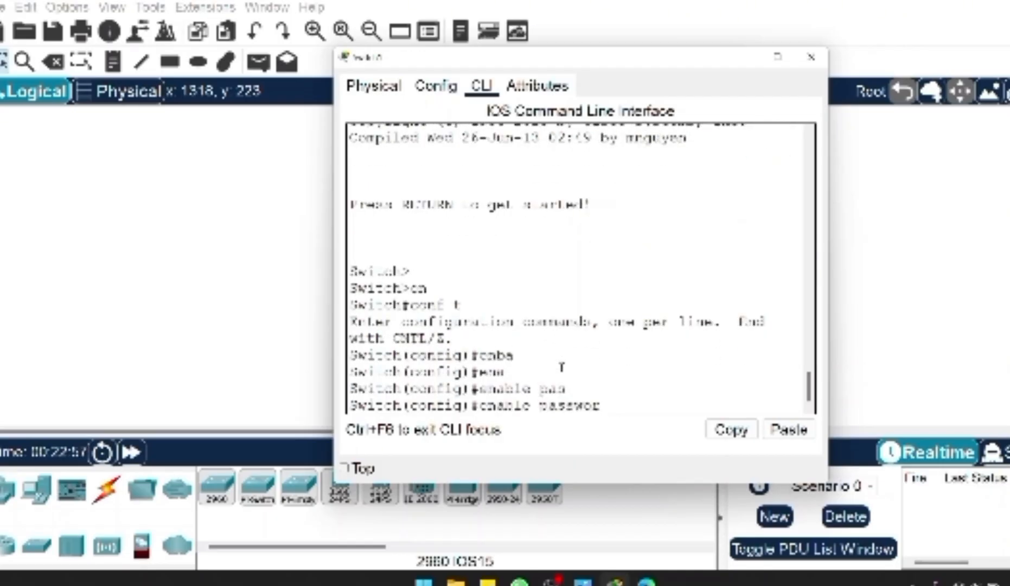
pyautogui.press('BackSpace')
pyautogui.press('BackSpace')
pyautogui.press('BackSpace')
pyautogui.press('BackSpace')
pyautogui.press('BackSpace')
pyautogui.press('BackSpace')
pyautogui.press('BackSpace')
pyautogui.press('BackSpace')
pyautogui.press('BackSpace')
pyautogui.press('BackSpace')
pyautogui.press('BackSpace')
pyautogui.press('BackSpace')
# - List the global configuration commands that begin with en using the en? help query
pyautogui.press('Tab')
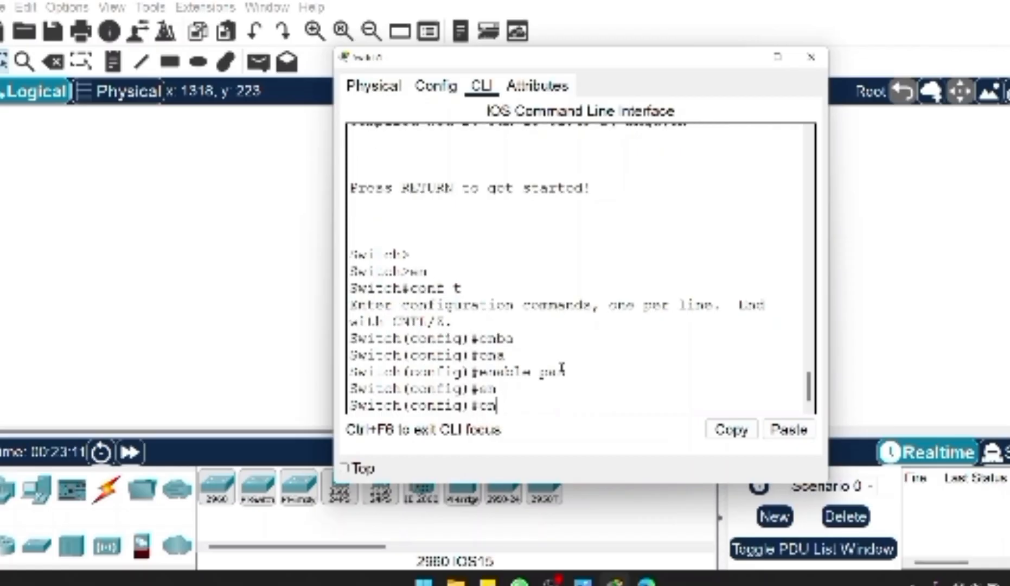
pyautogui.press('Tab')
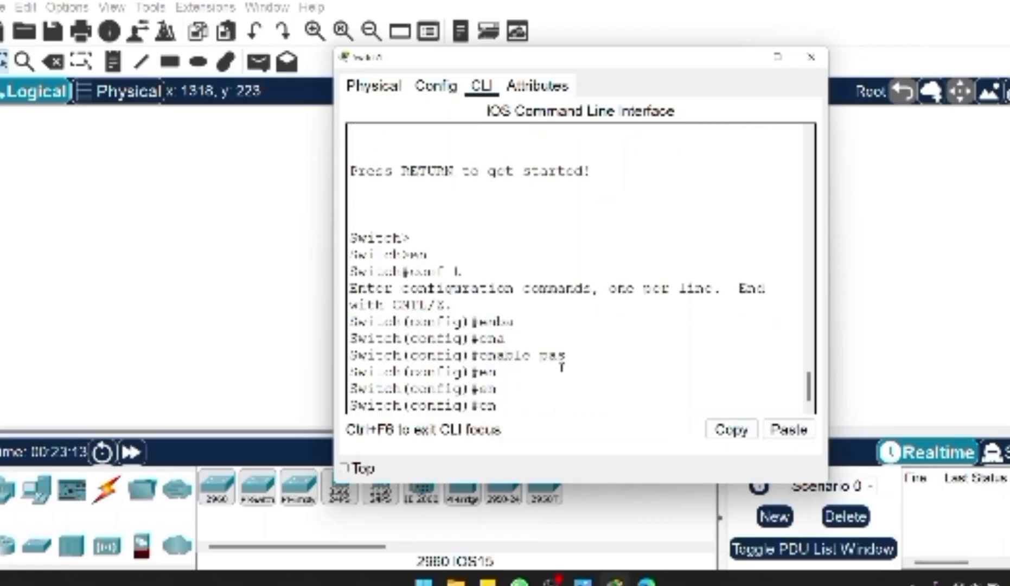
pyautogui.write('?')
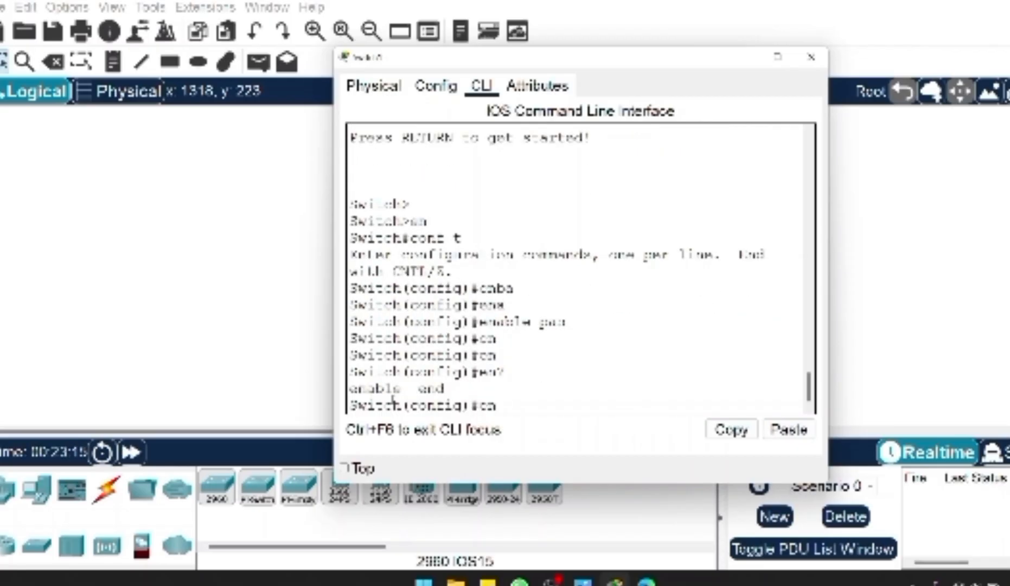
pyautogui.moveTo(352, 388); pyautogui.dragTo(470, 388)
# - Set the switch's privileged-mode password with the enable password command
pyautogui.write('a')
pyautogui.press('Tab')
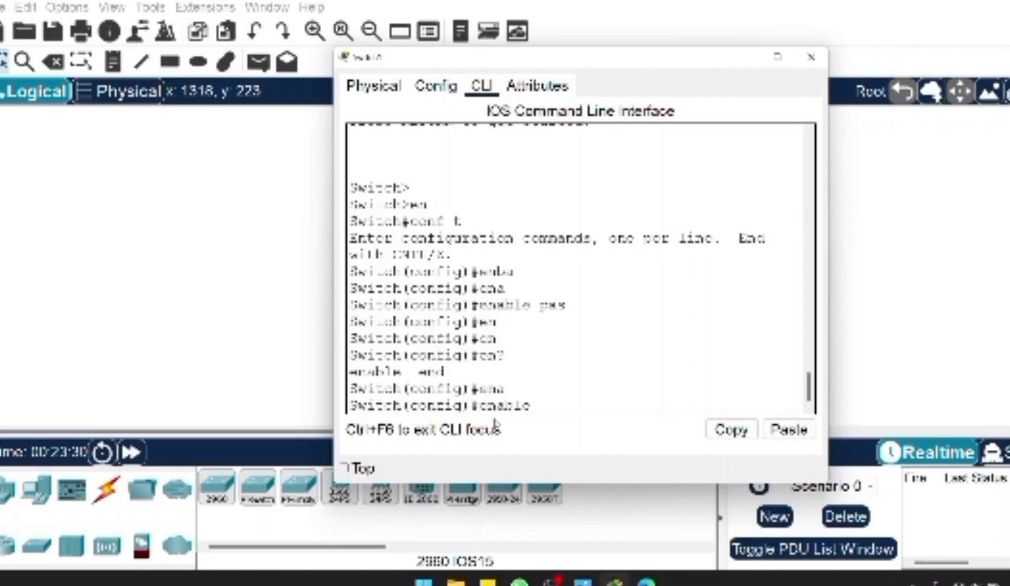
pyautogui.write('pas')
pyautogui.press('Tab')
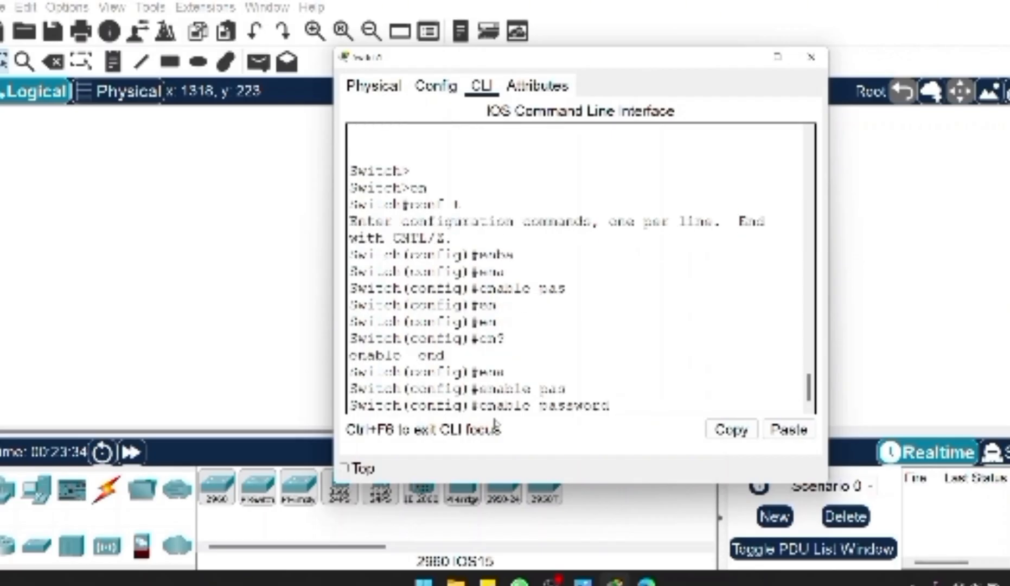
pyautogui.write('123')
pyautogui.press('Return')
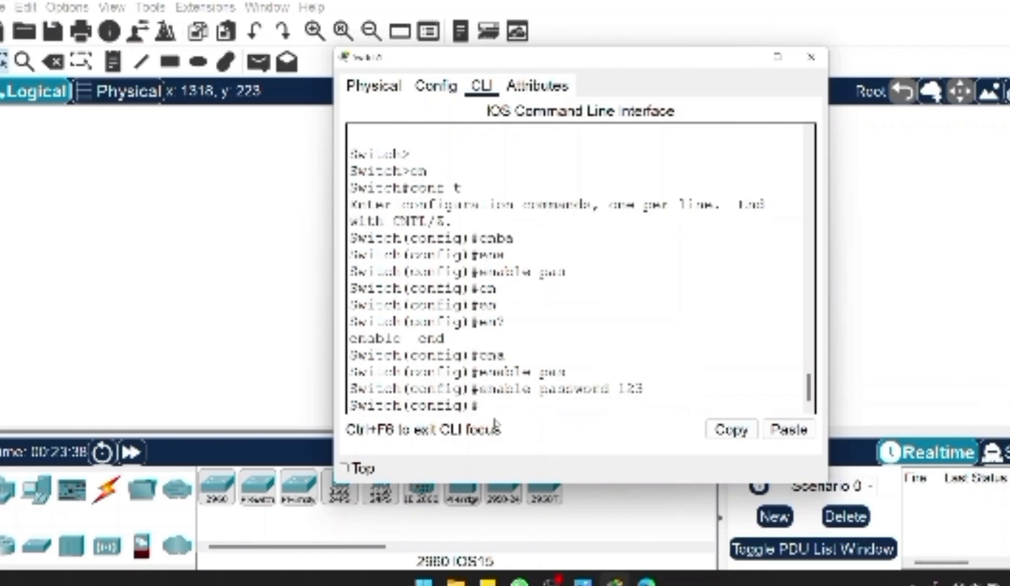
# - Exit global configuration mode and privileged mode, and reopen the console session at the user-mode prompt
pyautogui.write('exit')
pyautogui.press('Return')
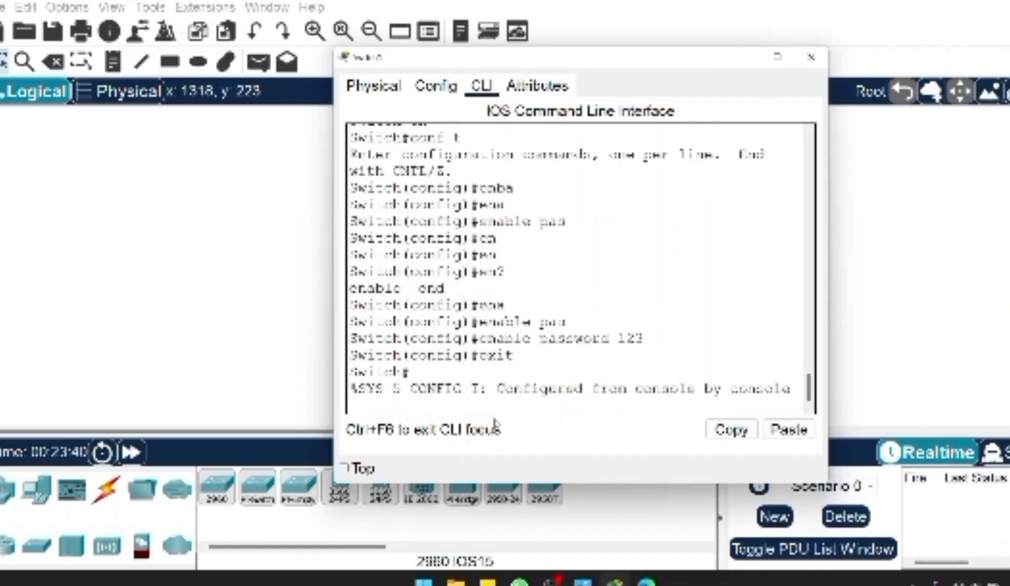
pyautogui.press('Return')
pyautogui.write('exit')
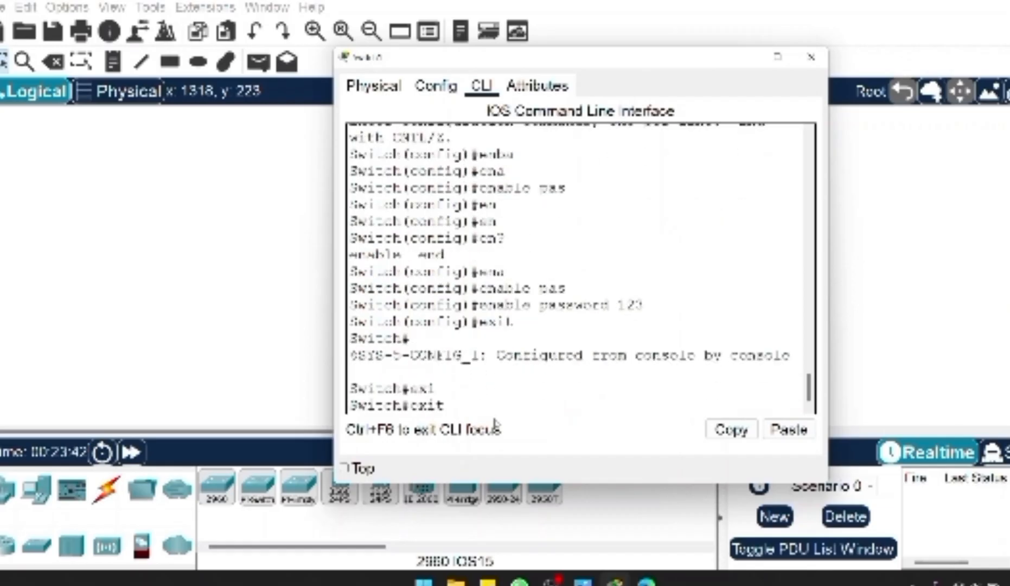
pyautogui.press('Return')
pyautogui.press('Return')
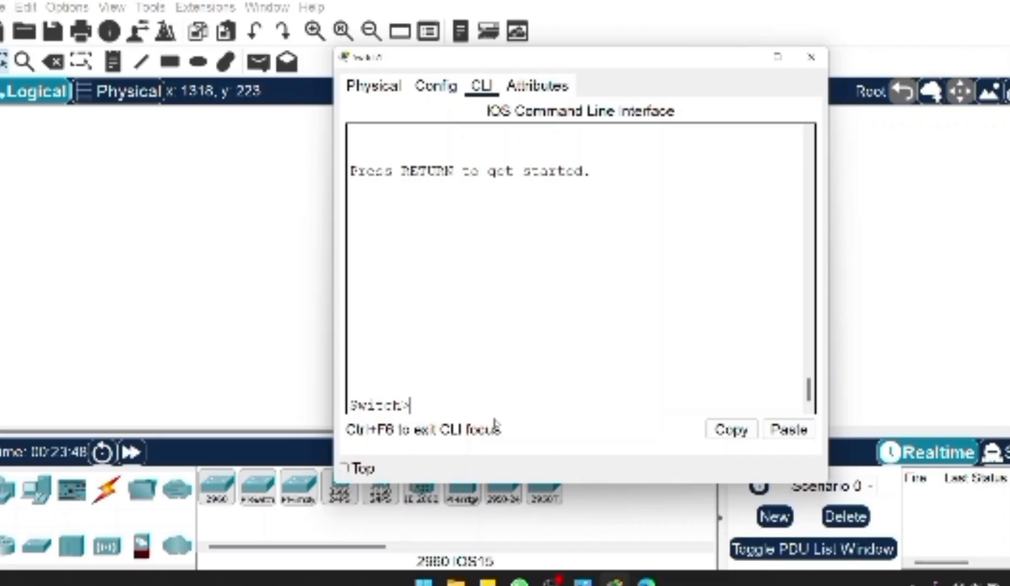
# - Enter privileged mode on the switch with the enable command and the privileged-mode password
pyautogui.moveTo(395, 406); pyautogui.dragTo(416, 405)
pyautogui.click(419, 405)
pyautogui.write('en')
pyautogui.press('Tab')
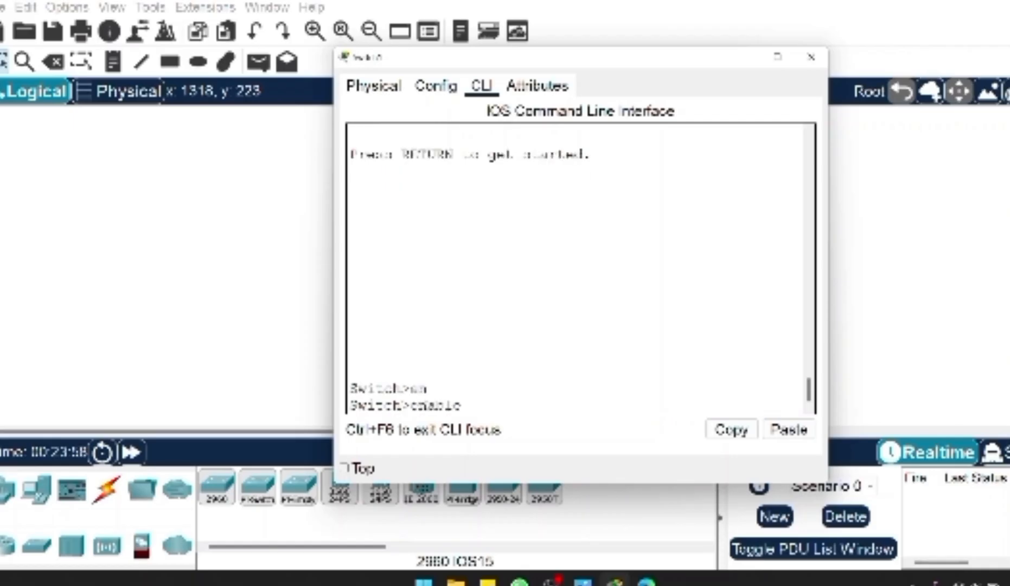
pyautogui.press('Return')
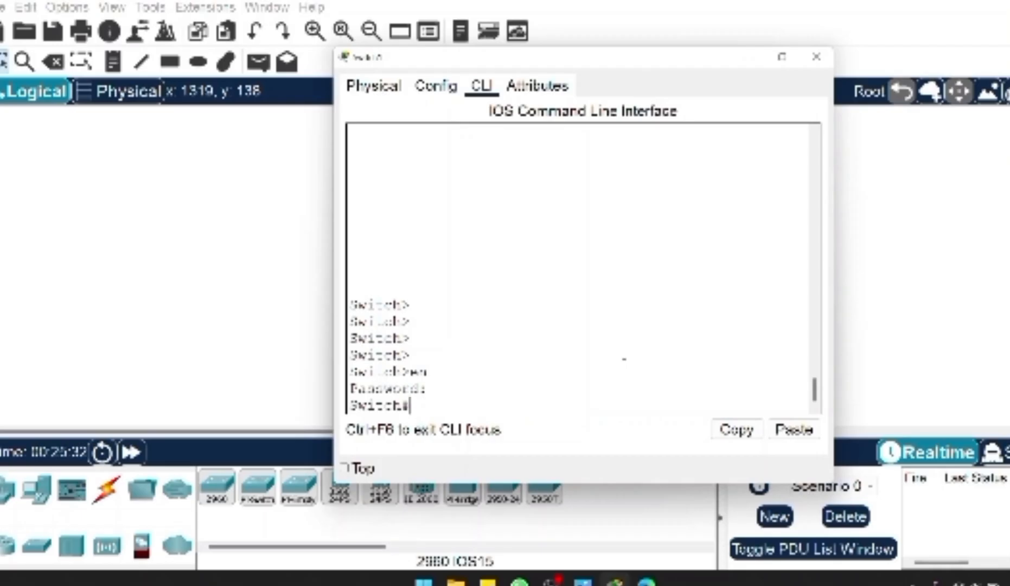
# - Display the switch's running configuration with show run and examine the enable password entry
pyautogui.write('show run')
pyautogui.press('Return')
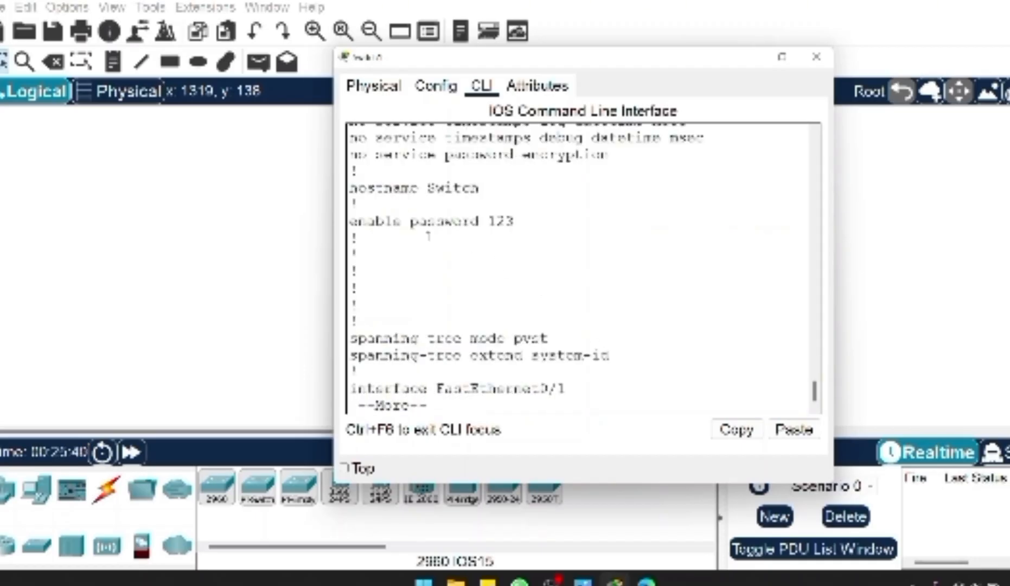
pyautogui.moveTo(409, 221); pyautogui.dragTo(526, 221)
pyautogui.click(493, 242)
pyautogui.scroll(6, 493, 241)
pyautogui.scroll(-6, 494, 242)
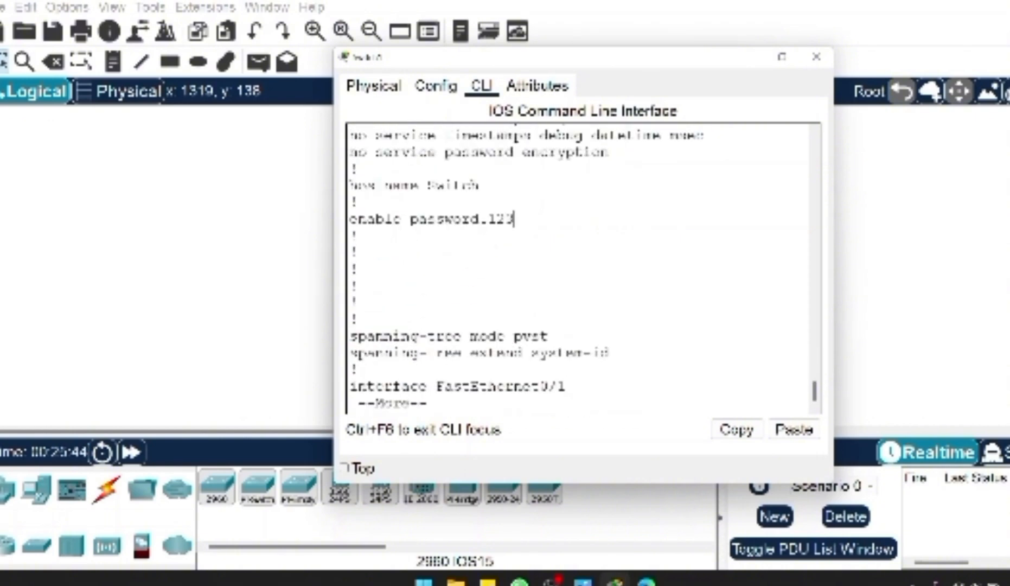
# - Review the show run command in the output and how the enable password is stored in the configuration
pyautogui.scroll(2, 582, 269)
pyautogui.scroll(4, 582, 270)
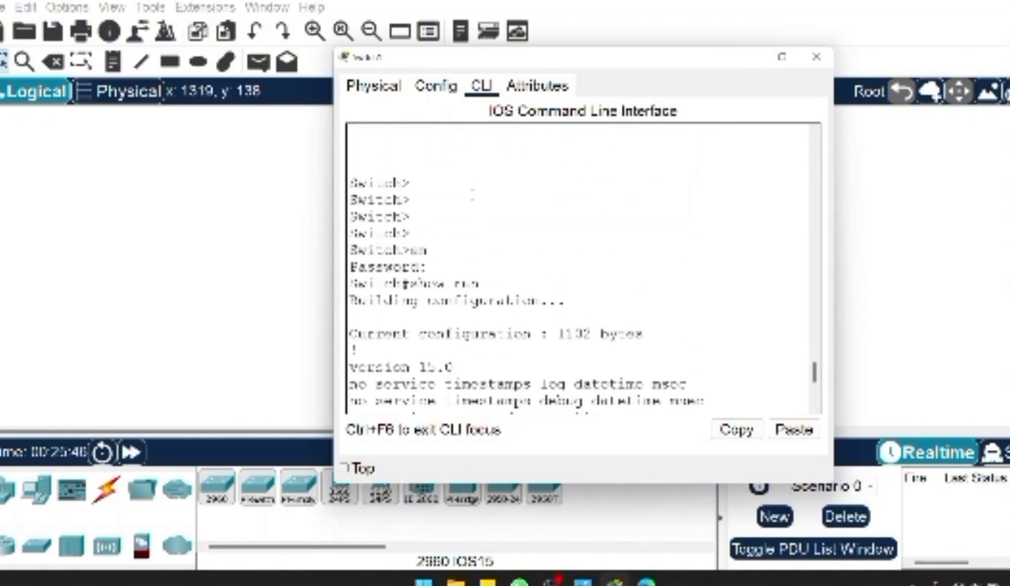
pyautogui.moveTo(417, 284); pyautogui.dragTo(481, 283)
pyautogui.click(495, 278)
pyautogui.scroll(-1, 480, 271)
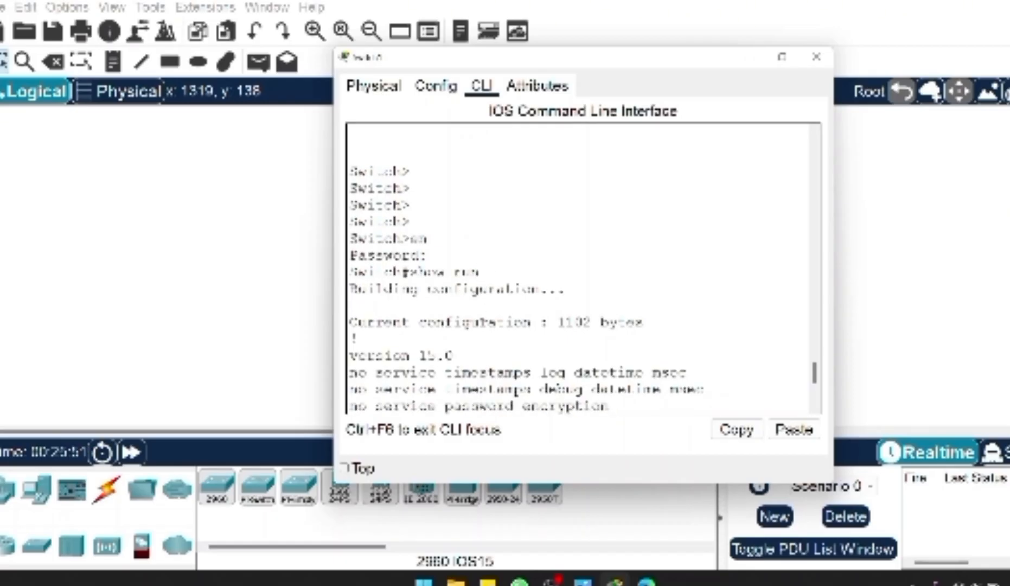
pyautogui.scroll(-5, 482, 319)
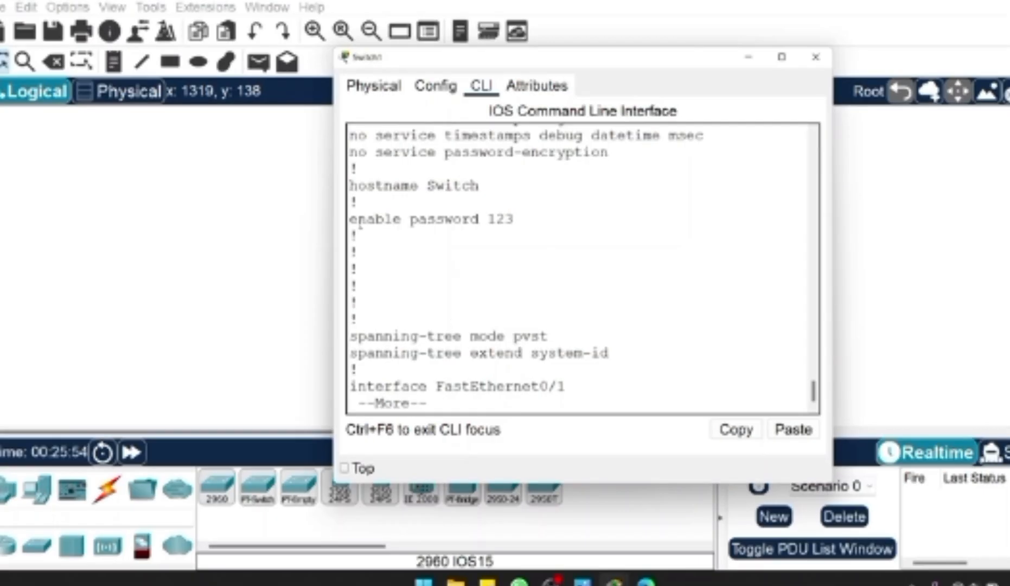
pyautogui.moveTo(391, 219); pyautogui.dragTo(523, 219)
pyautogui.click(524, 219)
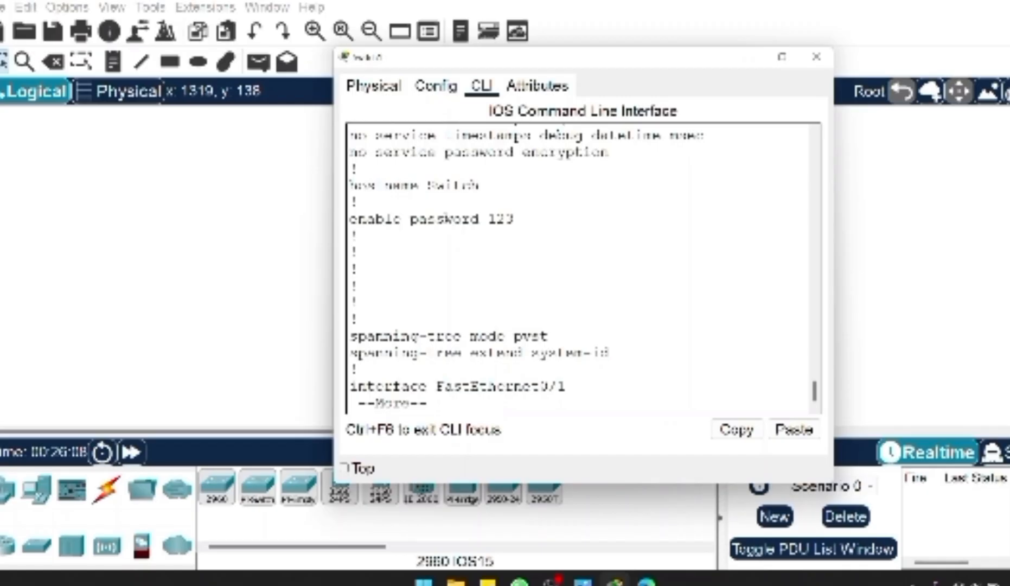
pyautogui.moveTo(494, 218); pyautogui.dragTo(530, 217)
pyautogui.click(530, 218)
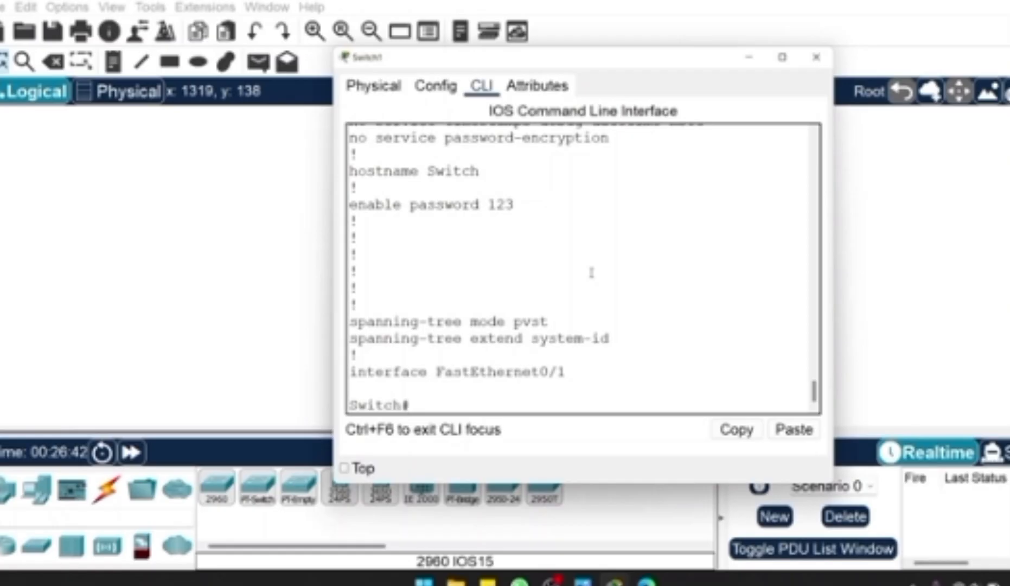
# - Enter global configuration mode with conf t and set an encrypted privileged-mode password using enable secret
pyautogui.write('conf t')
pyautogui.press('Return')
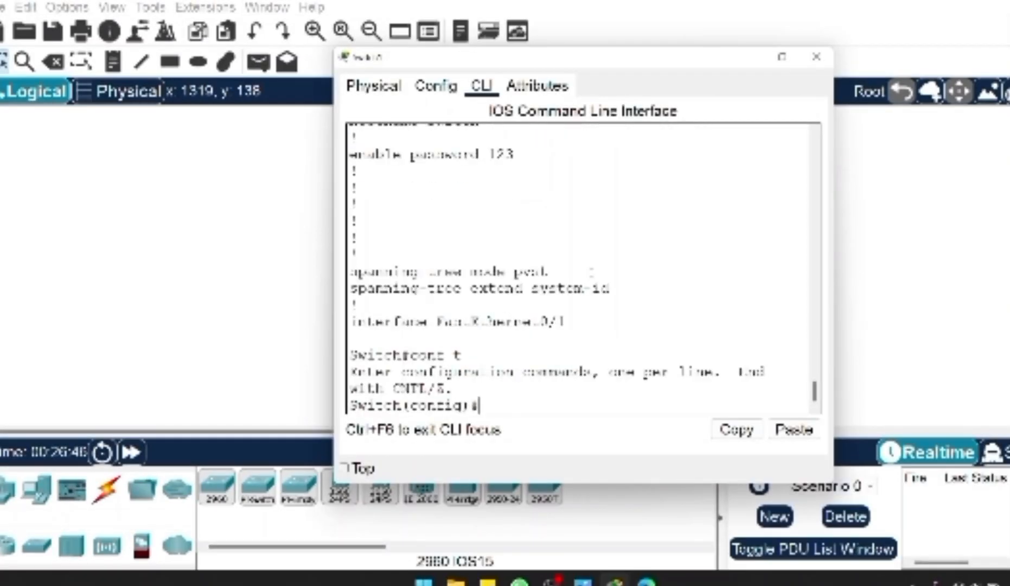
pyautogui.write('ena')
pyautogui.press('Tab')
pyautogui.write('sec')
pyautogui.press('Tab')
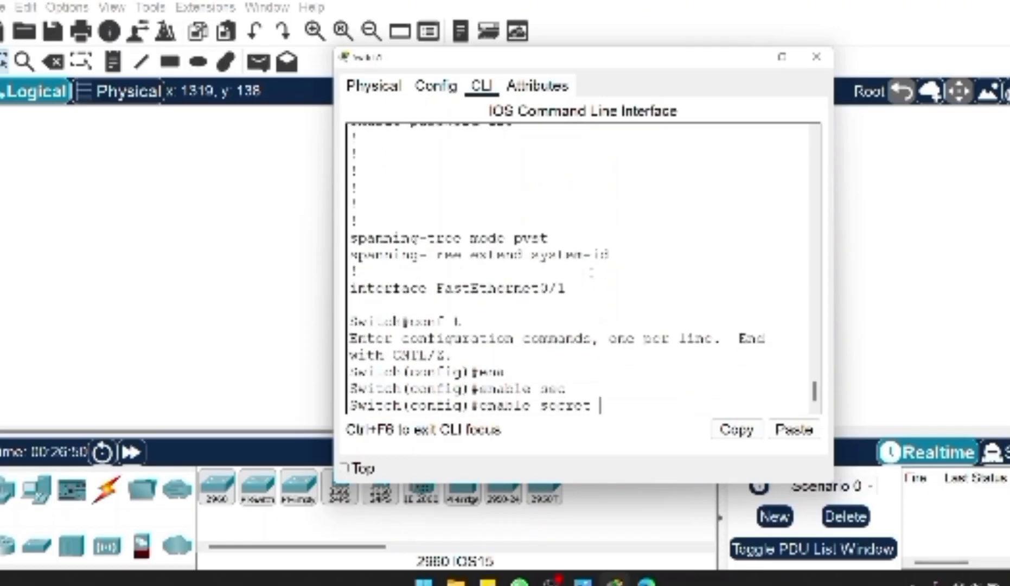
pyautogui.write('cisoc')
pyautogui.press('BackSpace')
pyautogui.press('BackSpace')
pyautogui.write('co')
pyautogui.press('Return')
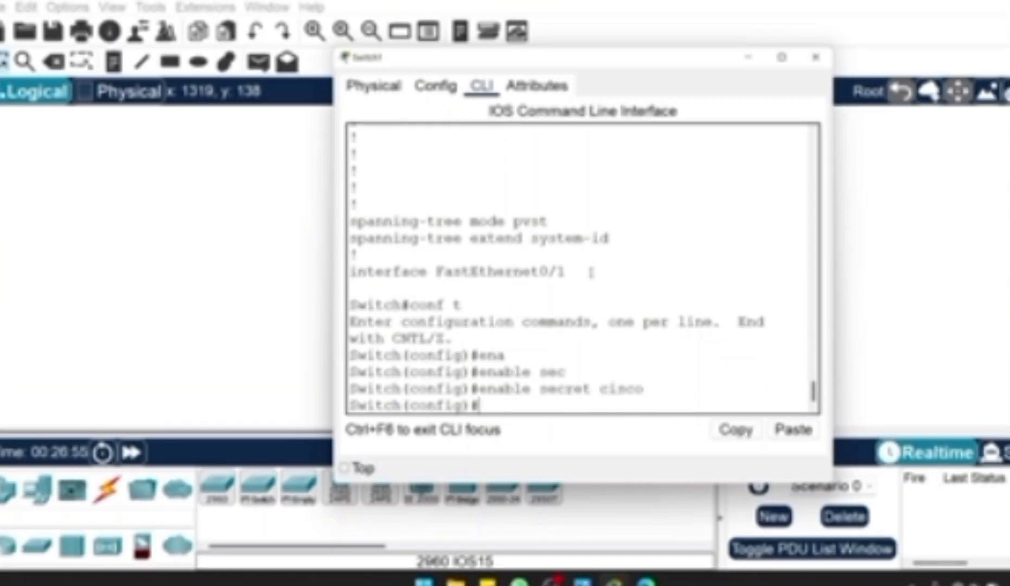
# - Exit back through privileged mode and restart the switch's console session in user mode
pyautogui.write('exit')
pyautogui.press('Return')
pyautogui.press('Return')
pyautogui.write('exit')
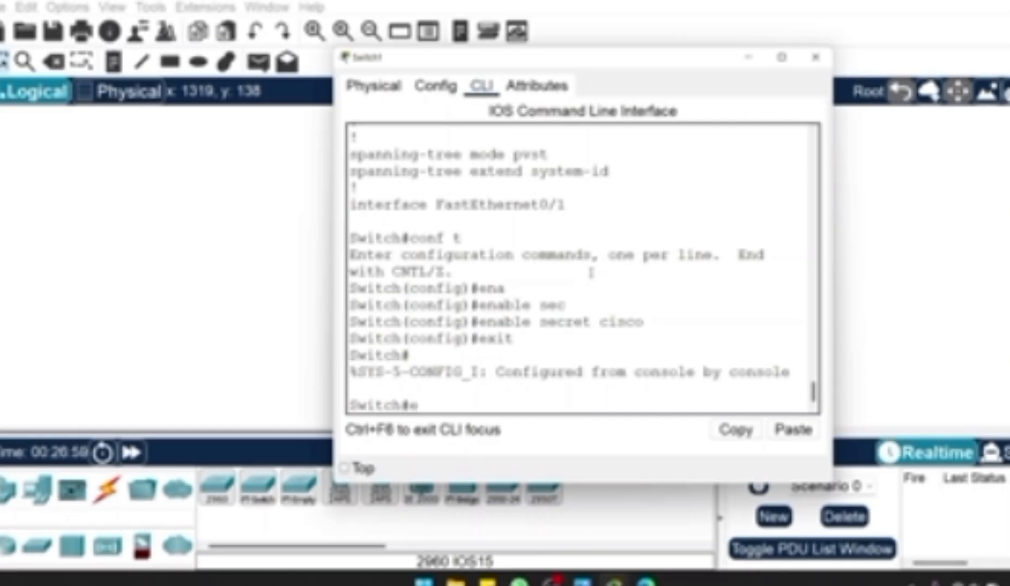
pyautogui.press('Return')
# - Enter privileged mode with en and the enable secret password
pyautogui.press('Return')
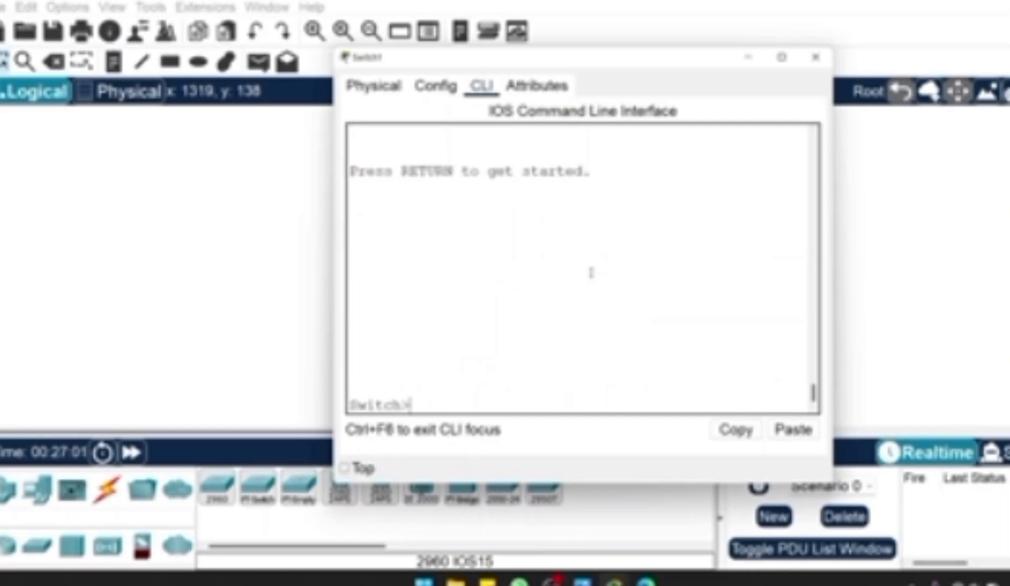
pyautogui.write('en')
pyautogui.press('Return')
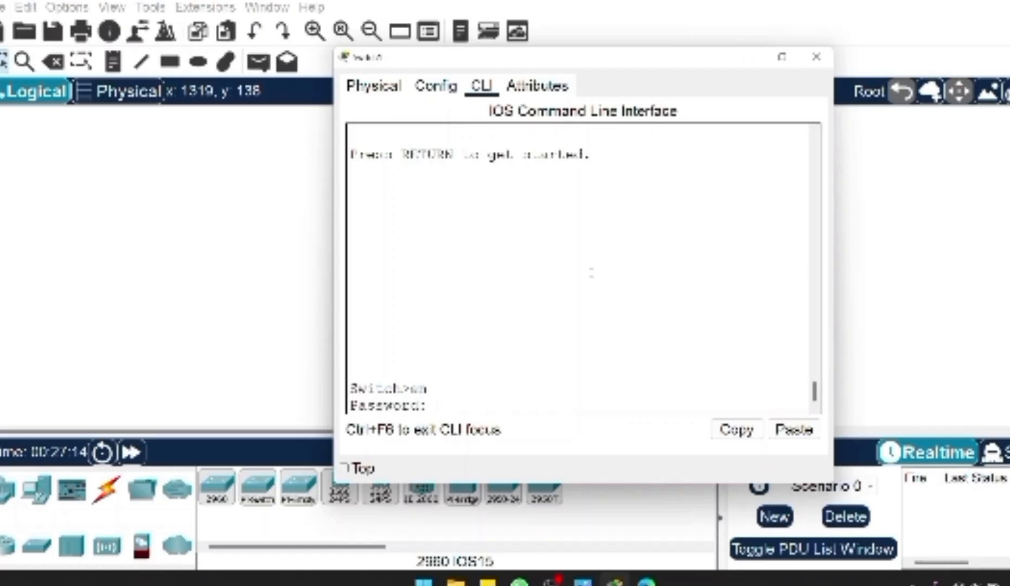
pyautogui.press('Return')
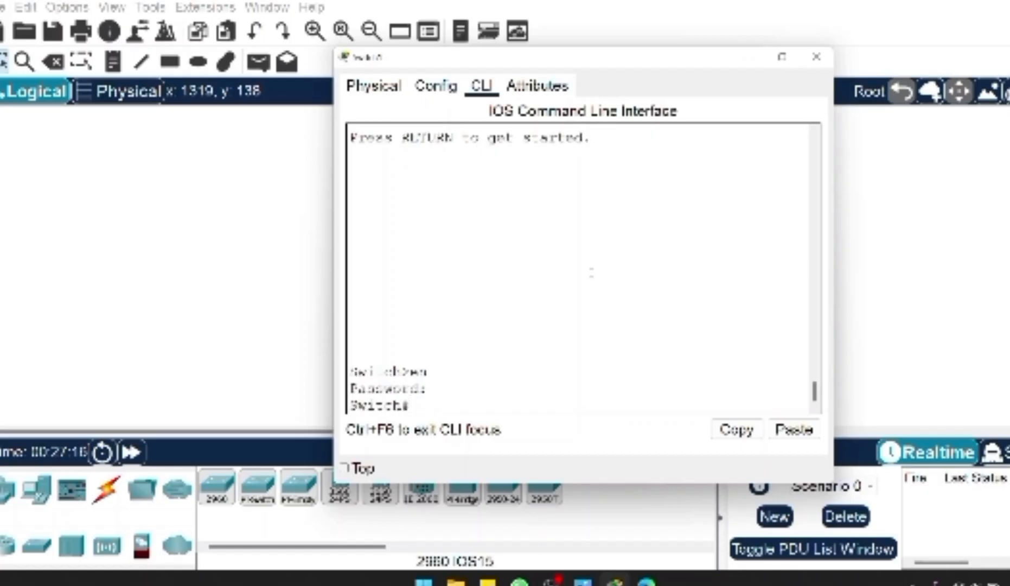
# - Display the running configuration with show run to inspect the enable secret and enable password entries
pyautogui.write('show run')
pyautogui.press('Return')
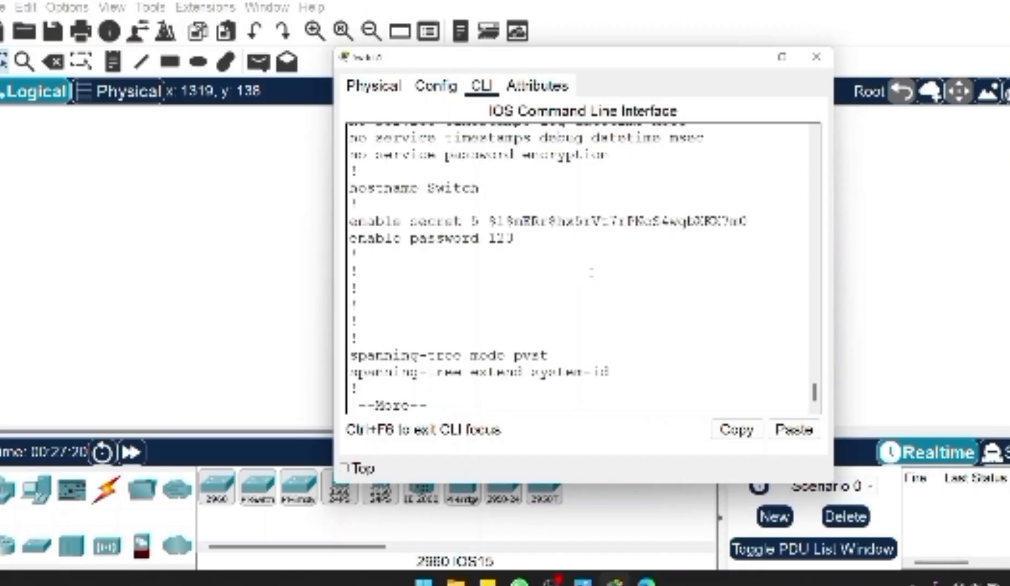
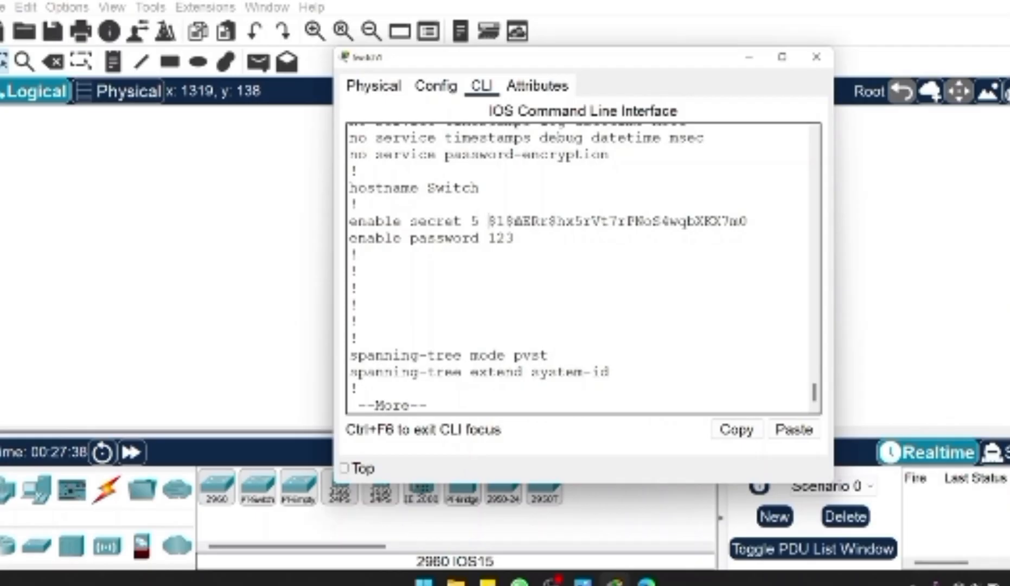
# - Compare how the enable secret and enable password values are stored in the running configuration, highlighting the enable secret string
pyautogui.moveTo(484, 237); pyautogui.dragTo(747, 220)
pyautogui.click(520, 236)
pyautogui.click(476, 221)
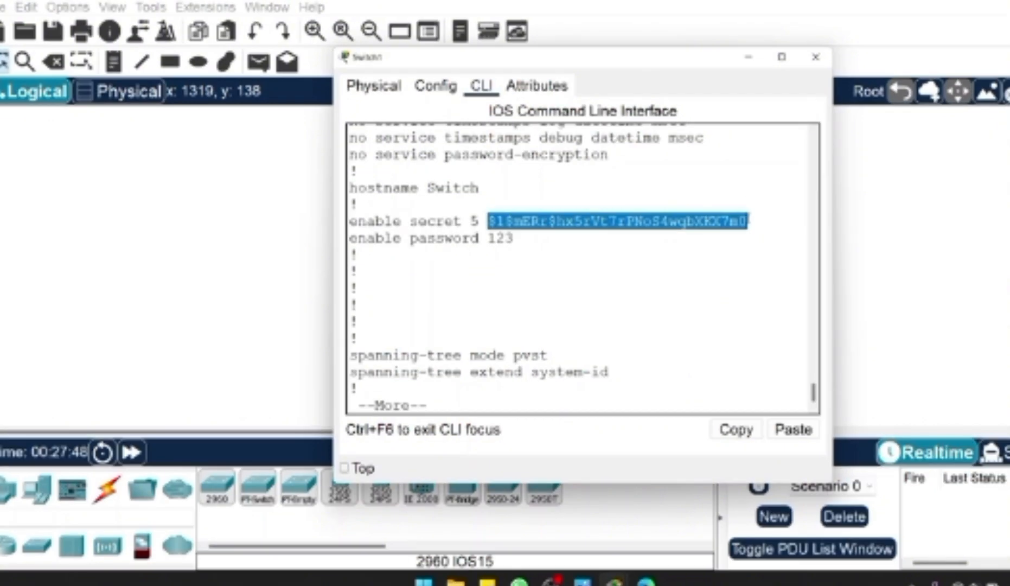
pyautogui.click(748, 222)
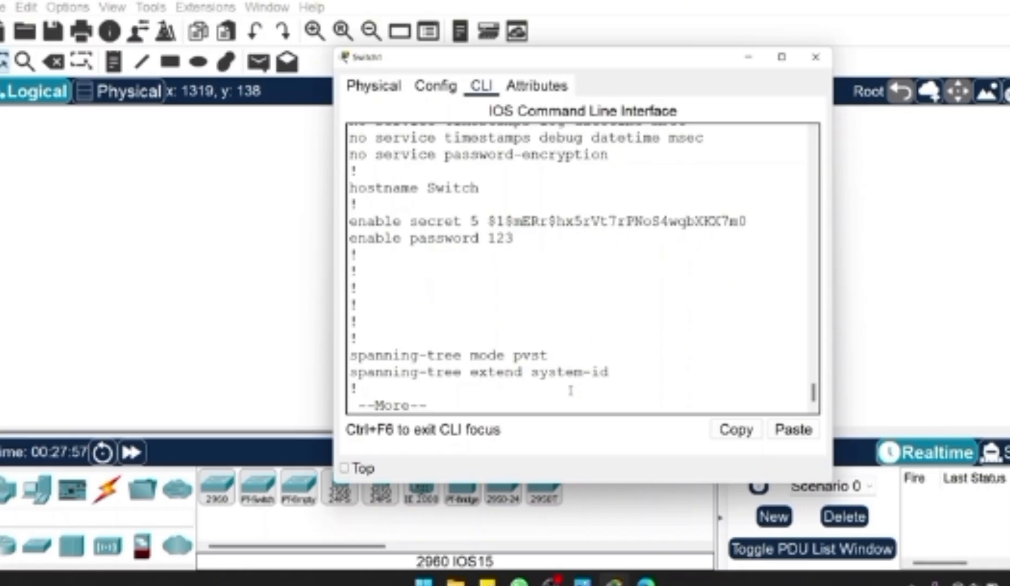
# - Leave the running configuration listing, enter global configuration mode, and prepare the service password-encryption command without running it
pyautogui.write('qconf t')
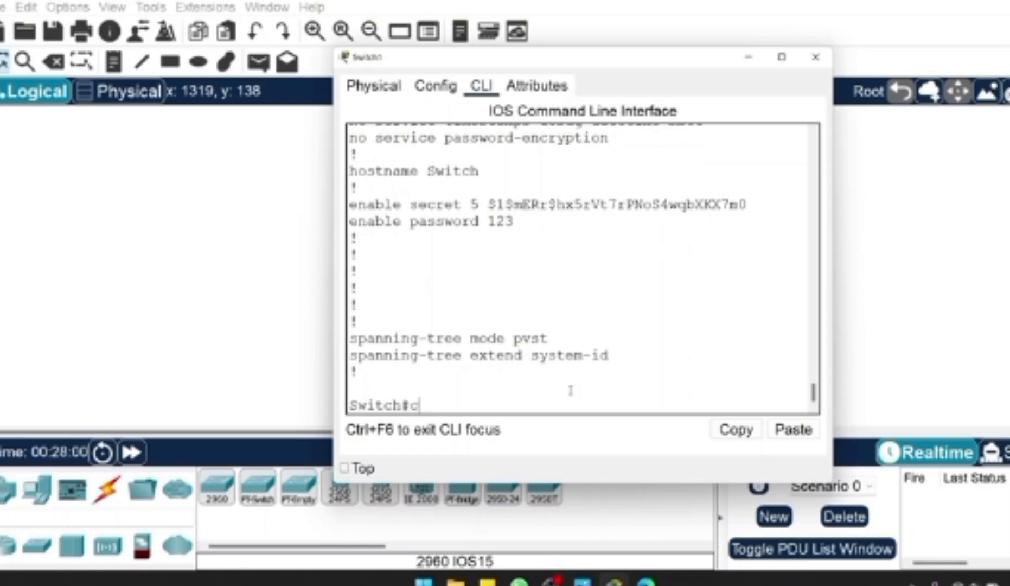
pyautogui.press('Return')
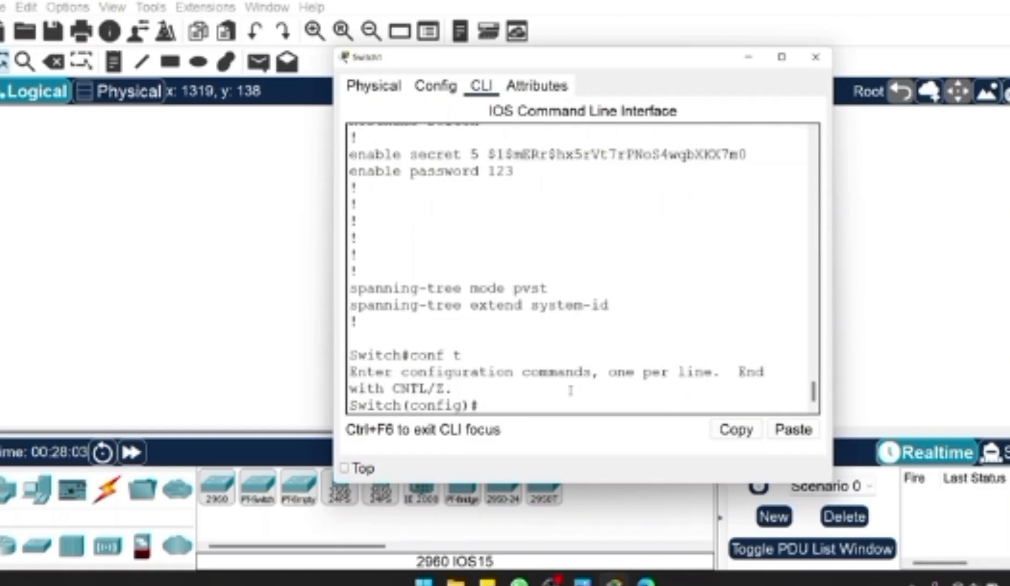
pyautogui.write('ser')
pyautogui.press('Tab')
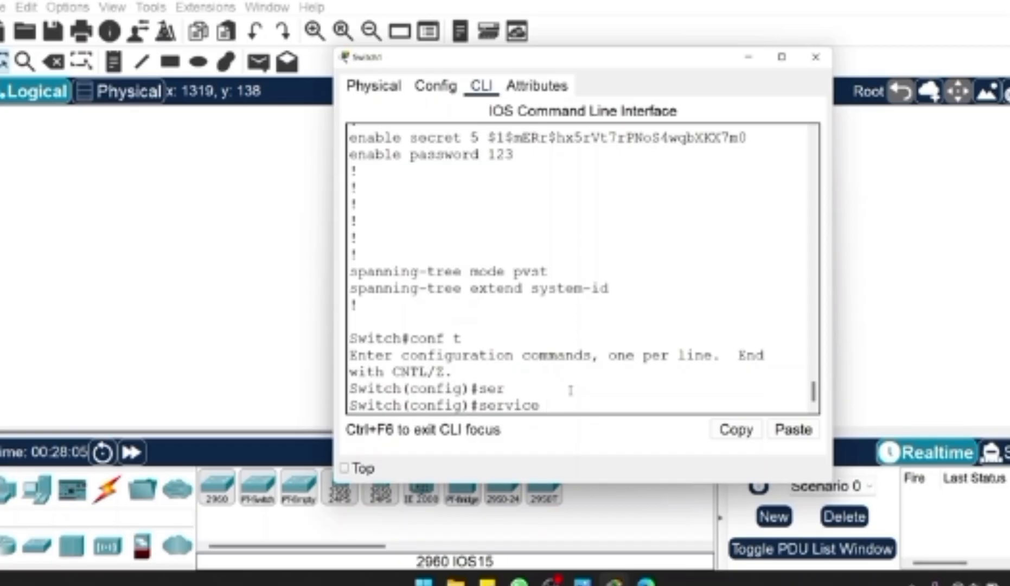
pyautogui.write('pas')
pyautogui.press('Tab')
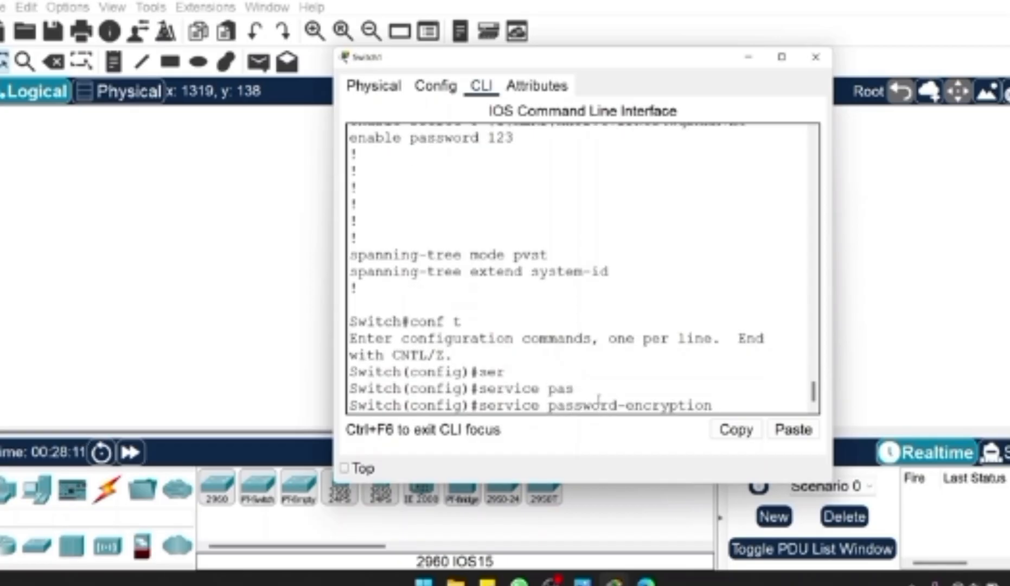
# - Review the enable password and enable secret lines in the earlier configuration output, highlighting their stored values
pyautogui.scroll(2, 618, 288)
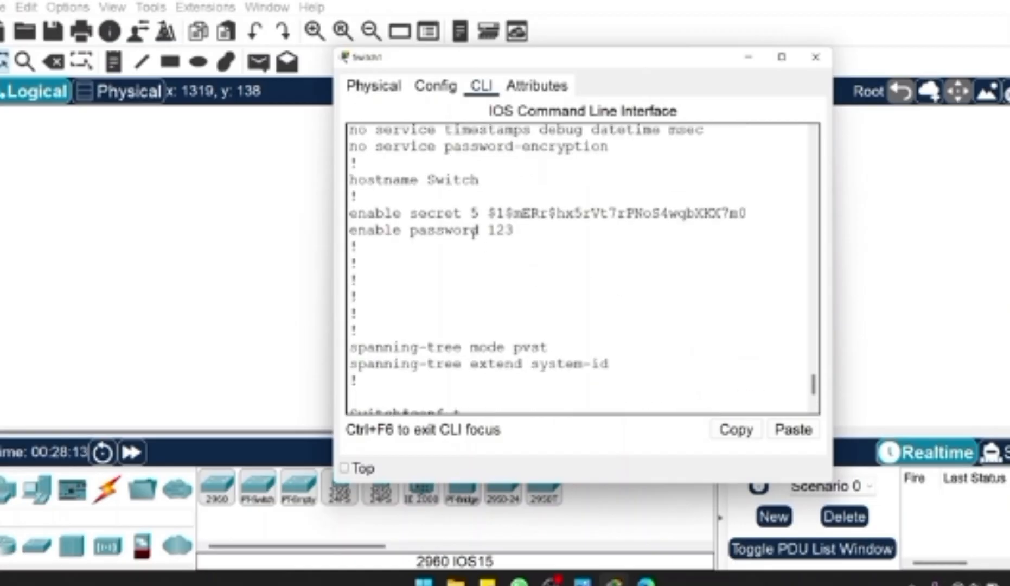
pyautogui.moveTo(487, 229); pyautogui.dragTo(721, 224)
pyautogui.click(519, 229)
pyautogui.moveTo(678, 213); pyautogui.dragTo(708, 212)
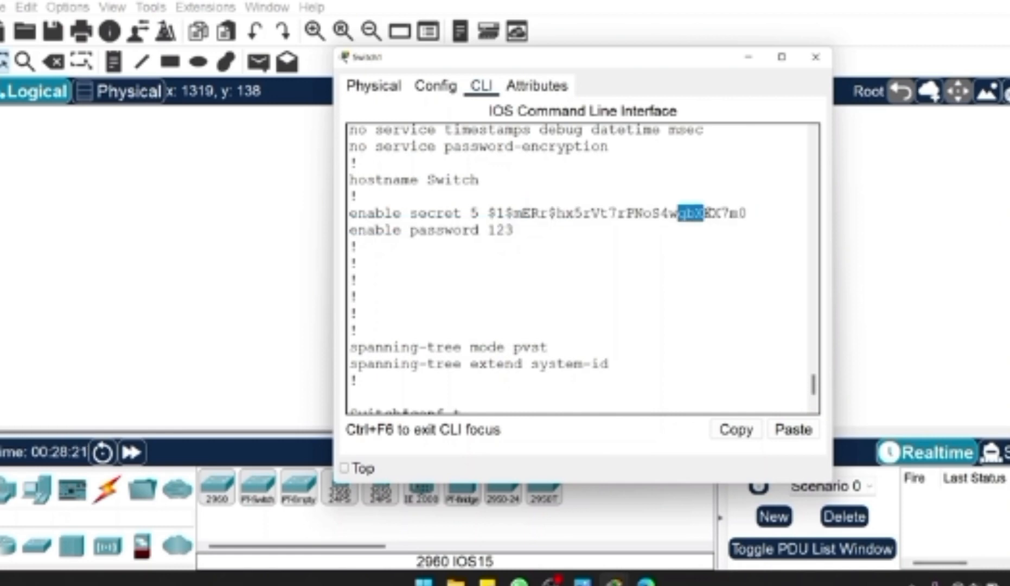
pyautogui.click(612, 224)
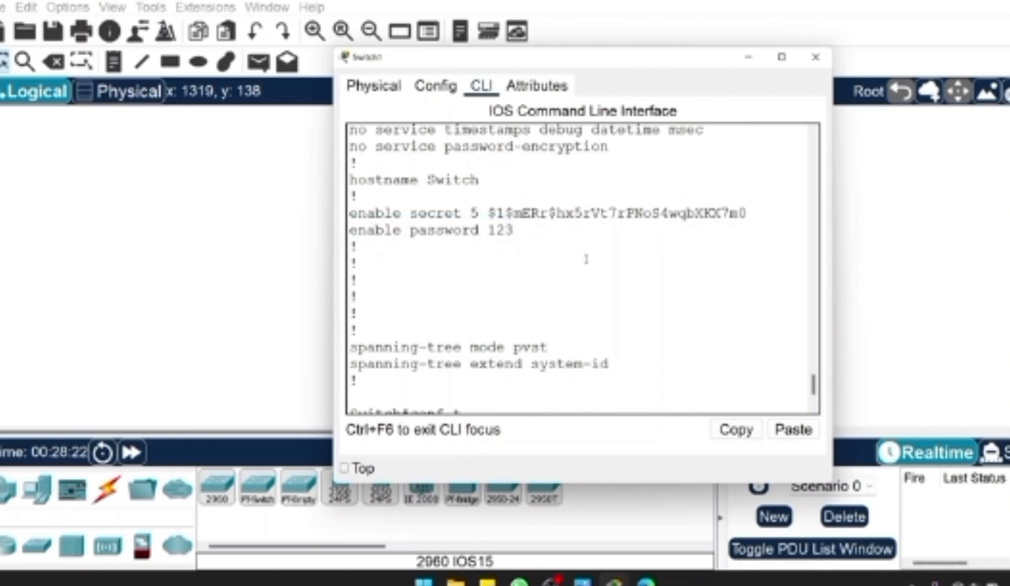
pyautogui.scroll(-2, 535, 369)
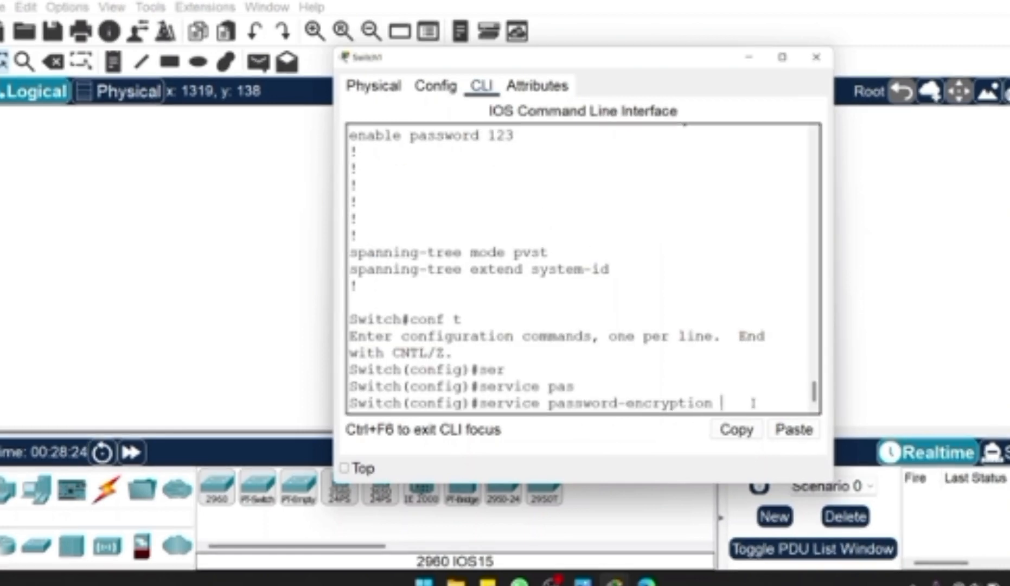
# - Run the prepared service password-encryption command and return to privileged EXEC mode
pyautogui.press('Return')
pyautogui.write('ex')
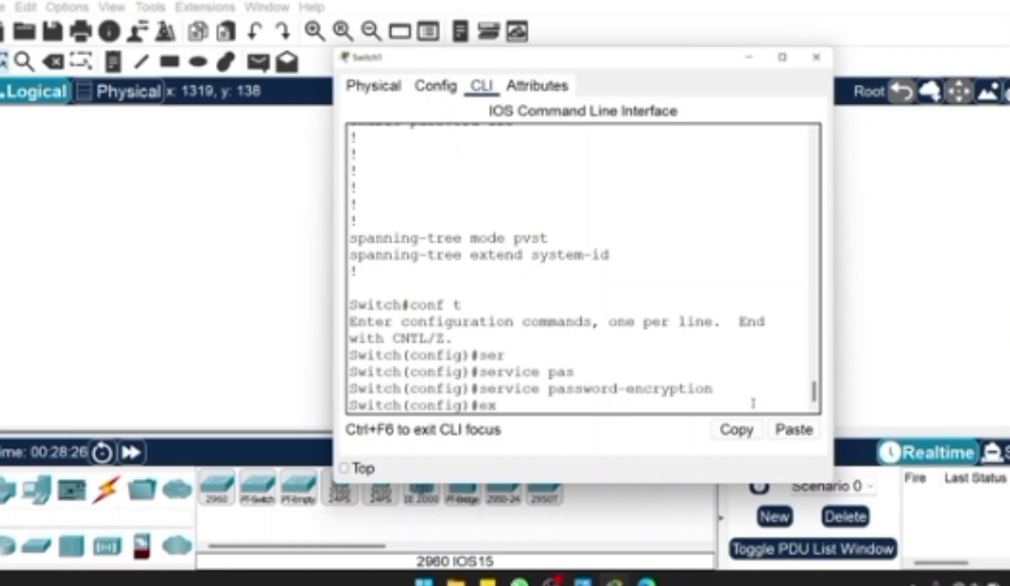
pyautogui.press('Return')
# - Display the switch's running configuration with show run
pyautogui.write('show run')
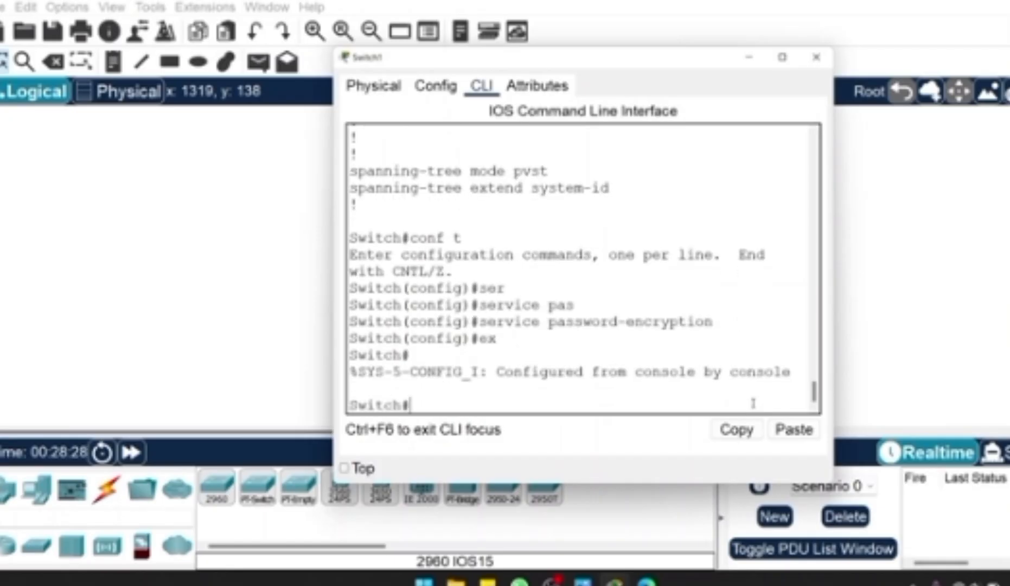
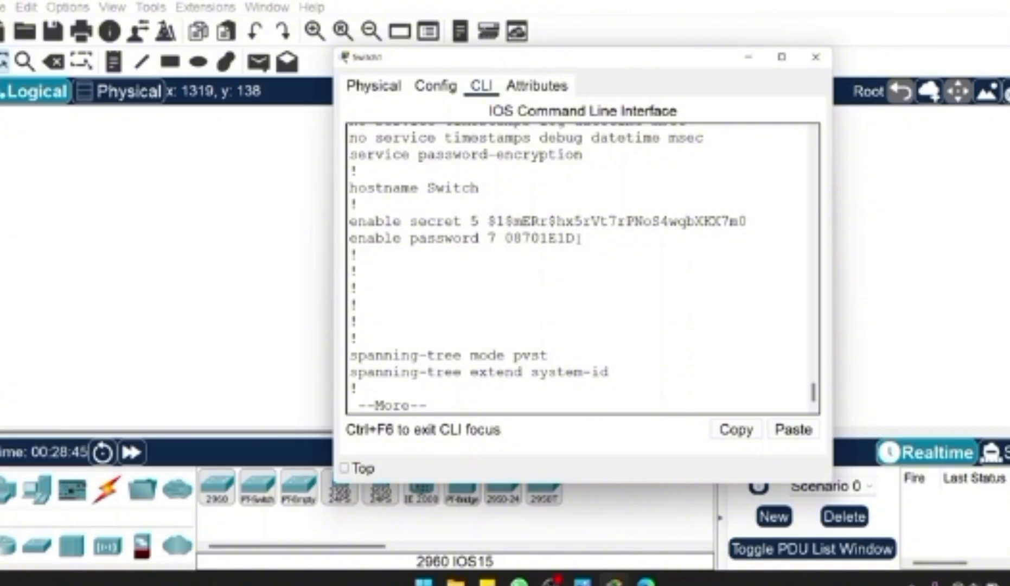
# - Select the encrypted type 7 string on the enable password line of the running configuration for copying
pyautogui.moveTo(580, 238); pyautogui.dragTo(504, 238)
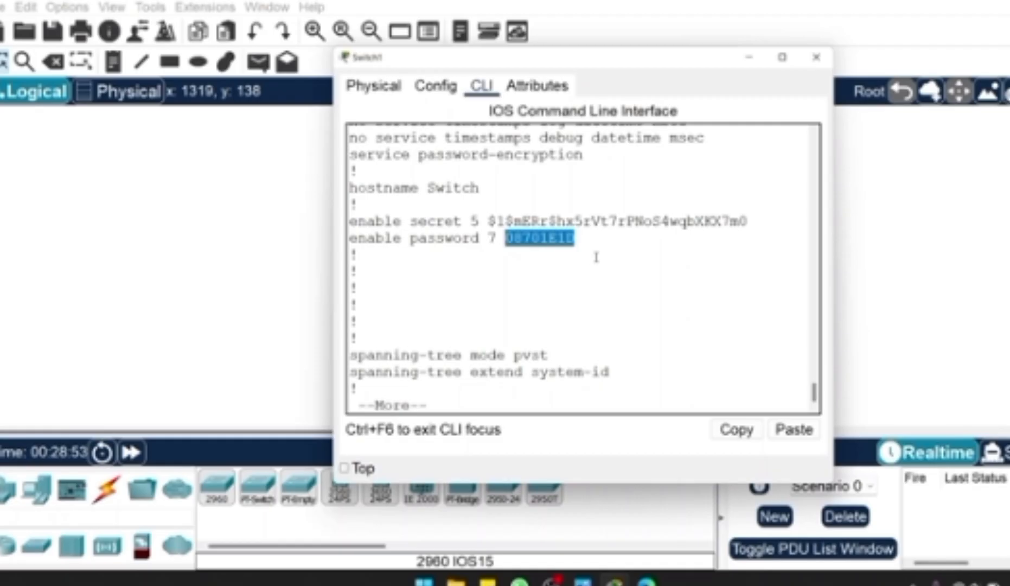
pyautogui.rightClick(559, 239)
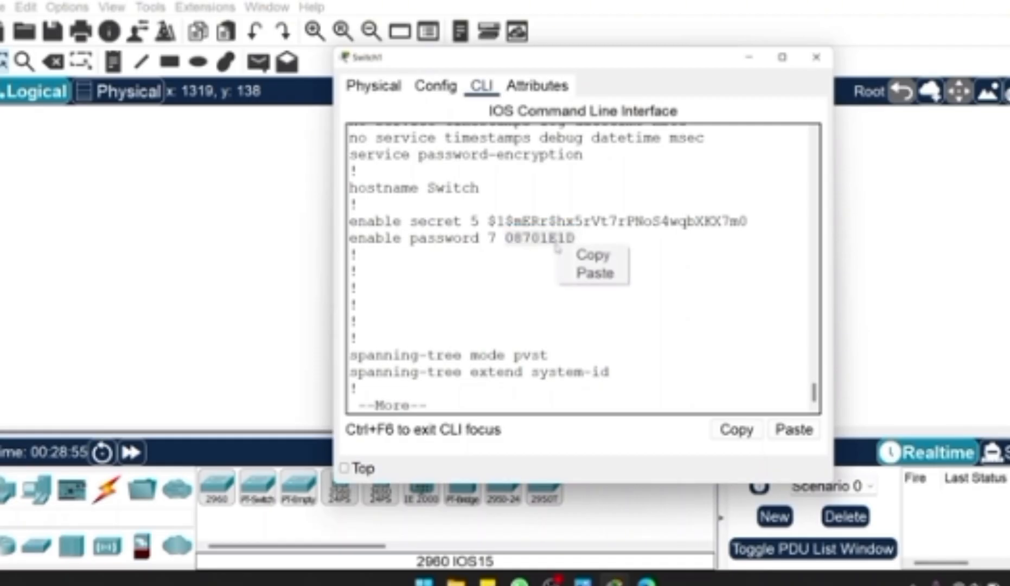
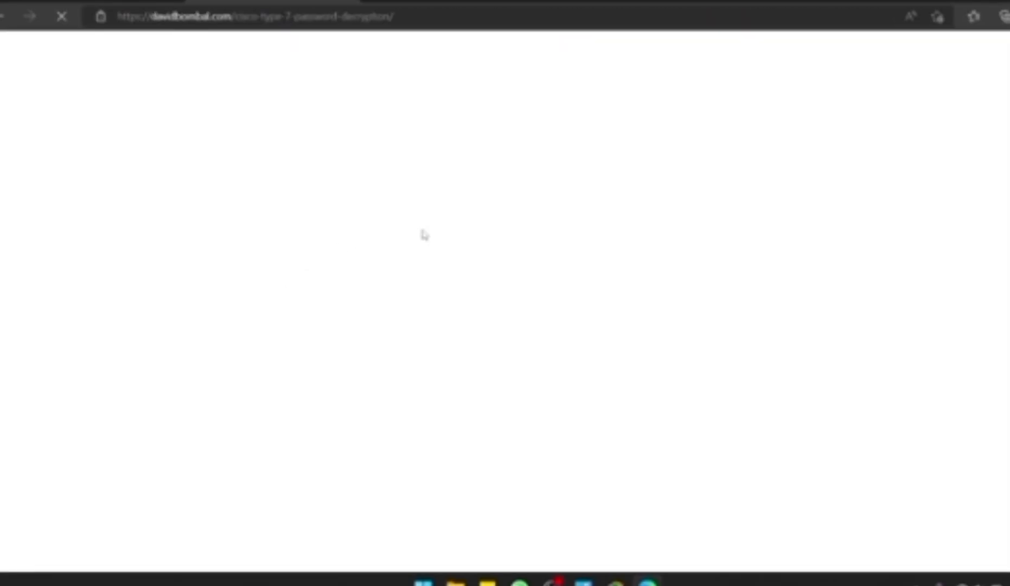
# - Locate the encrypted password entry form on the Cisco Type 7 Password Decryption page in the web browser
pyautogui.scroll(-6, 423, 235)
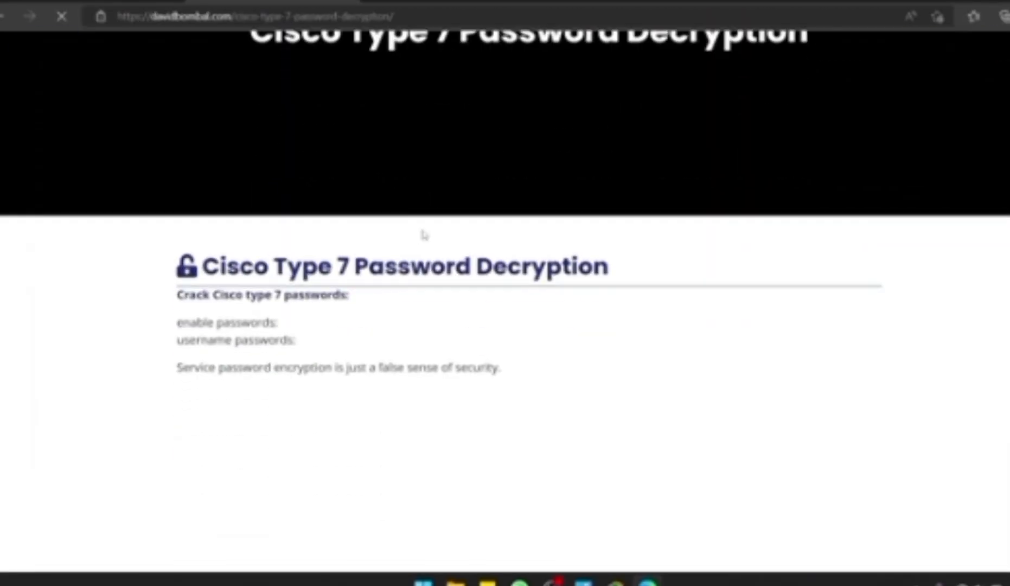
pyautogui.scroll(-2, 424, 235)
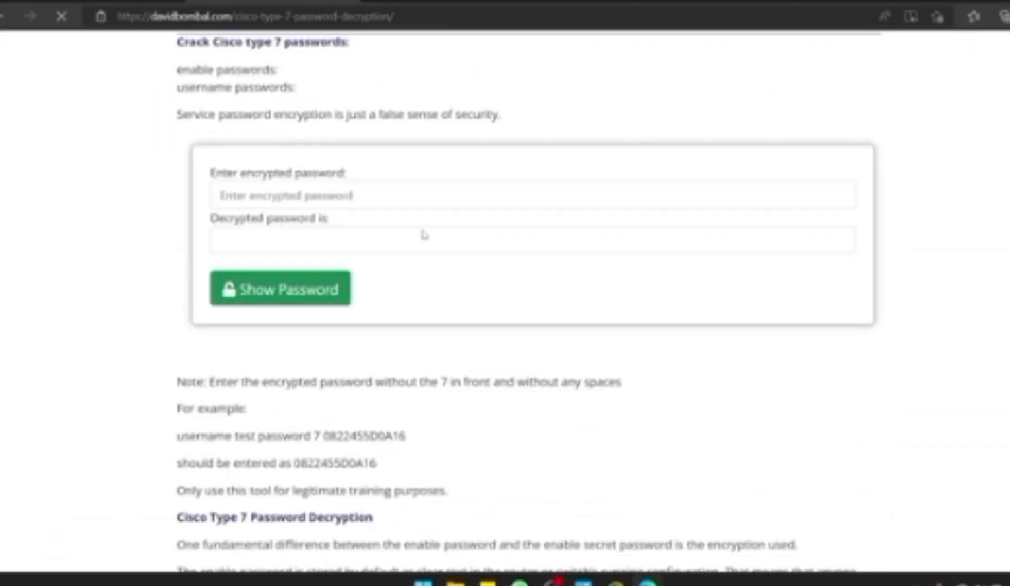